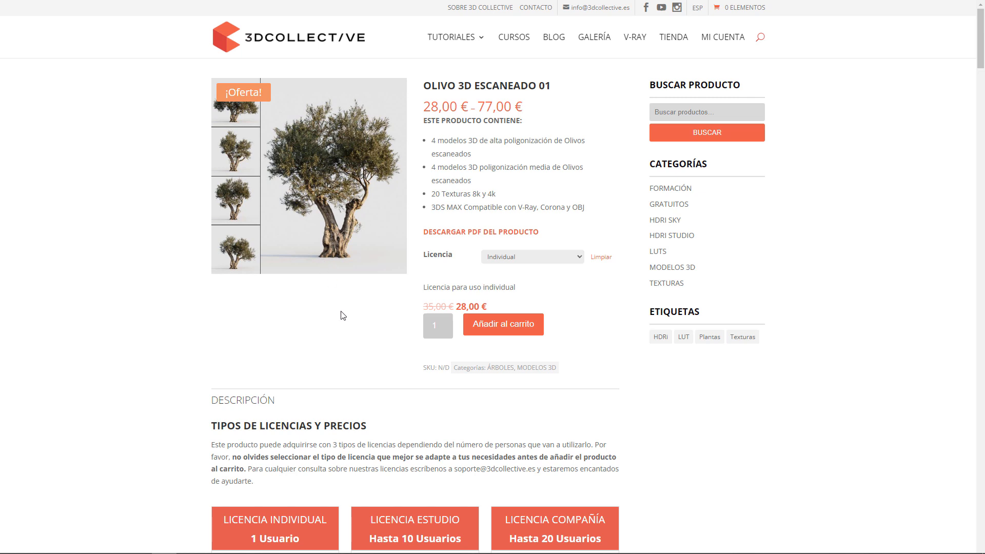
Examine the Olivo 3D Escaneado 01 product page's licences, pack contents, trunk scans and leaf texture maps.
scroll(322, 344, down, 2)
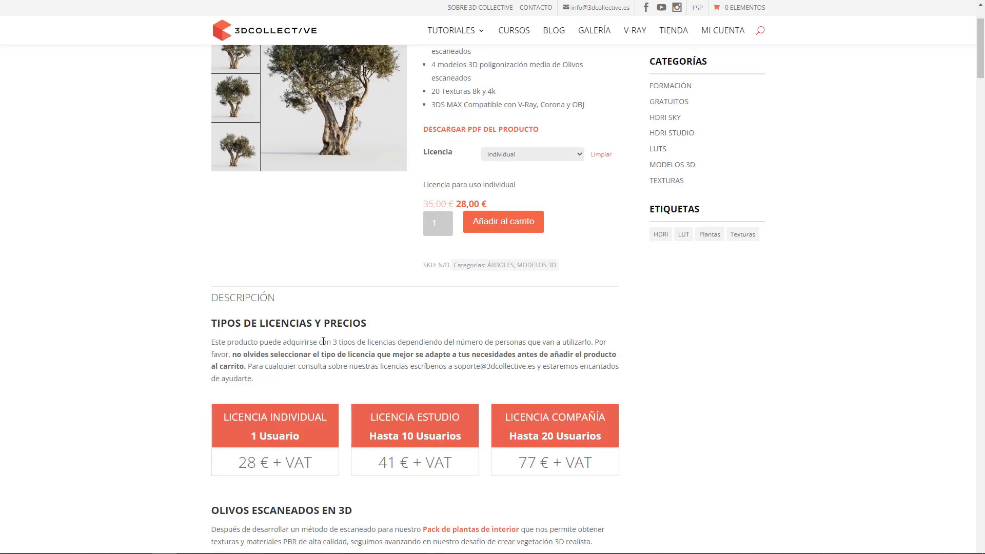
scroll(325, 346, up, 2)
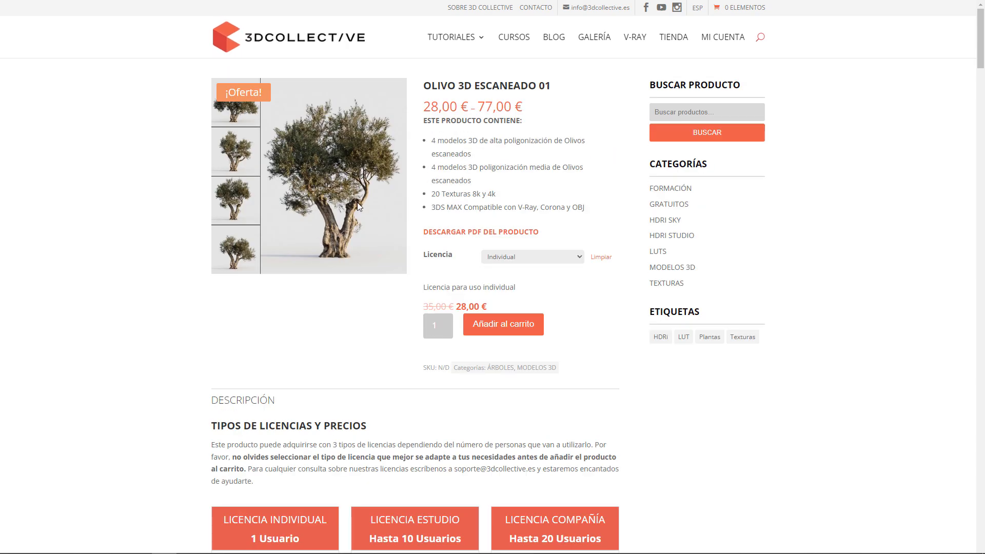
scroll(363, 282, down, 15)
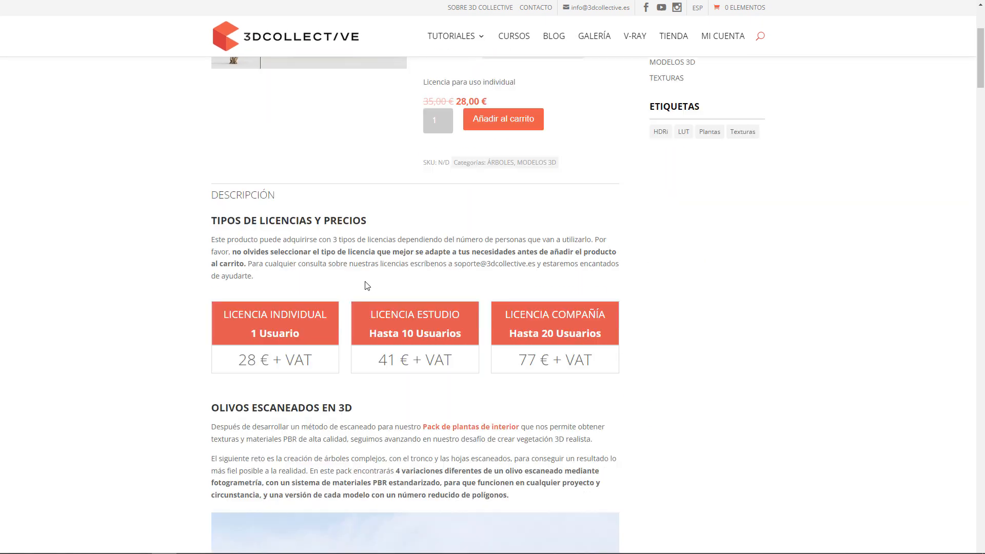
scroll(363, 282, down, 15)
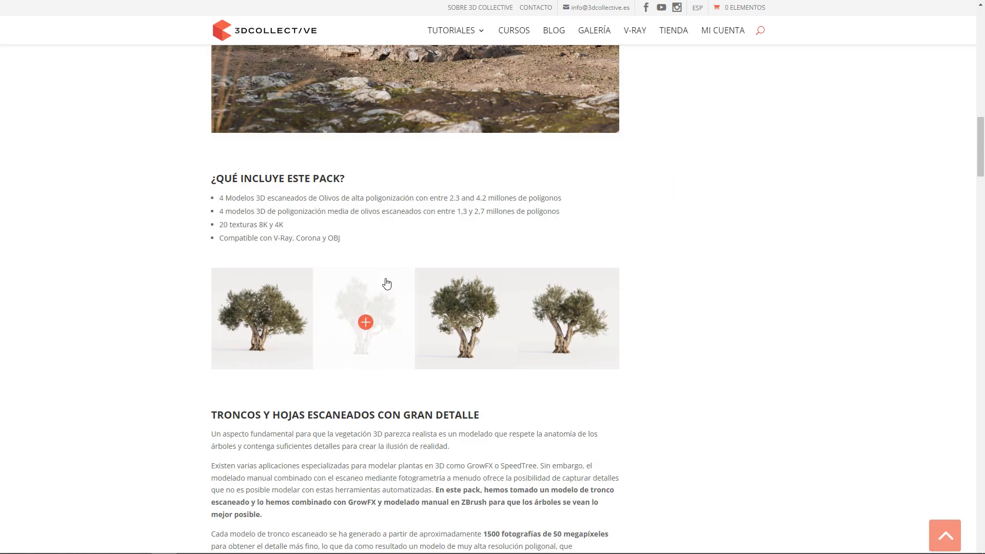
scroll(407, 319, down, 2)
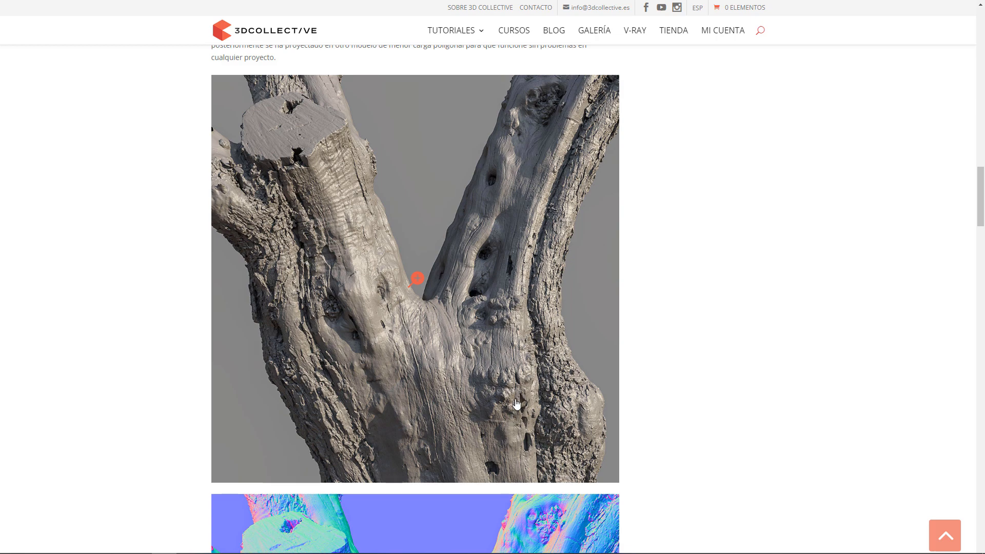
scroll(516, 404, down, 8)
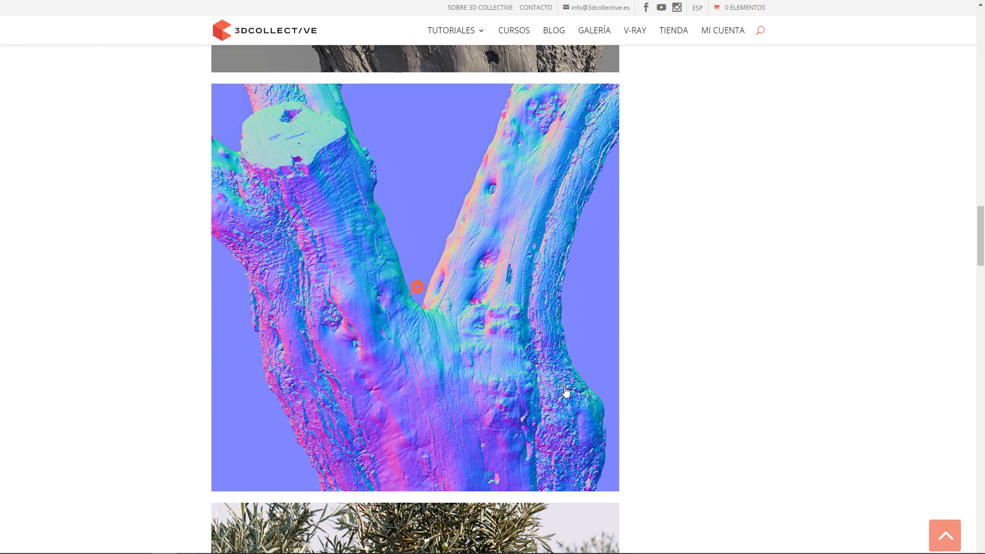
scroll(566, 392, up, 16)
scroll(554, 402, down, 11)
scroll(554, 402, down, 20)
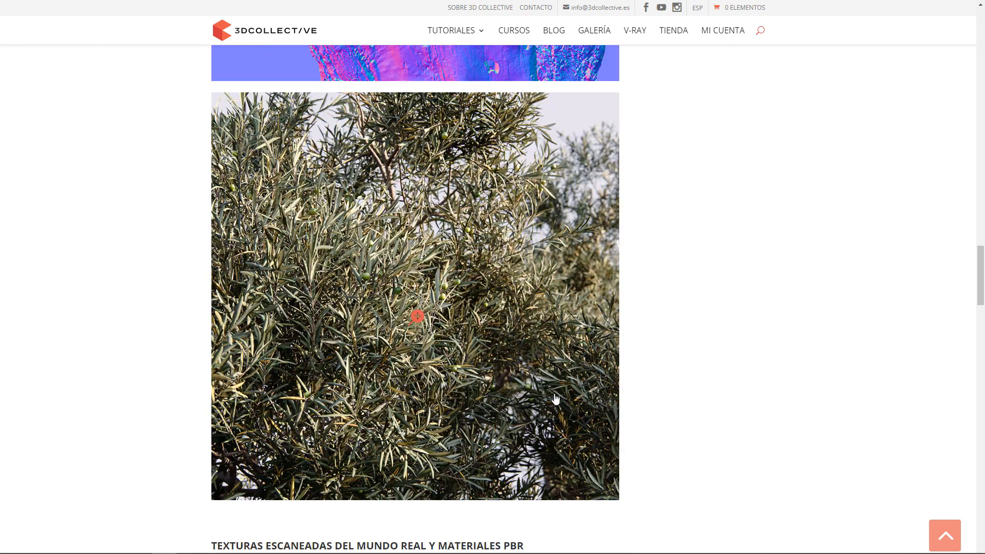
scroll(555, 391, down, 1)
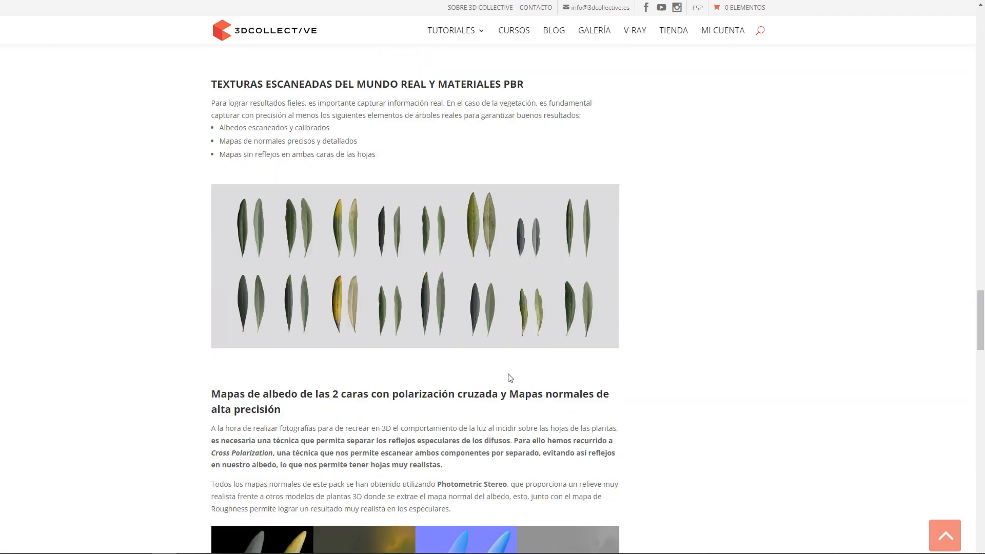
scroll(509, 378, down, 2)
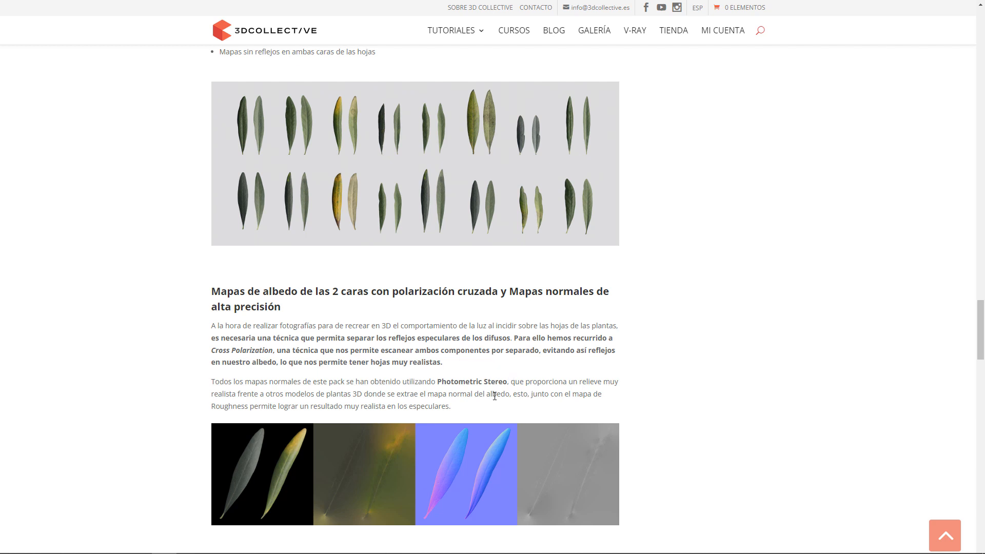
scroll(495, 392, down, 2)
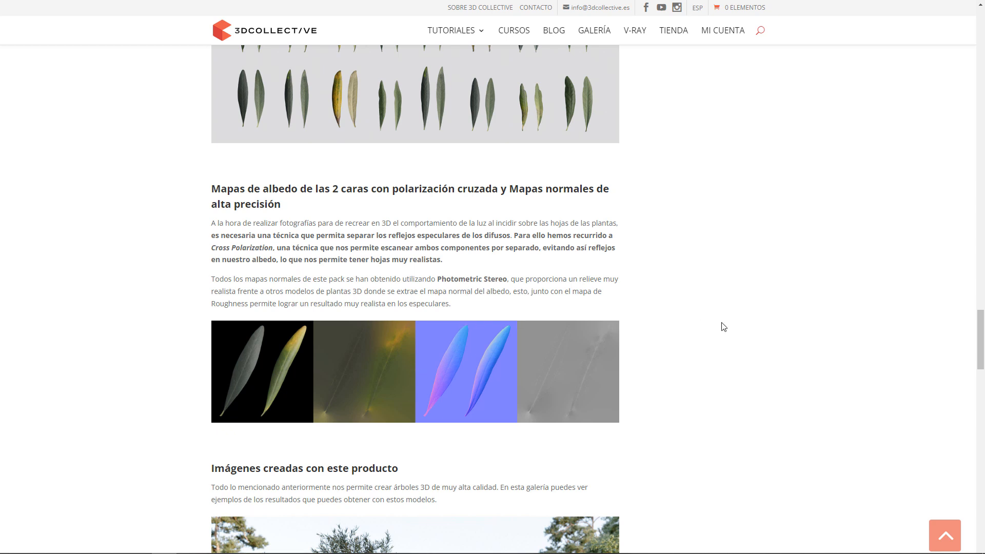
Examine the example renders made with the olive tree models and go back over the scan images.
scroll(721, 326, down, 7)
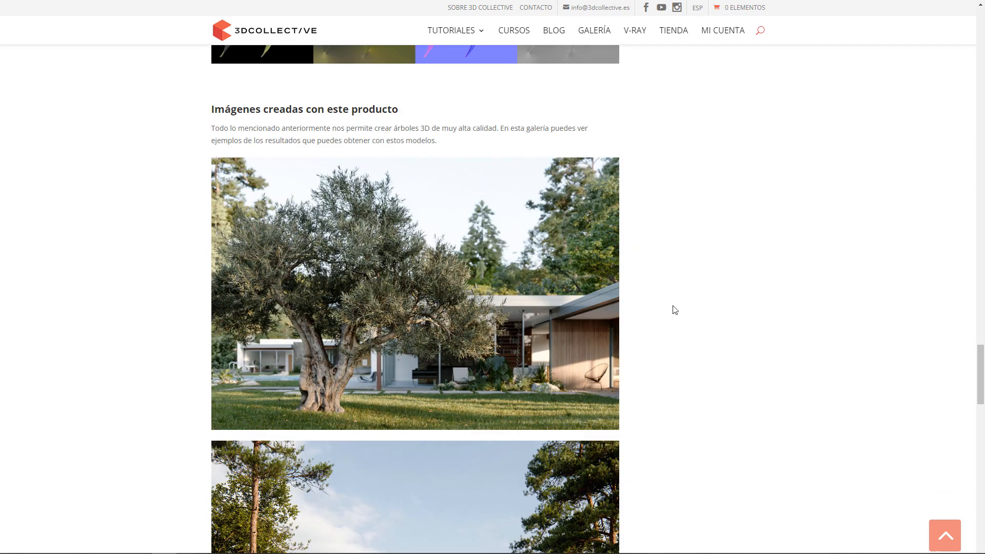
scroll(877, 296, down, 2)
scroll(872, 298, down, 7)
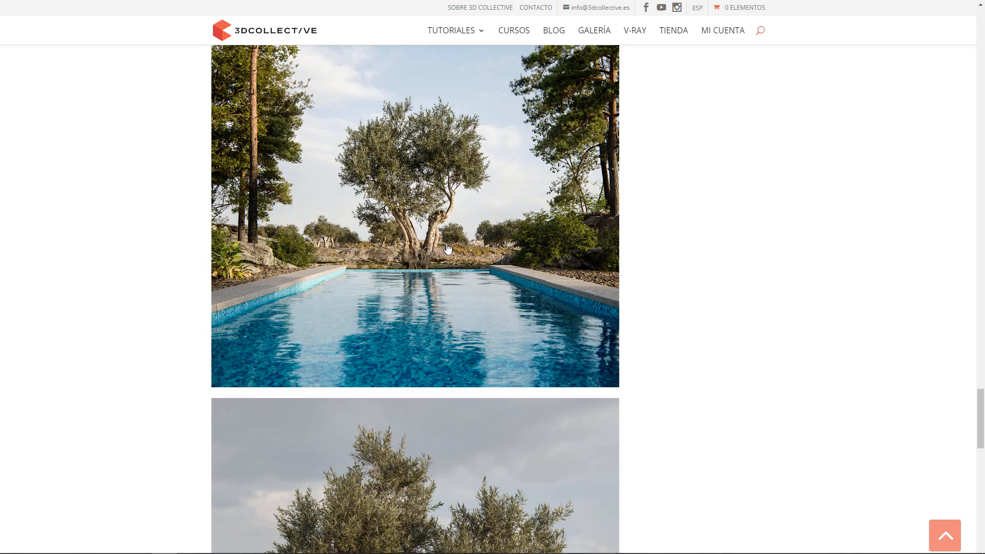
scroll(470, 298, down, 5)
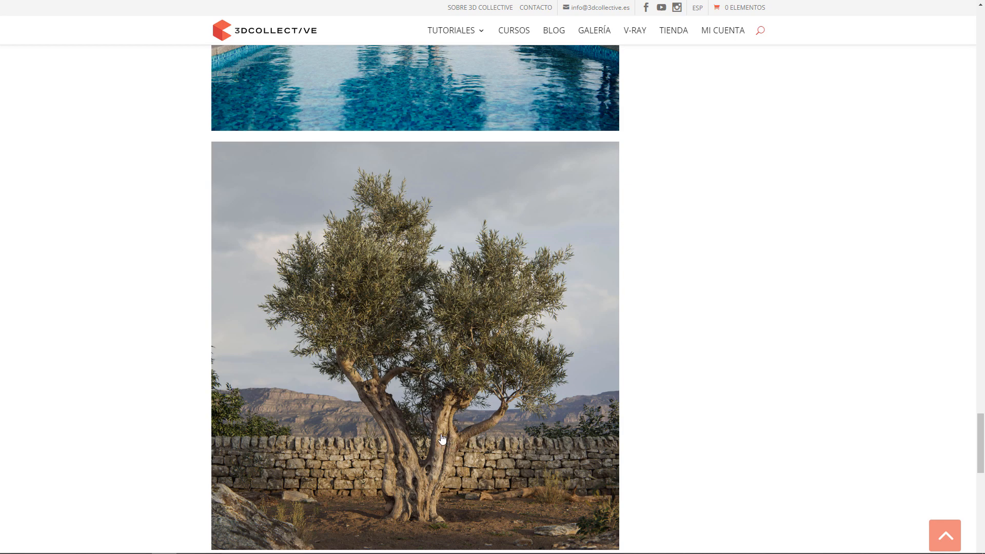
scroll(453, 422, down, 4)
scroll(451, 418, up, 4)
scroll(407, 405, up, 4)
scroll(408, 405, up, 6)
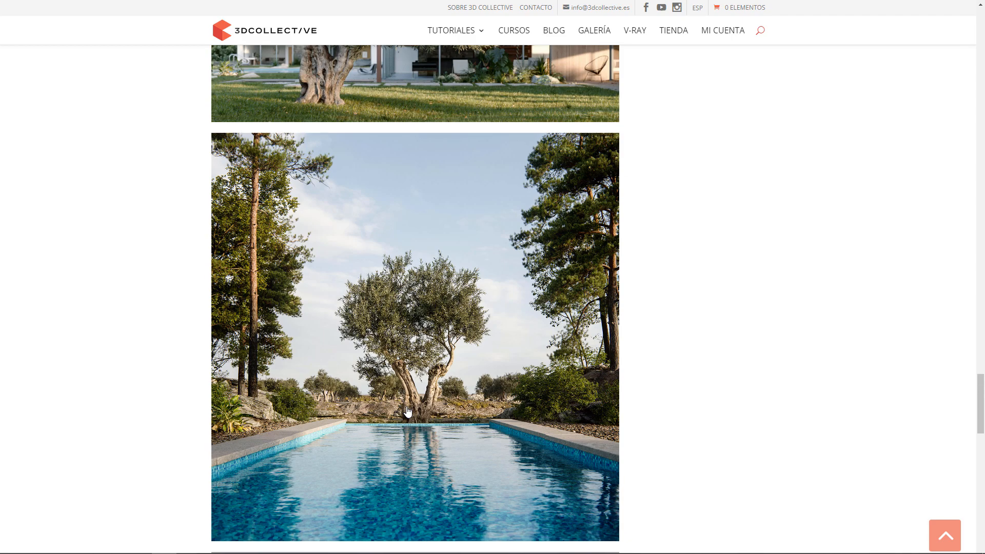
scroll(409, 413, up, 20)
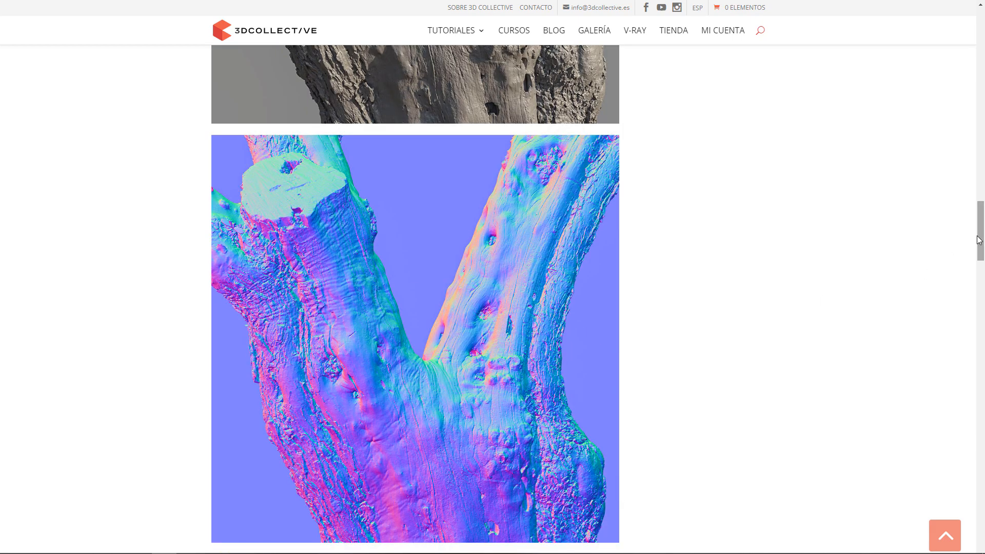
scroll(349, 310, up, 20)
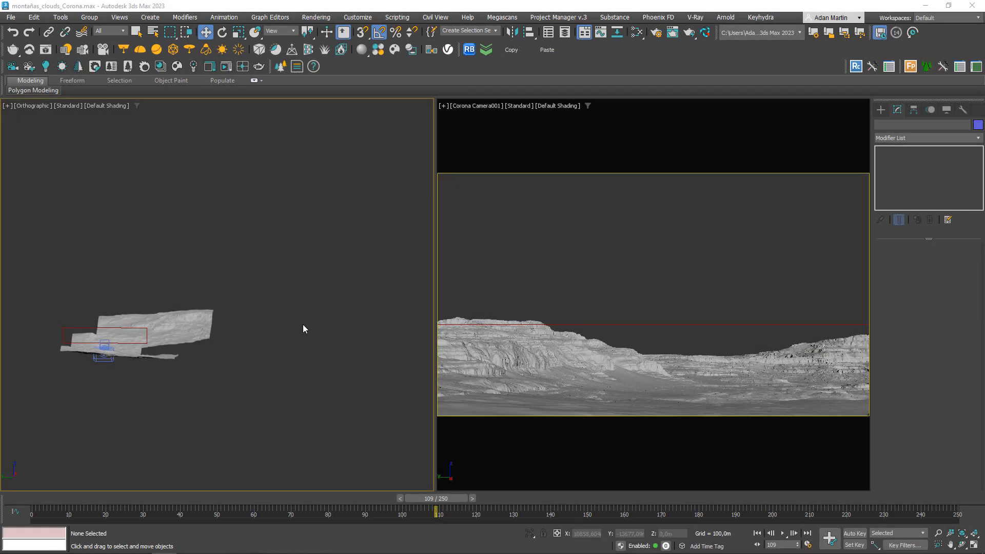
In 3ds Max, create a targeted CoronaSun aimed at the terrain from the top view and raise it to about 3732 m.
click(880, 109)
click(947, 177)
middle_drag(273, 354, 284, 353)
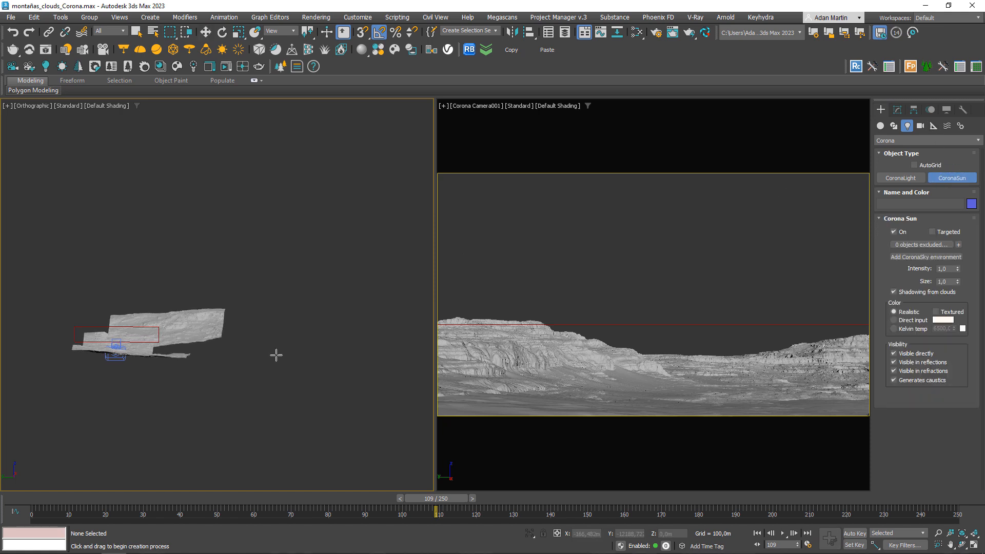
key(t)
drag(114, 460, 200, 178)
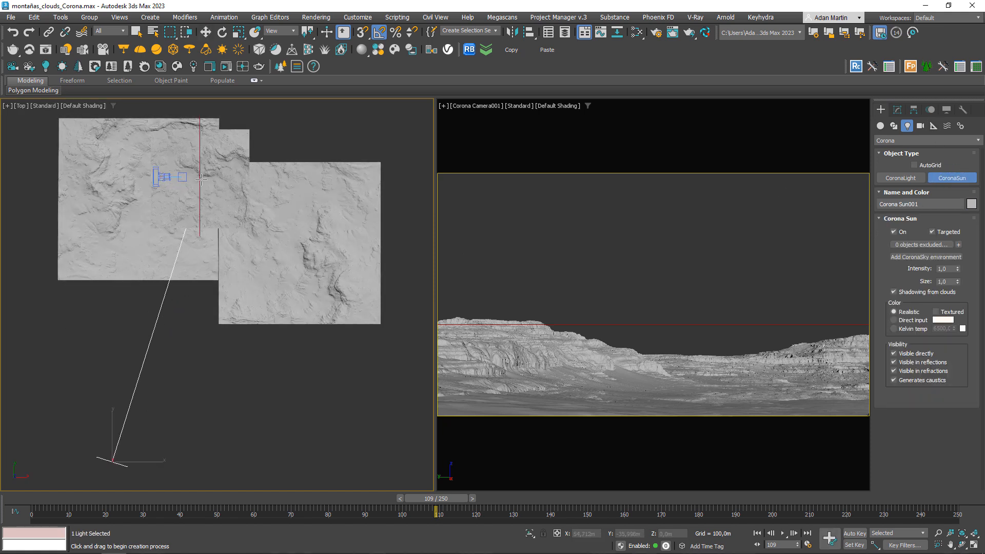
alt+middle_drag(237, 219, 382, 213)
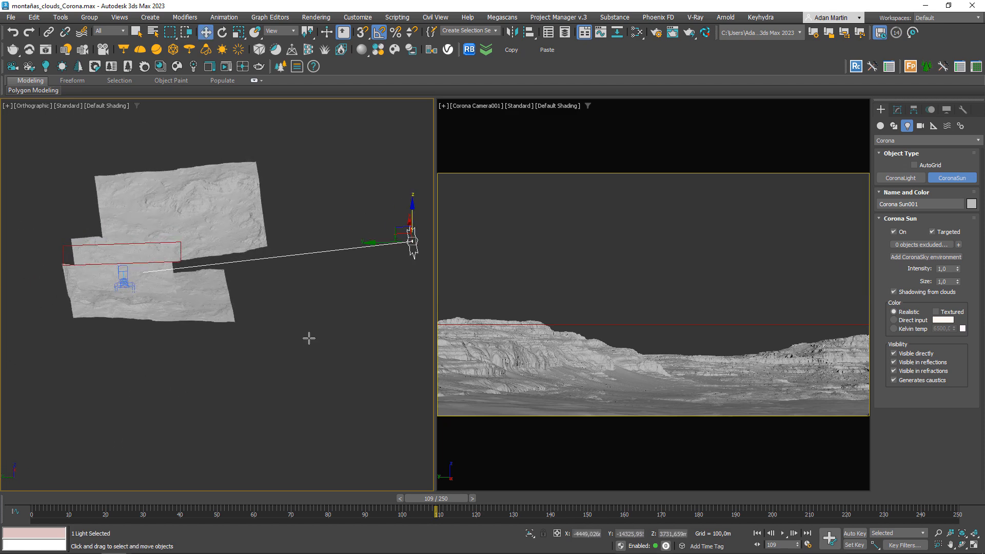
key(w)
Add a CoronaSky environment from the sun's settings and load that sky map into the Slate Material Editor.
click(897, 109)
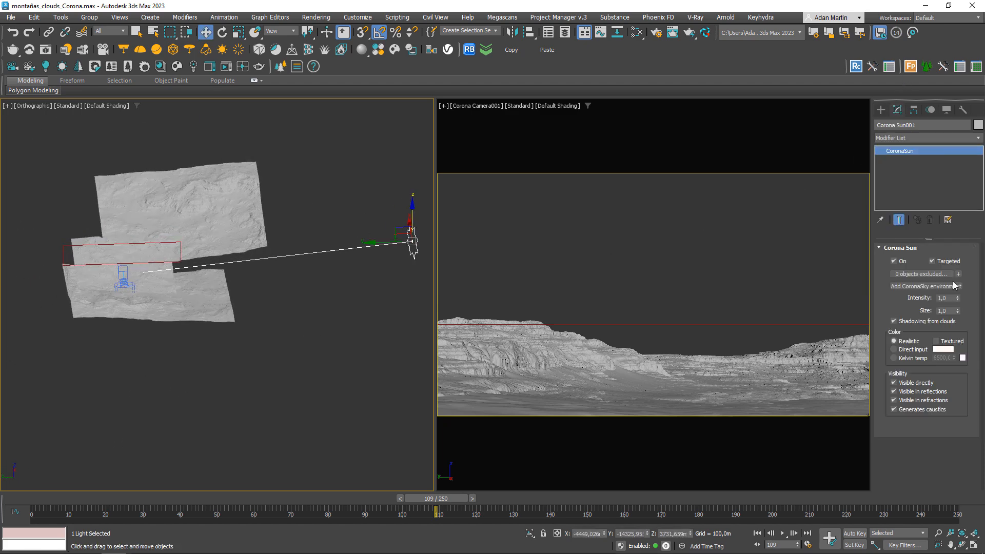
click(926, 287)
key(8)
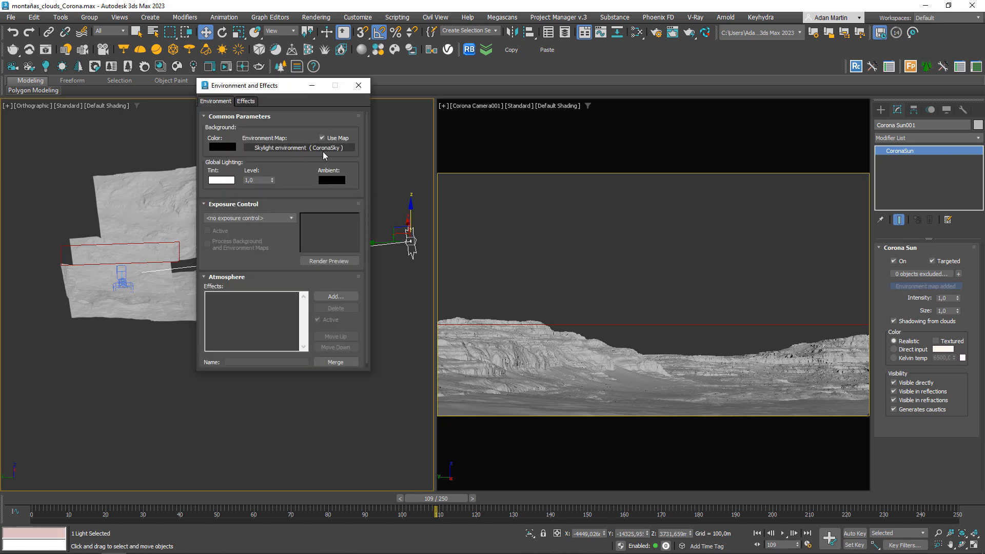
click(578, 241)
key(m)
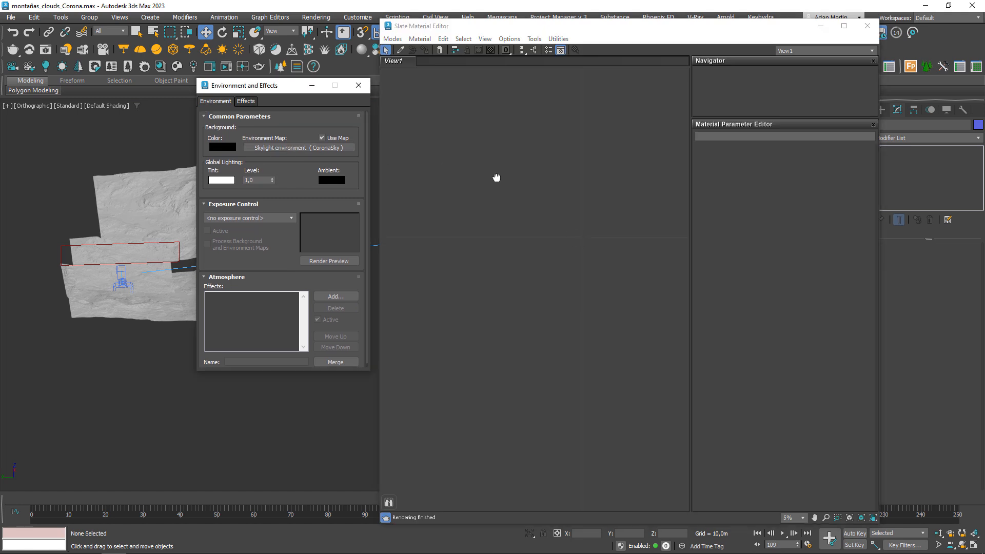
drag(324, 145, 523, 160)
click(606, 305)
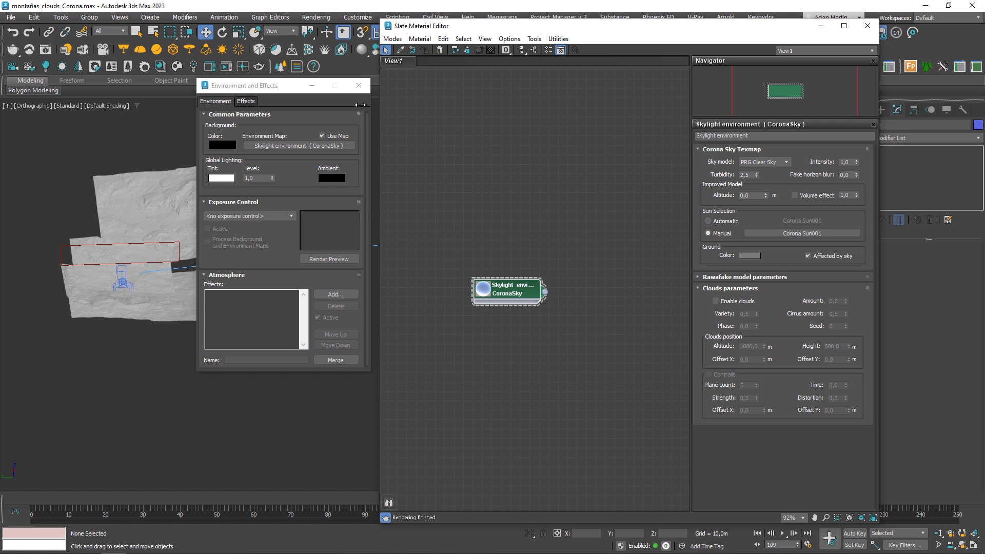
Enable clouds in the CoronaSky map, close the environment settings and start an interactive render of the camera view.
click(733, 303)
click(358, 85)
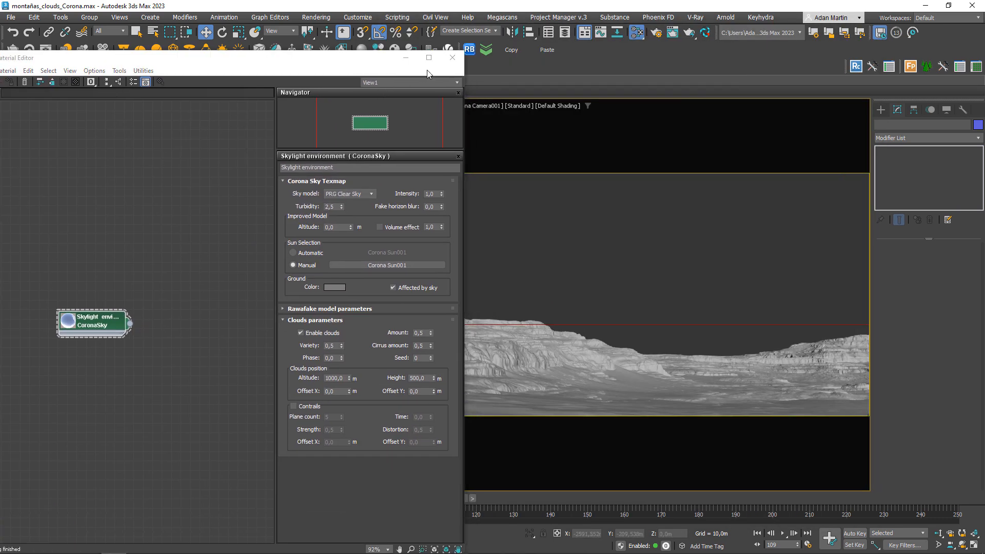
drag(354, 58, 419, 126)
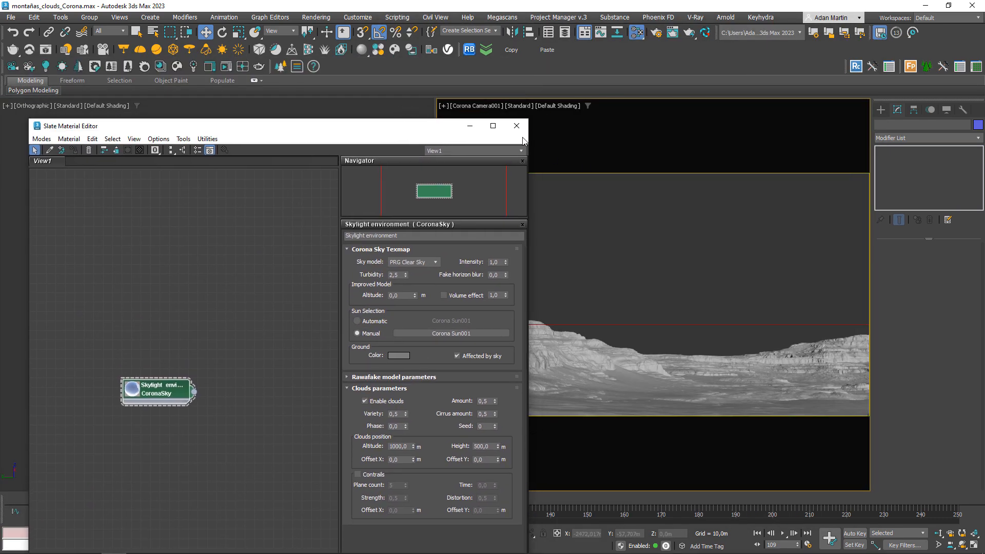
click(226, 67)
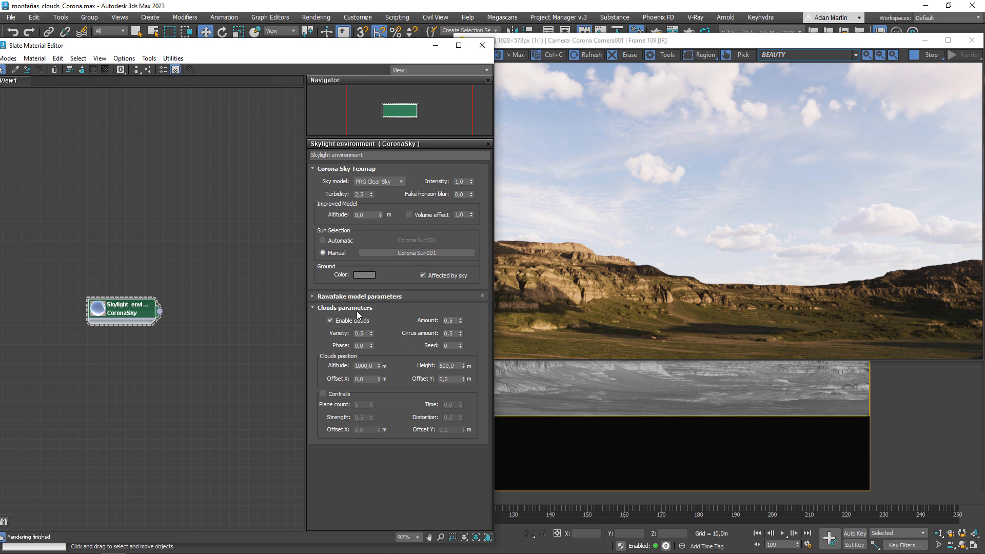
Test the clouds' variety at 1,0 and set it back to 0,5.
double_click(363, 333)
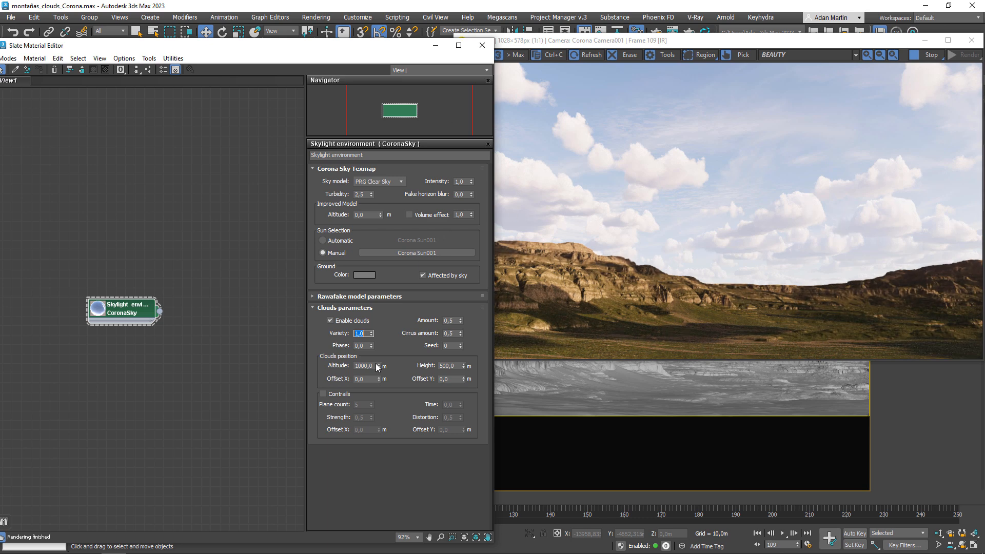
text(0,5)
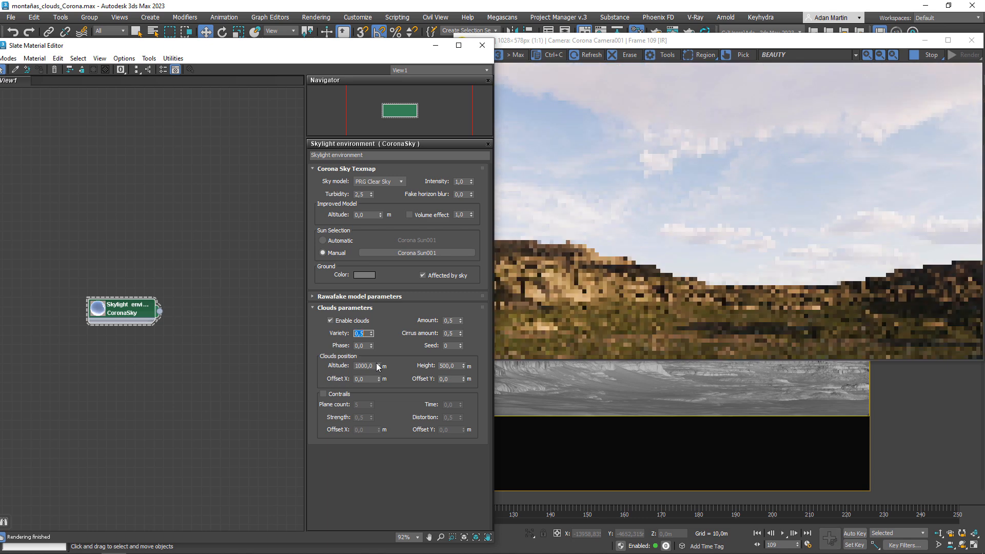
Test the cloud amount at 1,0 and 0,0, and set the cirrus amount to 0,0.
click(451, 320)
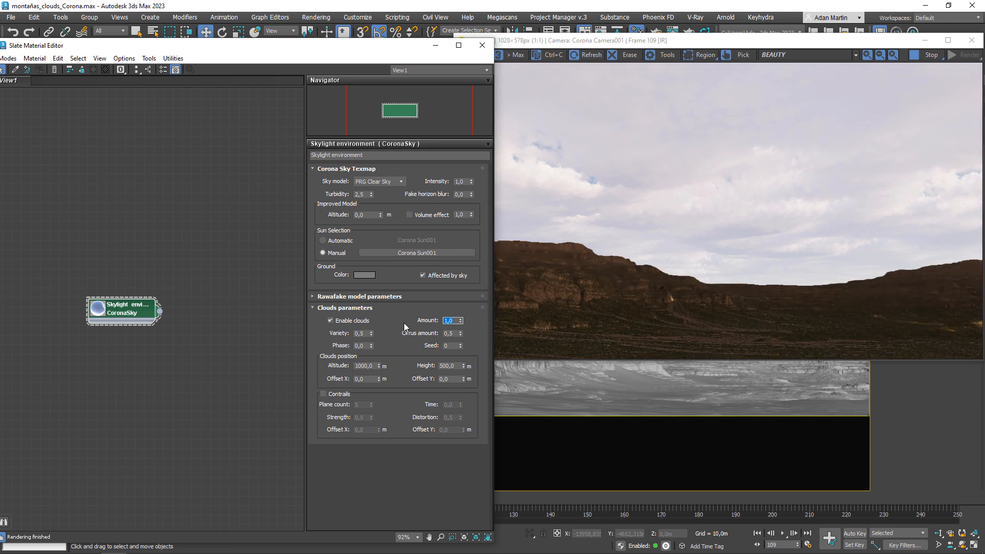
text(0)
key(Return)
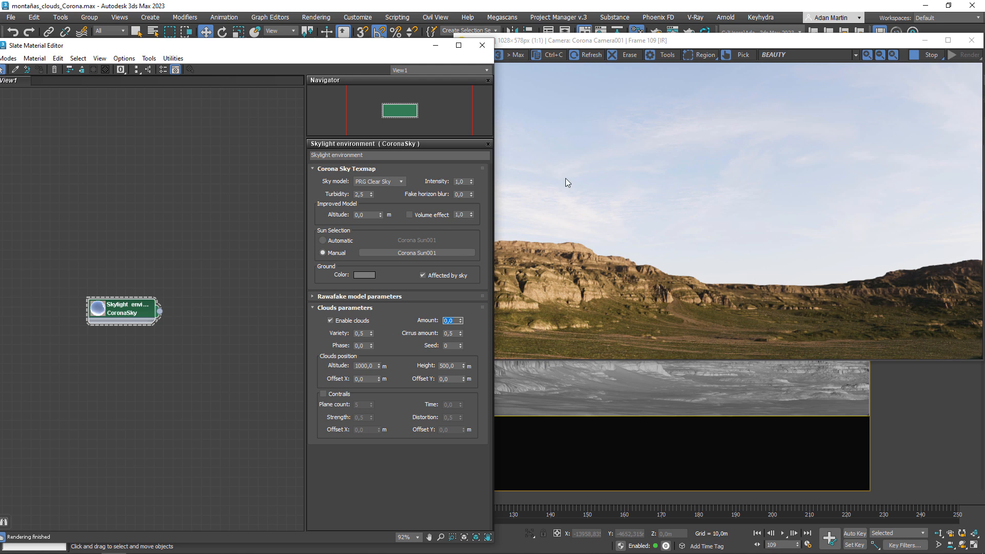
key(Tab)
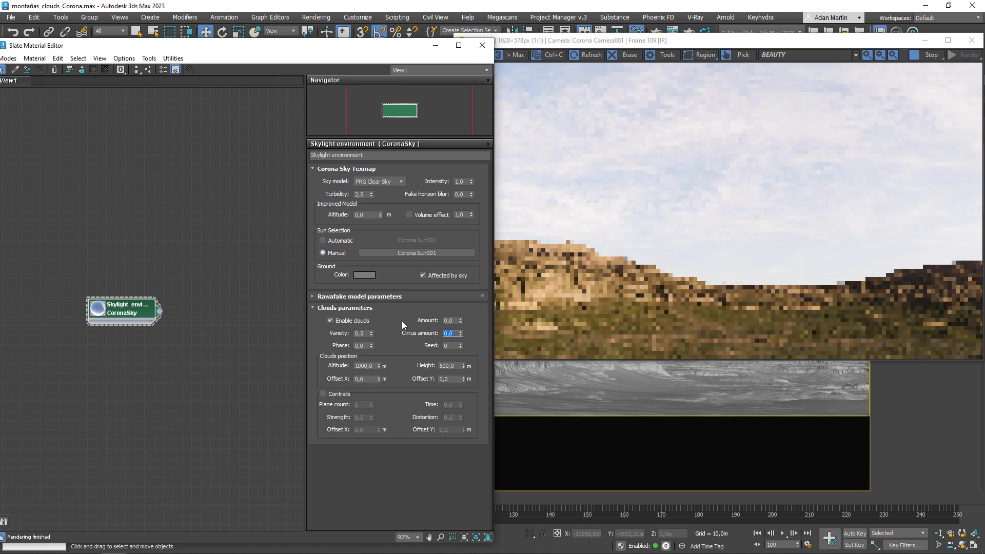
Set the cloud amount to 0,7 and the cirrus amount to 0,35 after trying 0,25.
drag(453, 320, 367, 326)
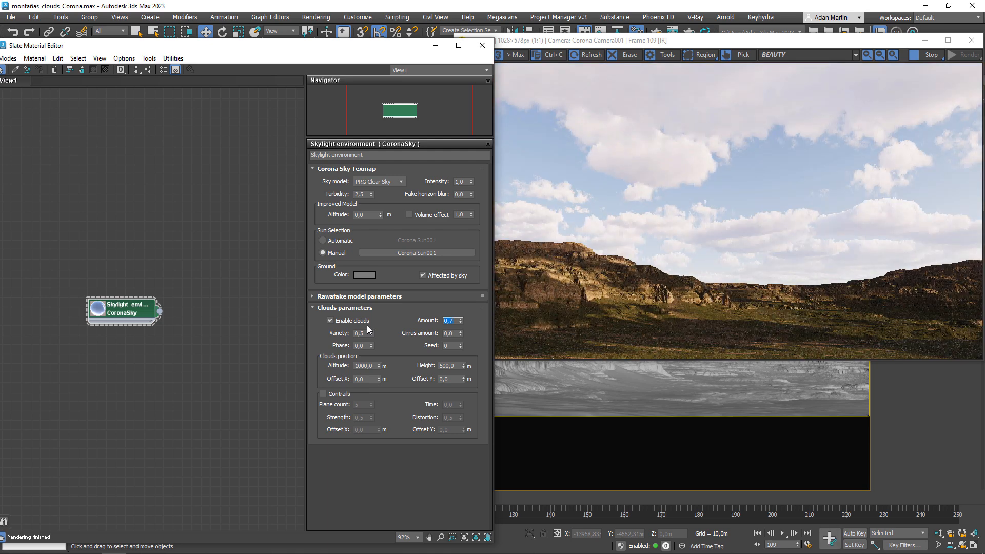
click(455, 333)
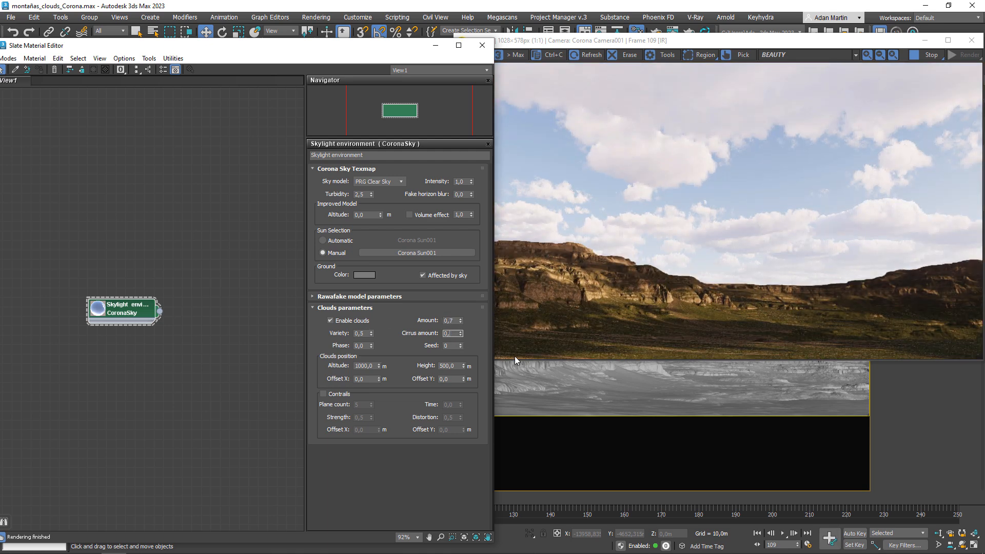
text(25)
key(Return)
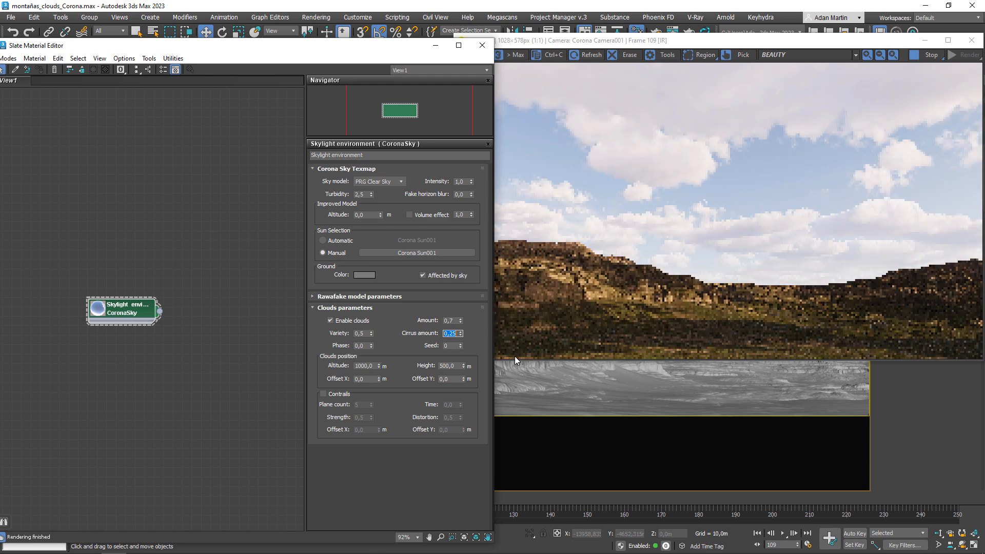
text(0,5)
key(Return)
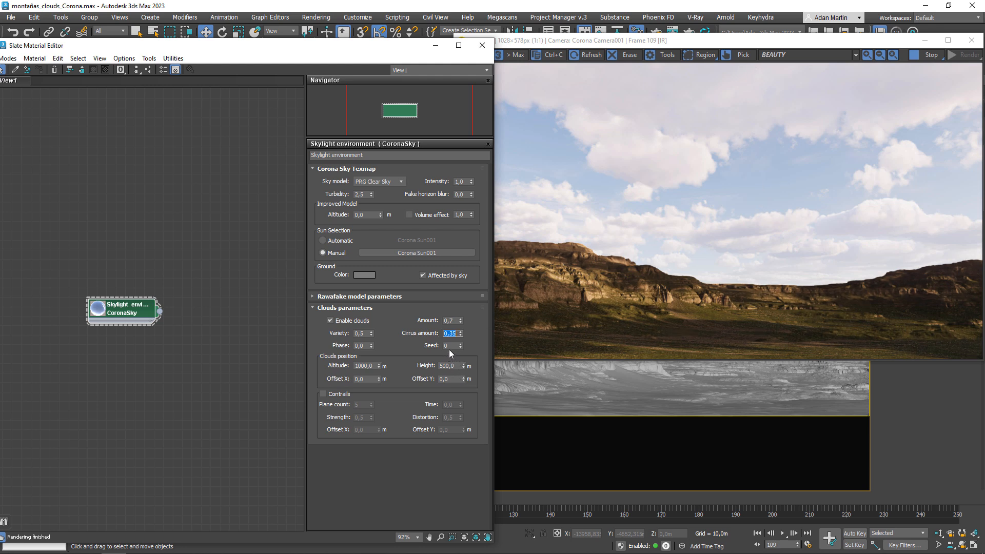
Test the clouds' phase at 0,5 and set it back to 0,0.
click(358, 345)
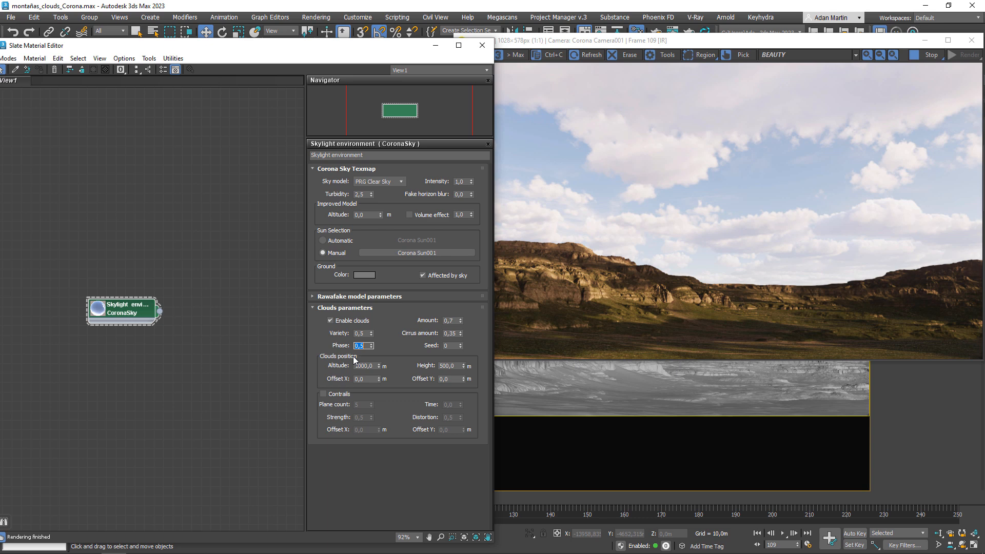
text(0)
key(Return)
Step through the cloud seed values one by one up to 6.
click(460, 345)
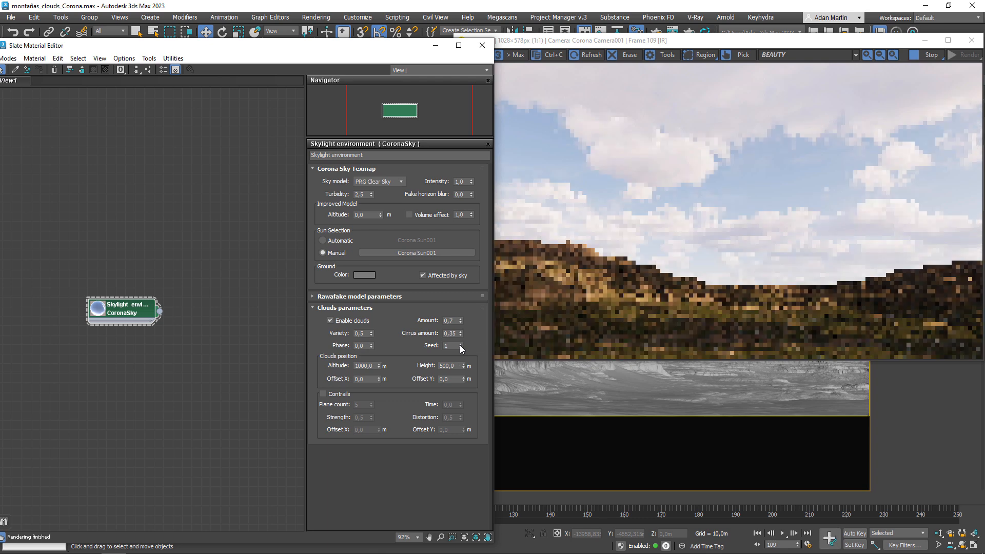
click(460, 345)
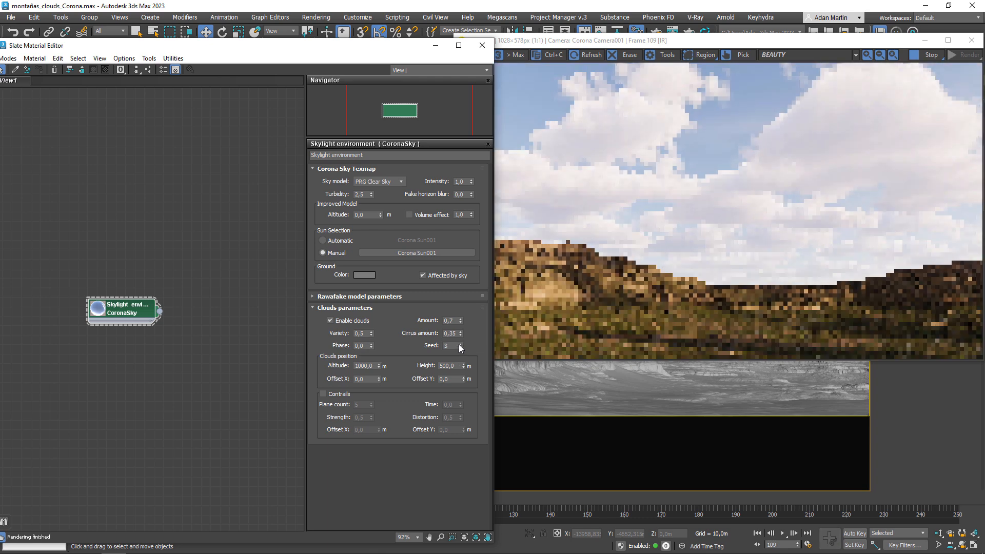
click(460, 345)
click(460, 345)
click(460, 345)
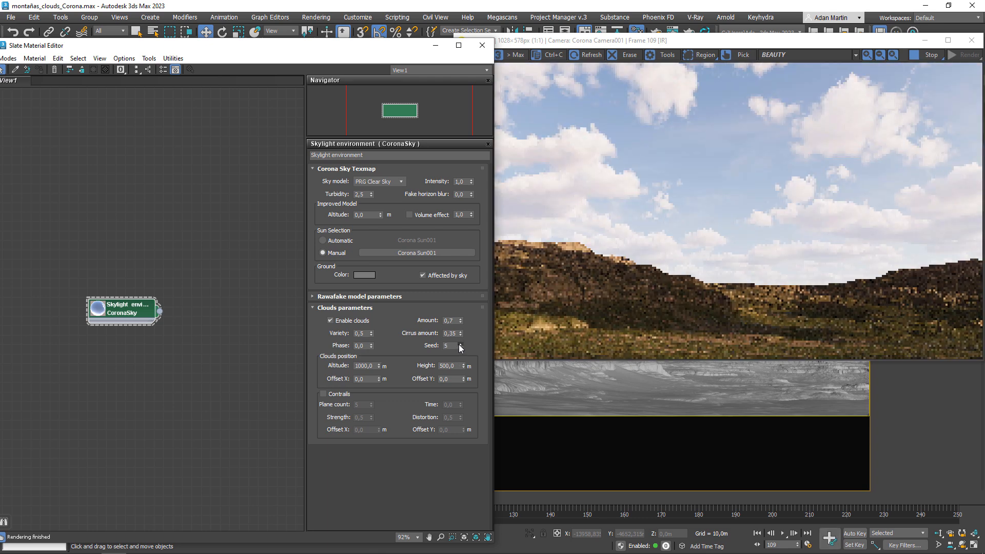
click(460, 345)
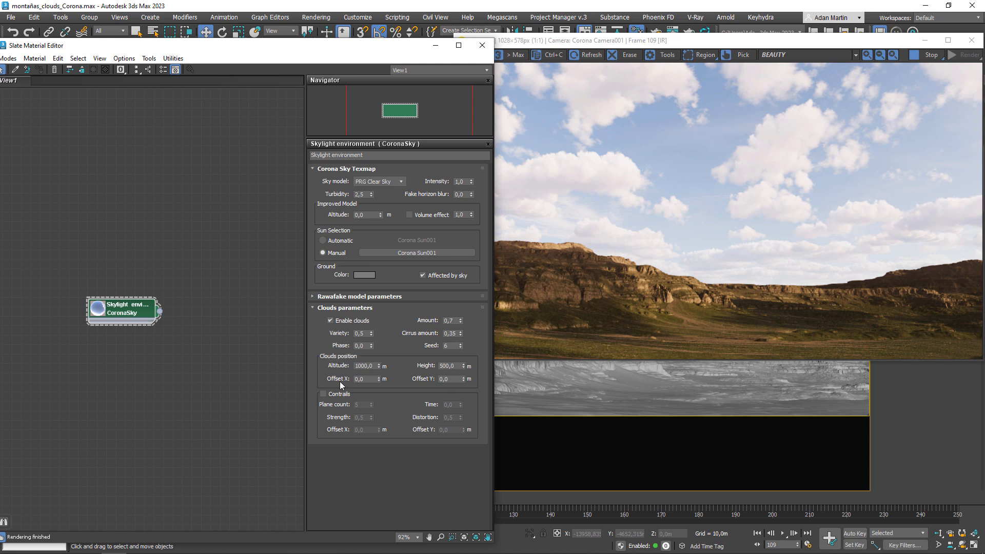
Set the Improved Model altitude of the sky to 1000 m after trying 750 m.
drag(374, 366, 324, 363)
drag(365, 215, 321, 210)
drag(376, 366, 338, 362)
drag(372, 213, 282, 222)
text(750)
key(Return)
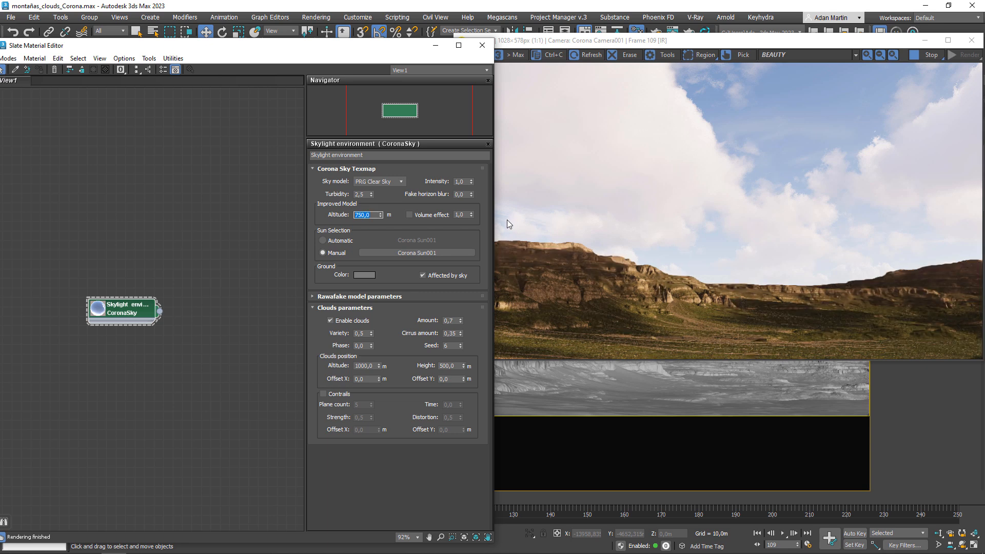
text(100)
key(Return)
text(1000)
key(Return)
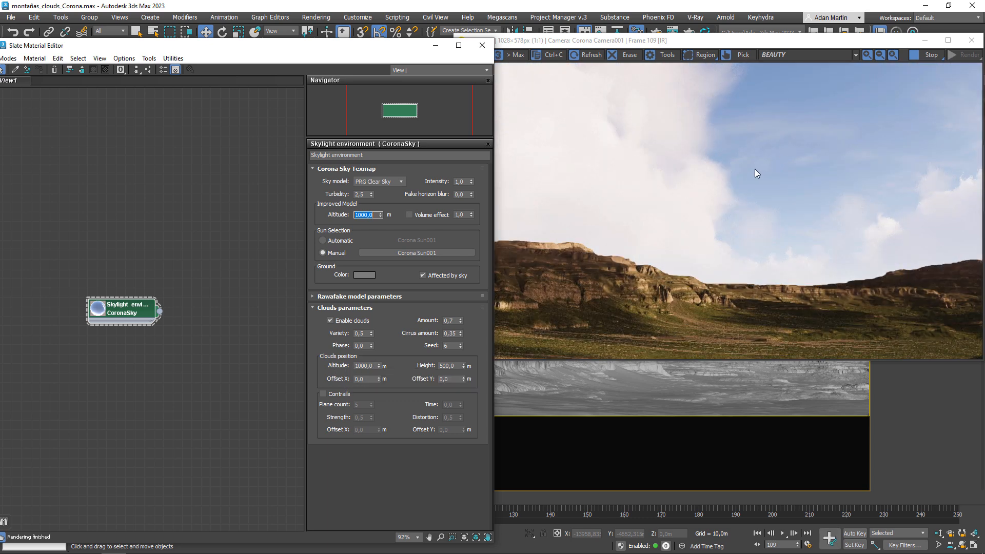
Set the clouds' altitude to 2000 m in the clouds position settings.
double_click(357, 366)
text(2000)
key(Return)
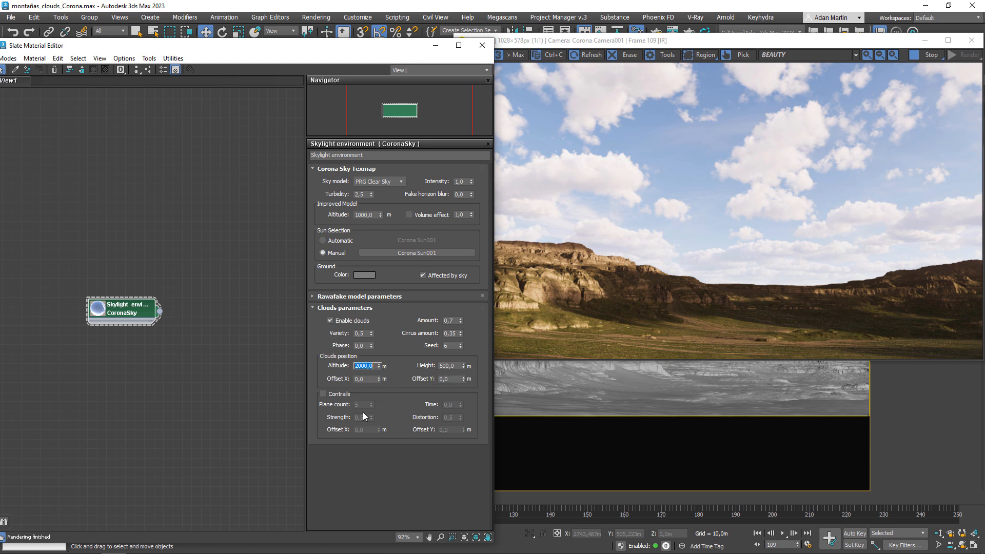
Test the clouds' height at 100 m and 1000 m, and set it back to 500 m.
click(447, 366)
text(100)
key(Return)
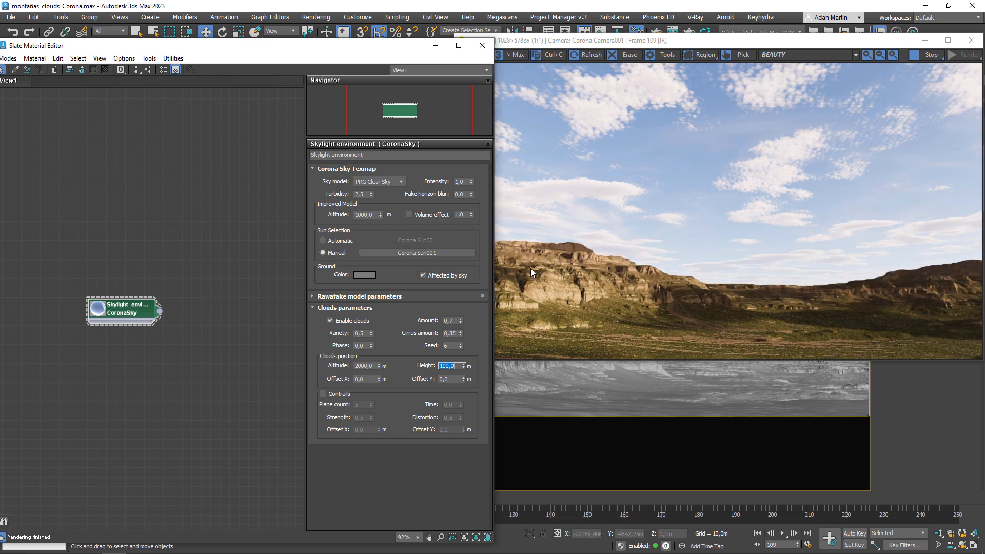
text(1000)
key(Return)
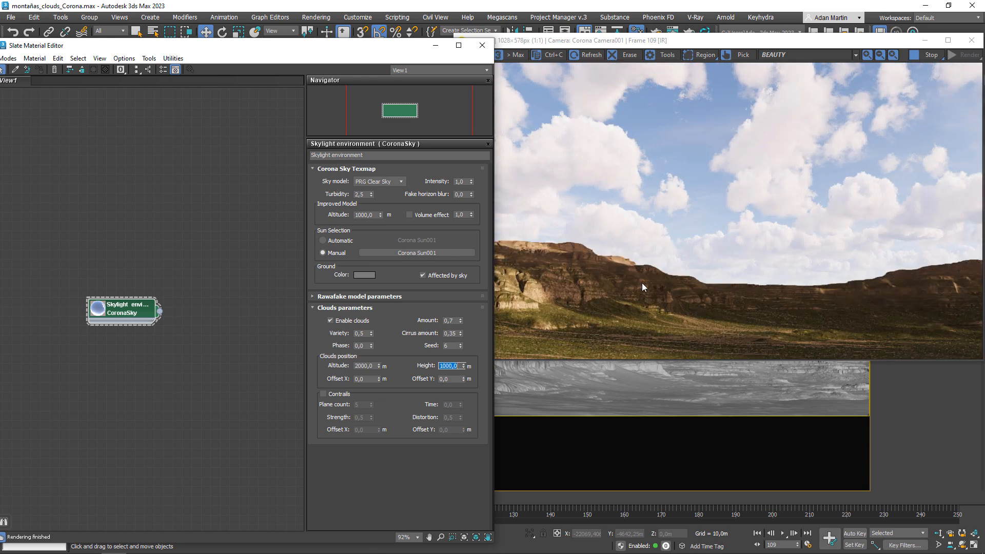
text(500)
key(Return)
Set the clouds' X offset to -500 m after trying 100 m.
click(365, 379)
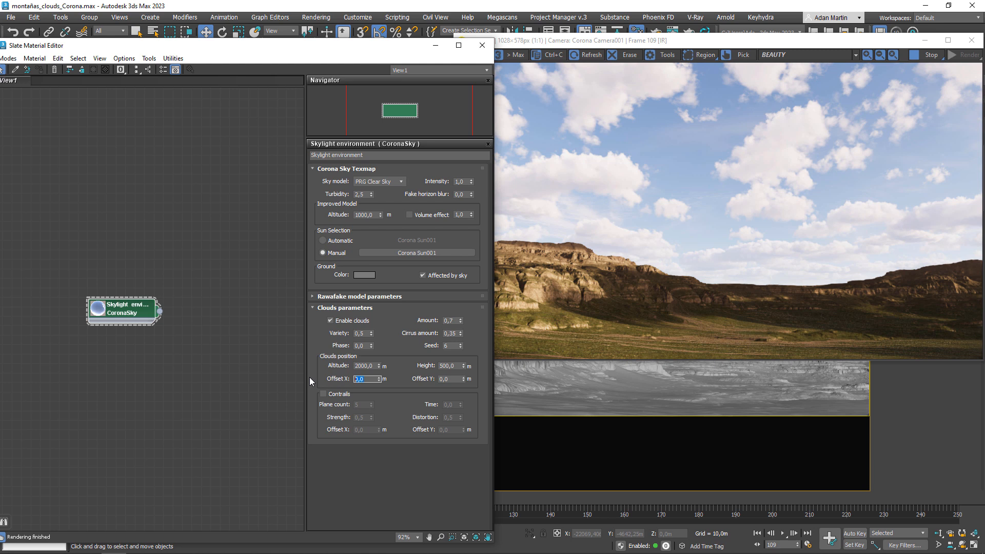
text(100)
key(Return)
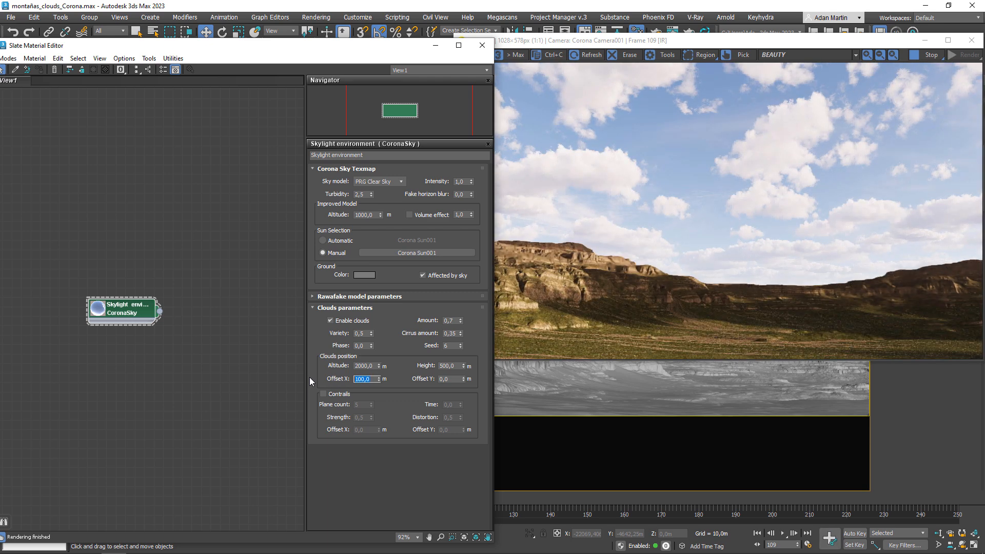
text(-500)
key(Return)
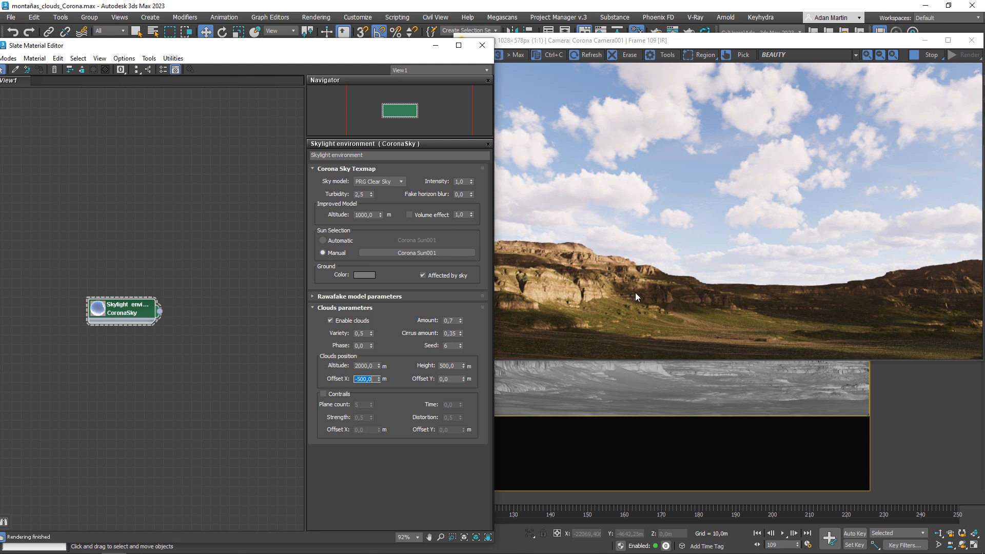
Rearrange the material editor and render windows and select the Corona sun to show its parameters.
key(alt+Tab)
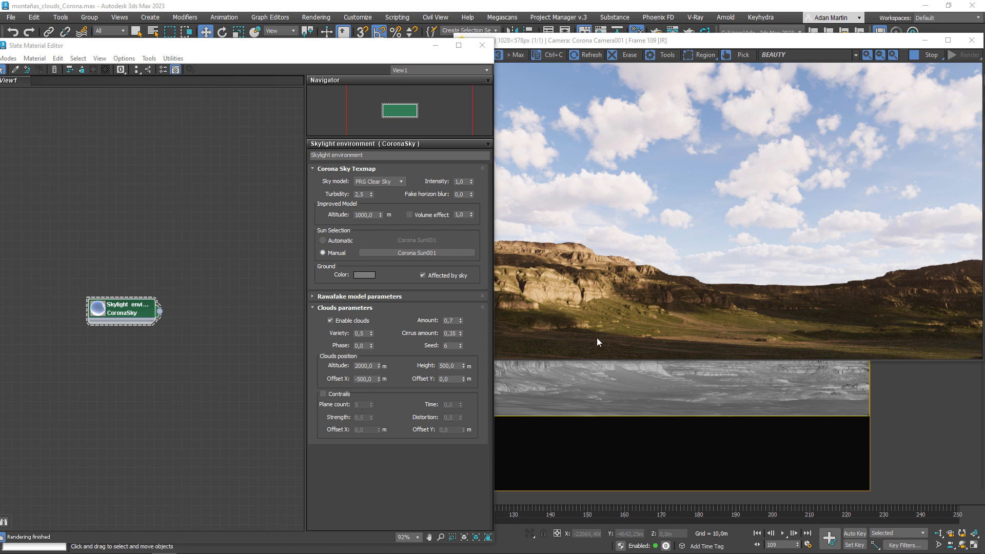
drag(334, 48, 291, 74)
click(415, 239)
drag(638, 41, 503, 50)
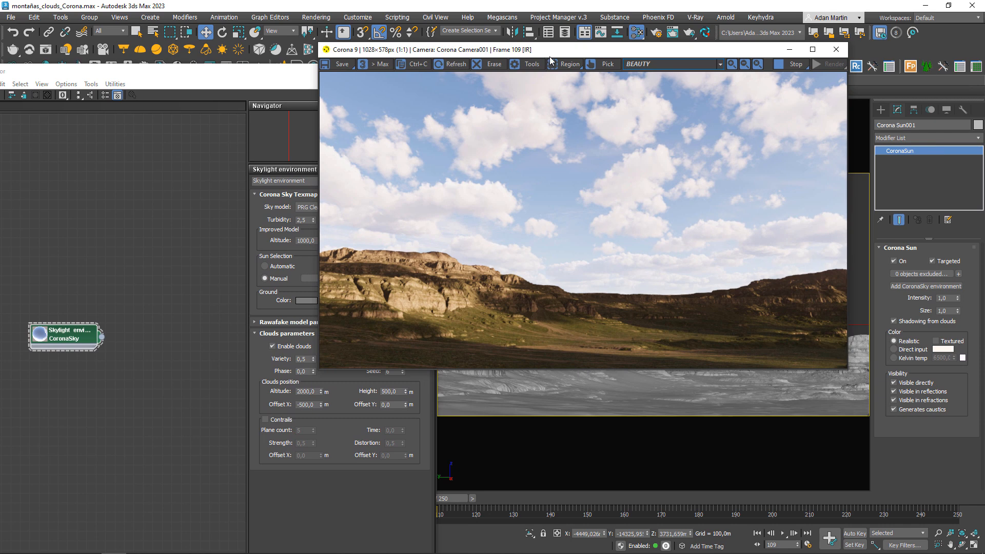
Test the render with the sun's shadowing from clouds disabled, and enable it again.
click(911, 322)
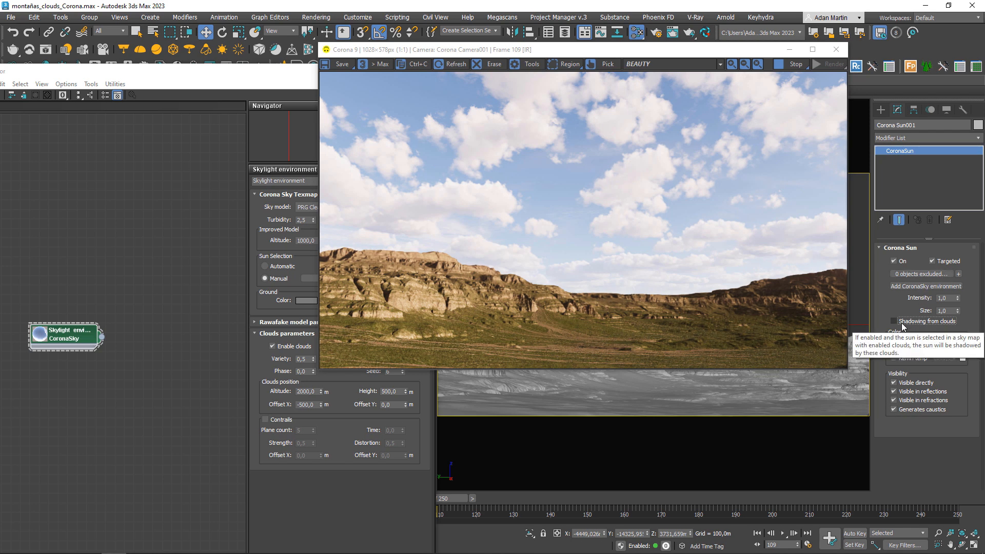
click(893, 321)
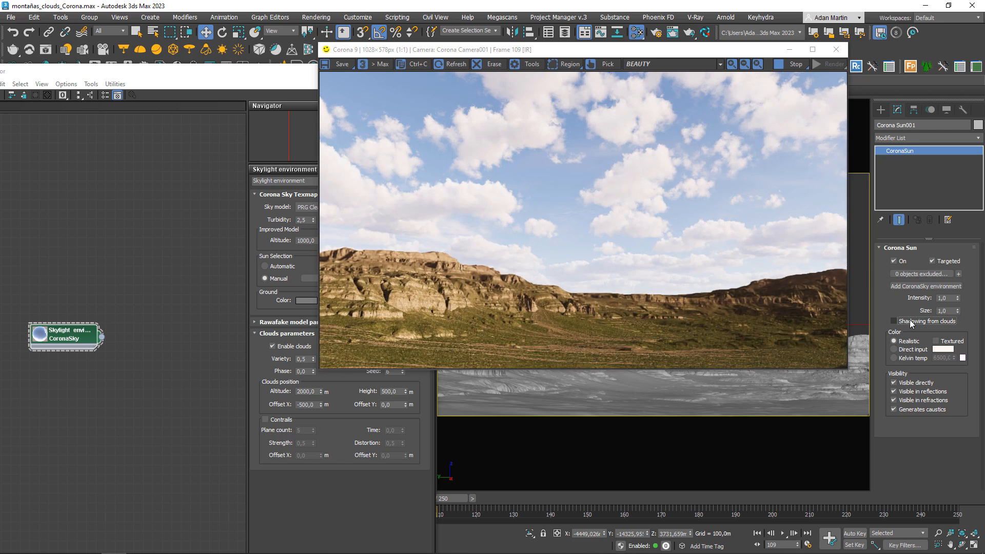
click(911, 322)
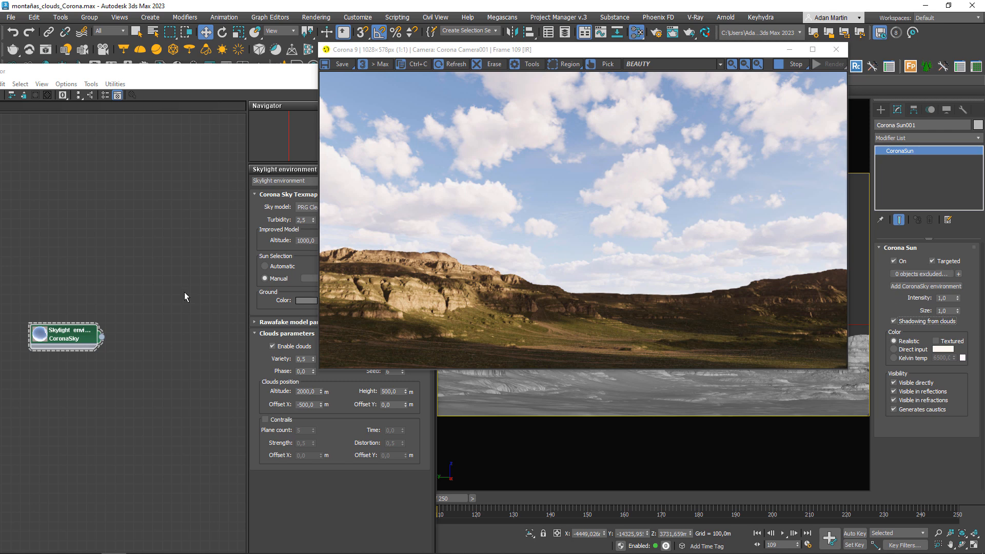
Enable contrails in the CoronaSky map and set the cloud amount to 0,0.
click(71, 338)
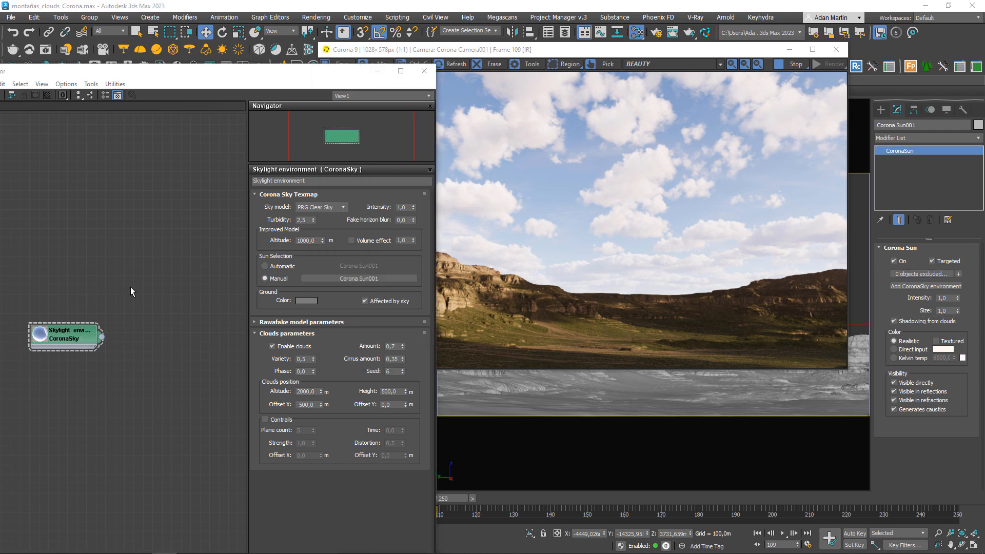
click(81, 333)
click(277, 421)
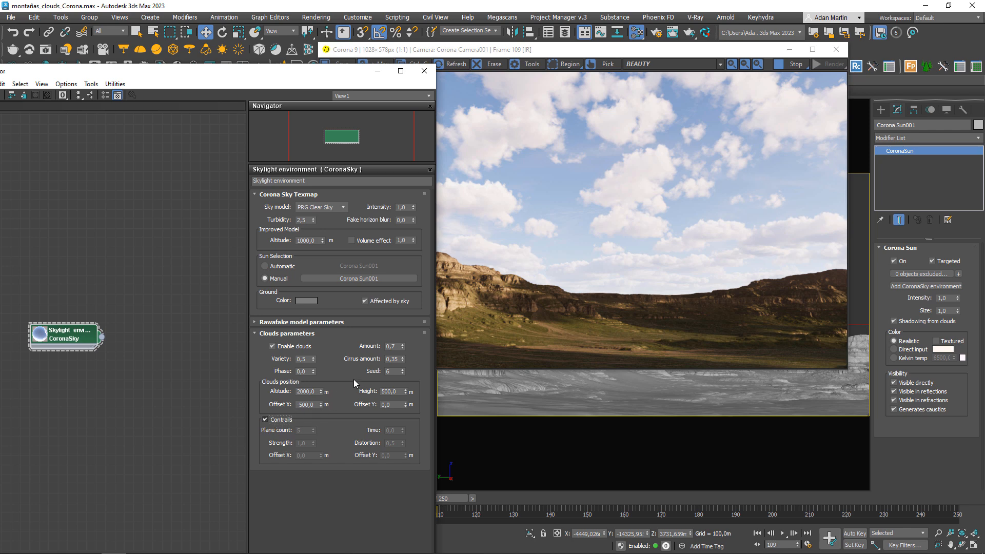
double_click(391, 346)
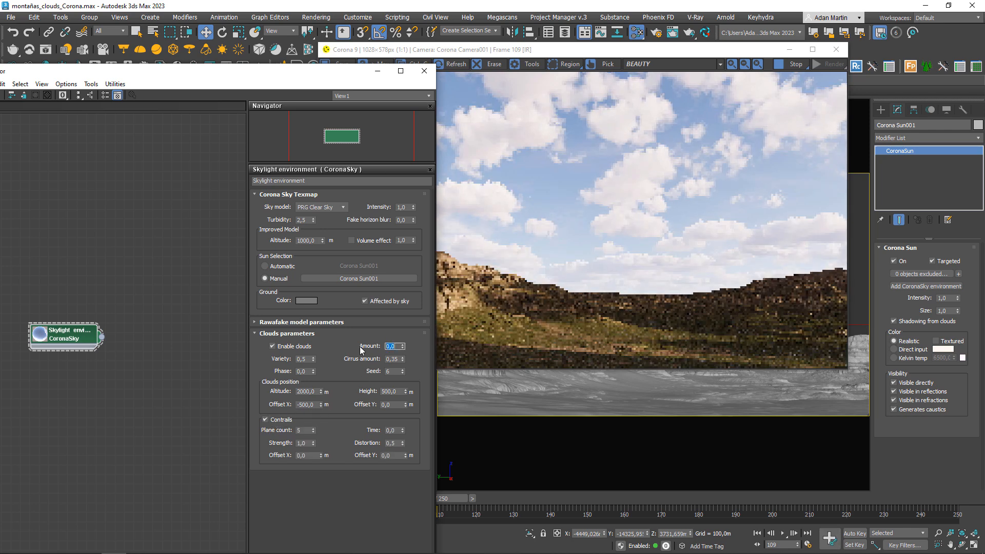
text(0)
key(Return)
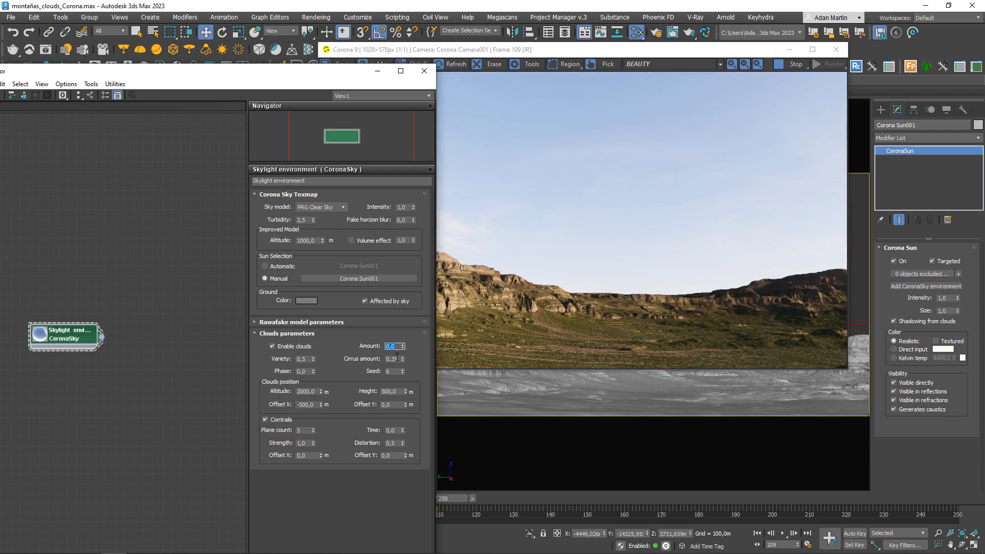
Set the contrails' plane count to 100.
click(296, 430)
double_click(298, 430)
text(100)
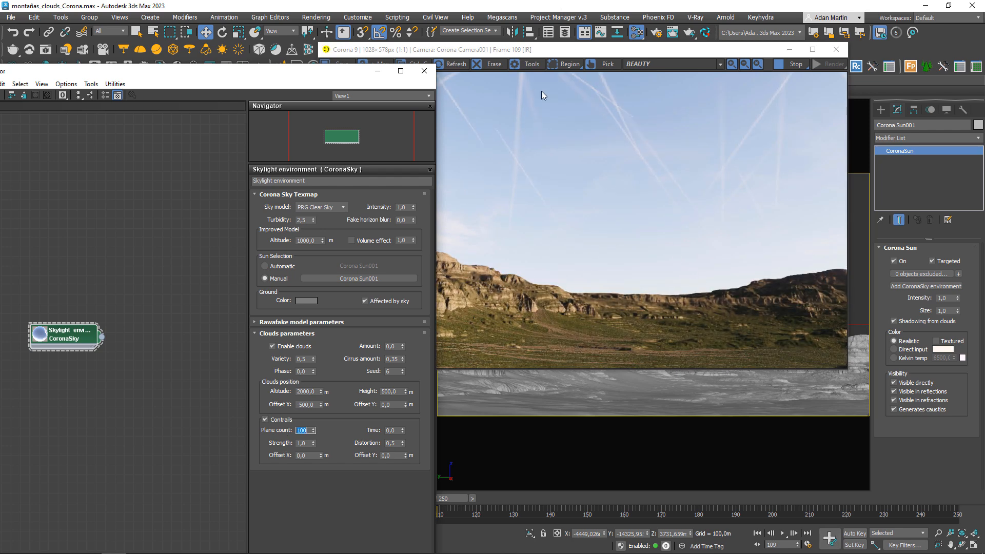
Set the contrails' strength to 0,5 after trying 0,0 and 0,25.
key(Tab)
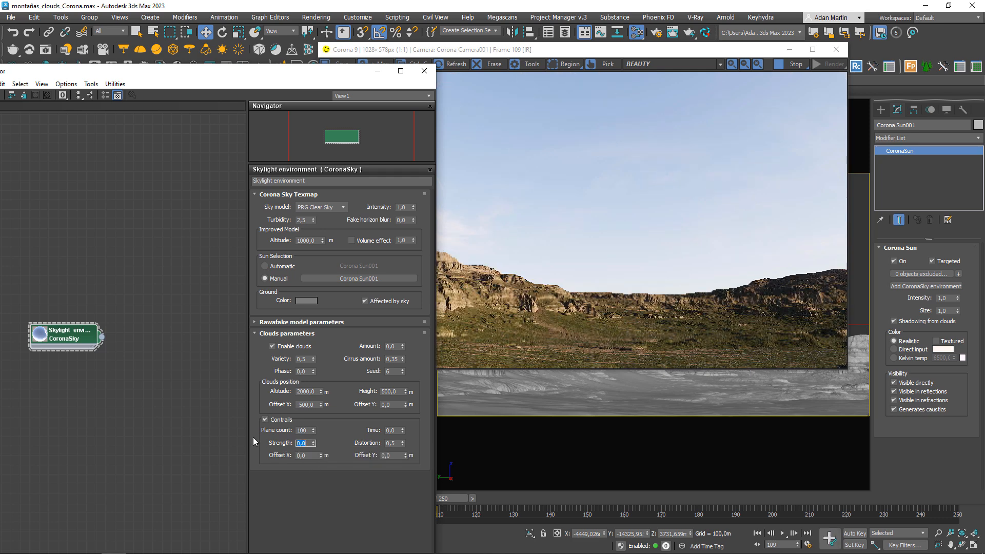
text(0,5)
key(Return)
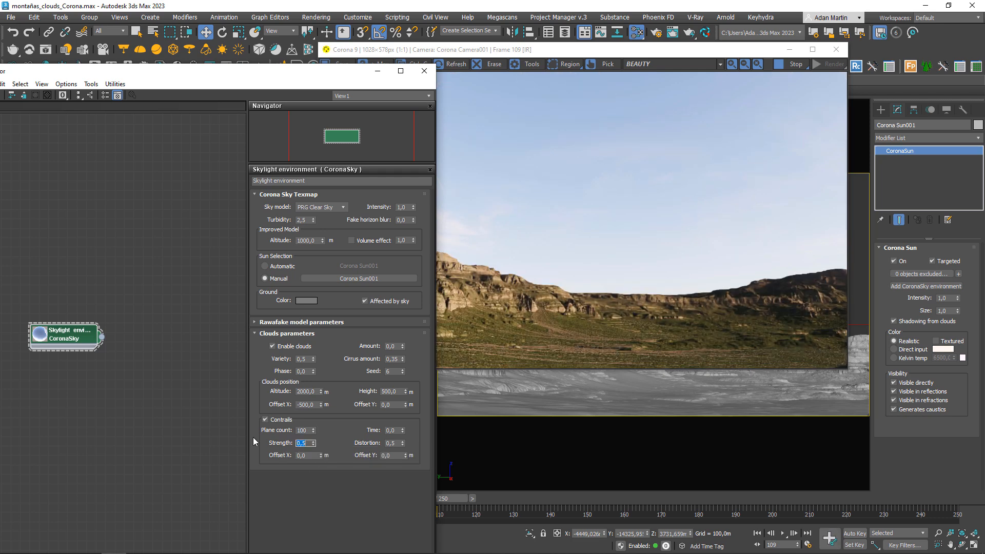
text(0,25)
key(Return)
text(0,5)
key(Return)
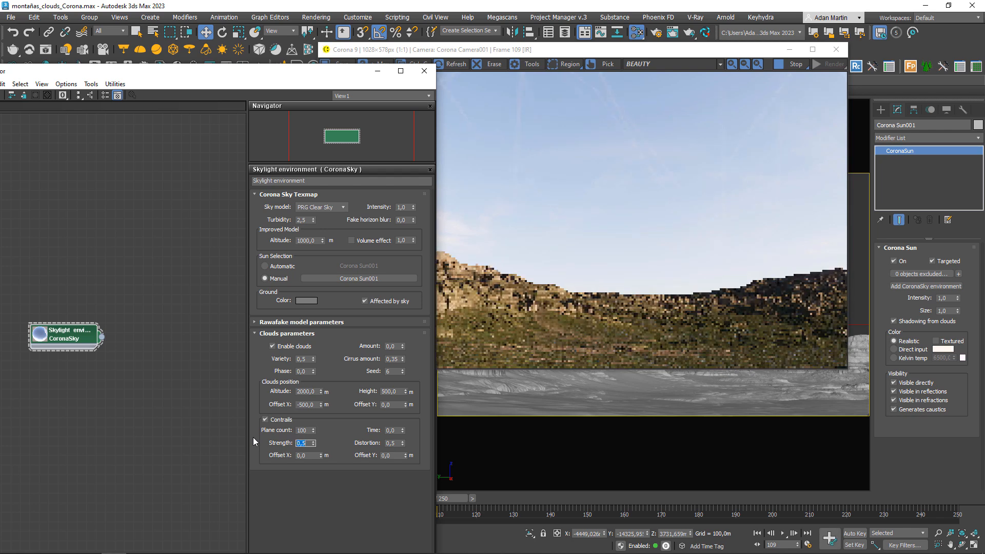
Test the contrails' time at 1000 and set it back to 0,0.
click(391, 430)
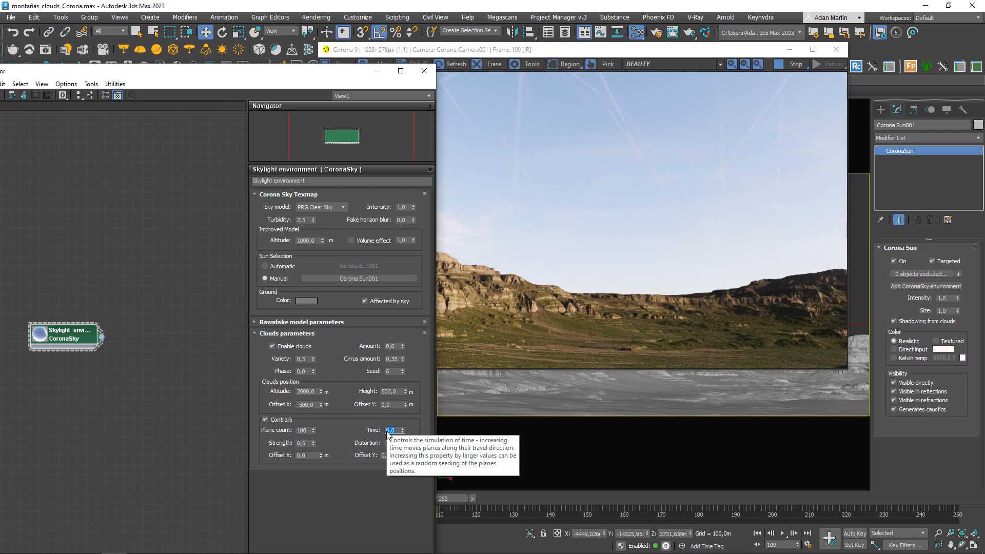
text(1000)
key(Return)
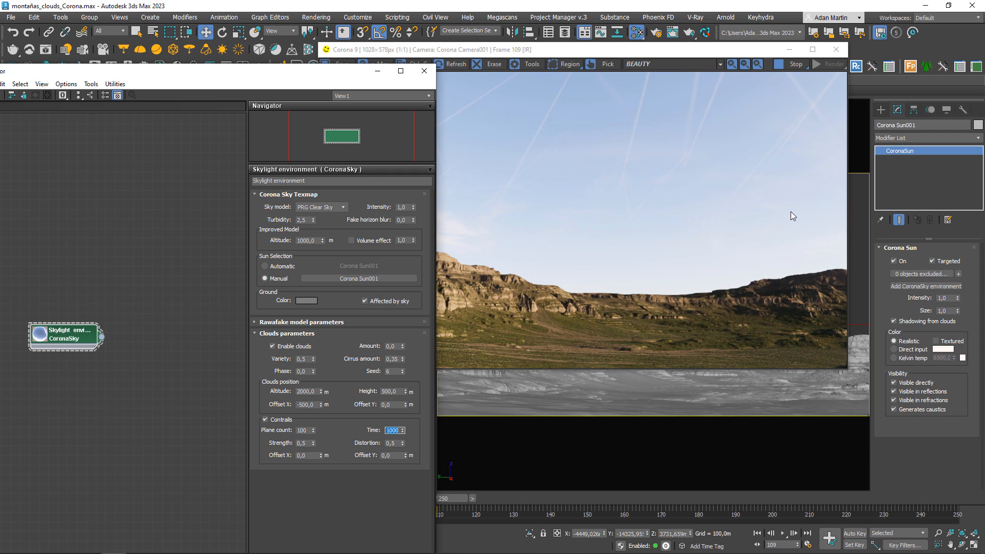
text(0)
key(Return)
Set the contrails' distortion to 1,0 and compare the trails' shape up close in the render.
scroll(592, 129, up, 2)
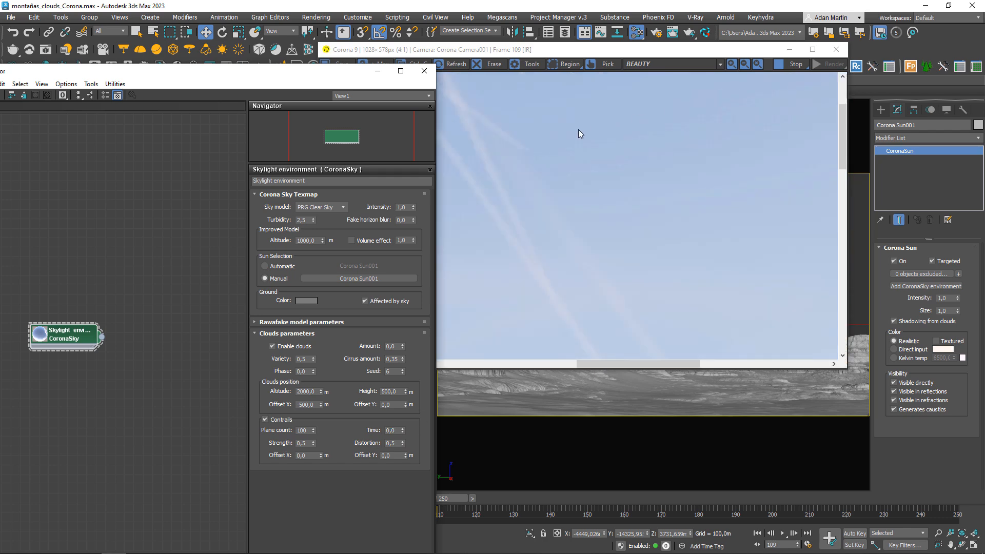
middle_drag(454, 154, 614, 244)
scroll(635, 127, up, 1)
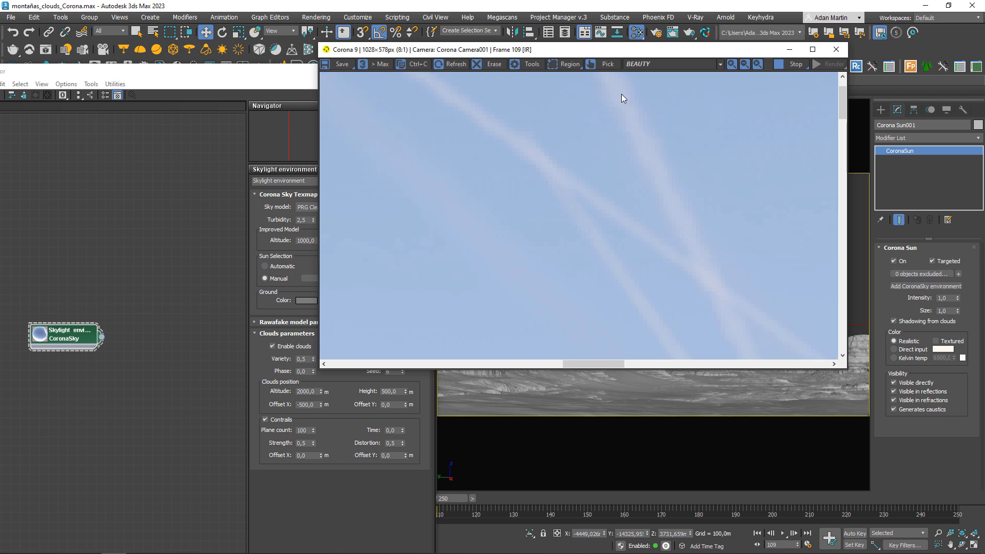
middle_drag(621, 94, 644, 189)
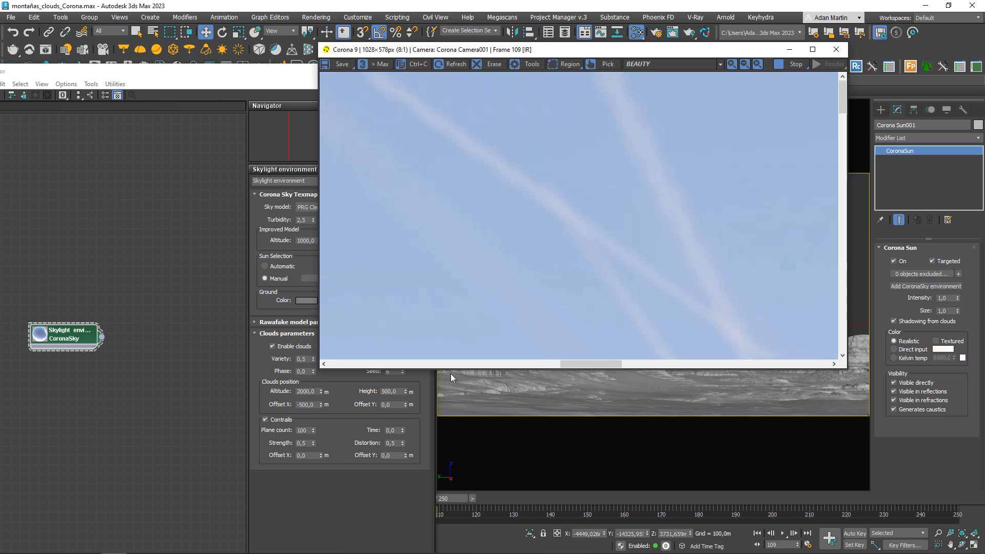
click(358, 426)
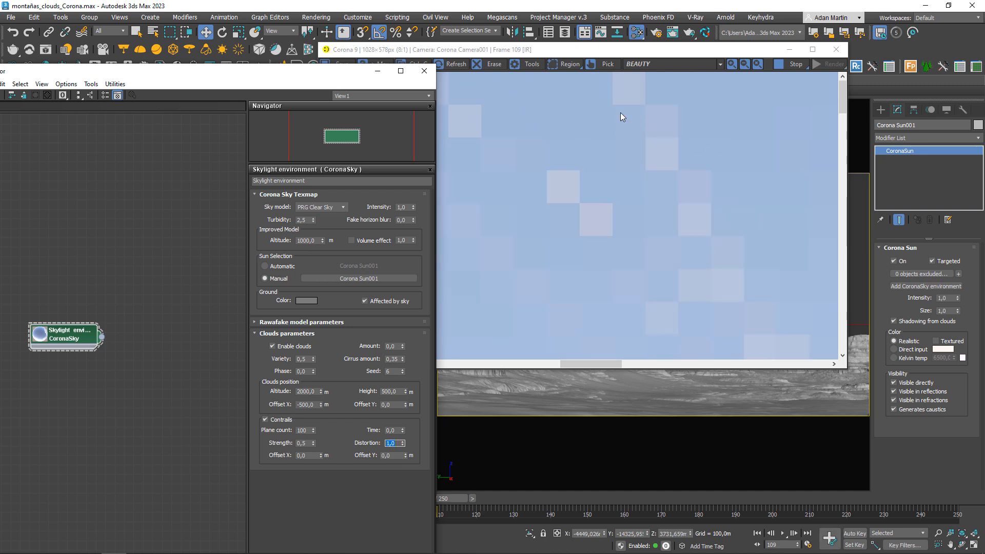
middle_drag(716, 270, 657, 249)
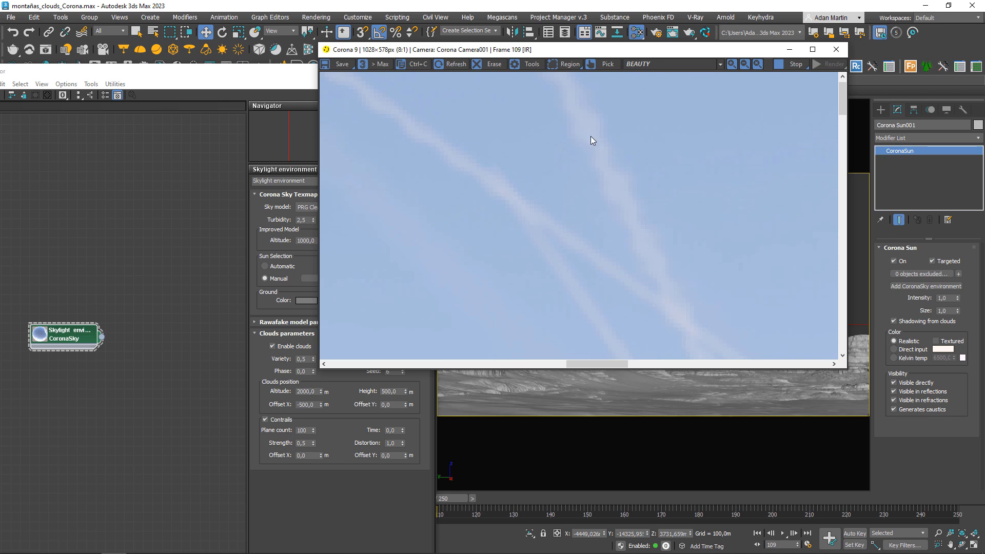
scroll(589, 159, down, 2)
scroll(644, 235, down, 1)
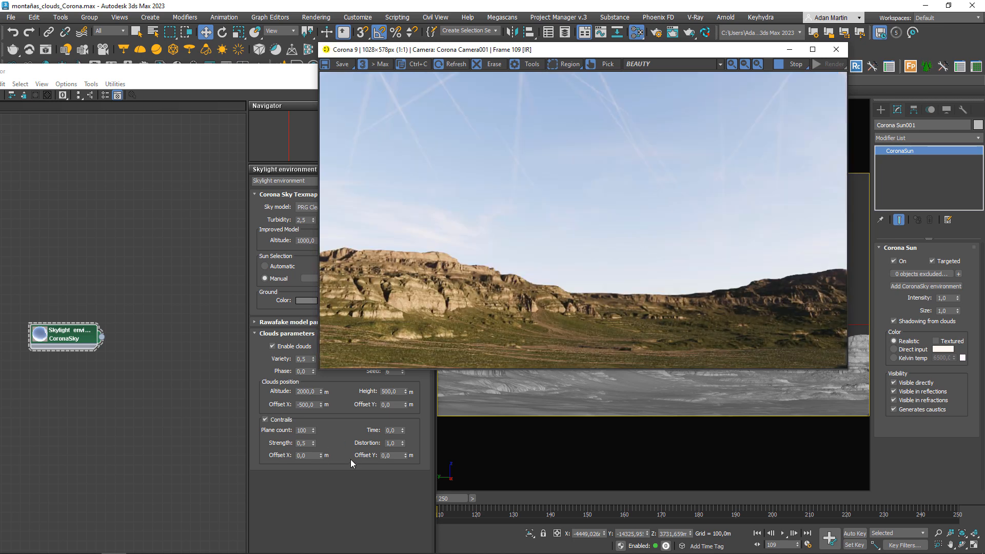
Set the contrails' X offset to 100 m.
click(361, 473)
drag(311, 455, 260, 452)
text(100)
key(Return)
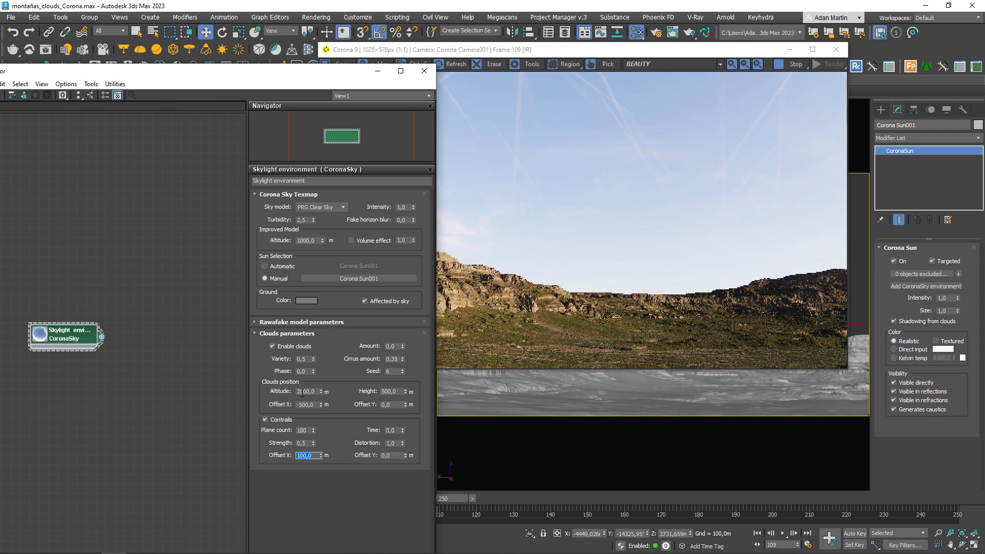
Test the contrails' X offset at 500 m and set it back to 0,0.
text(500)
key(Return)
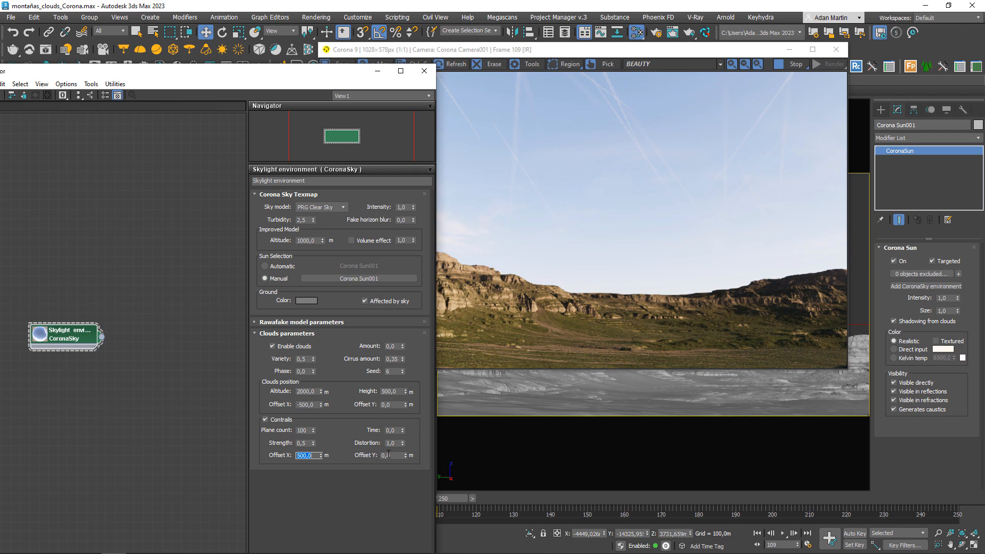
text(0)
key(Return)
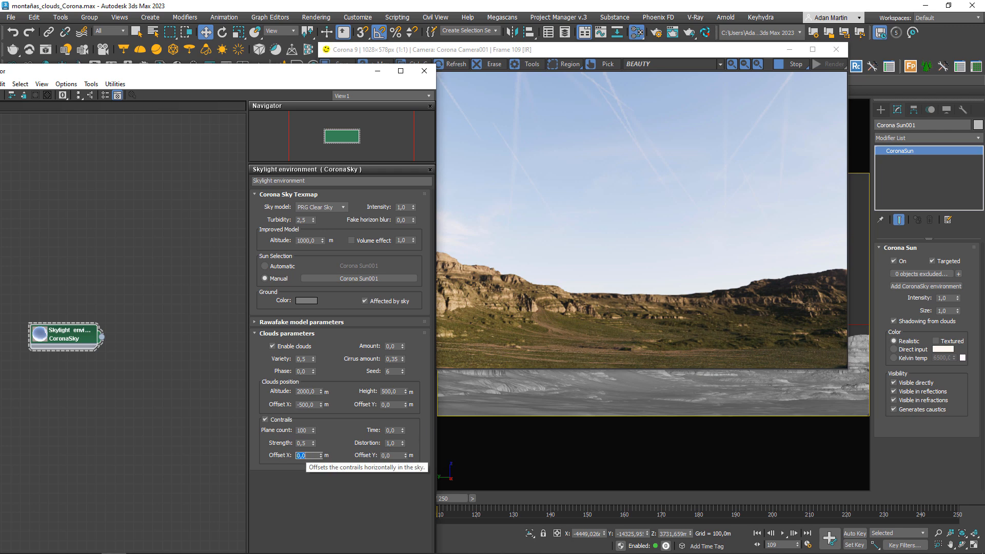
click(388, 430)
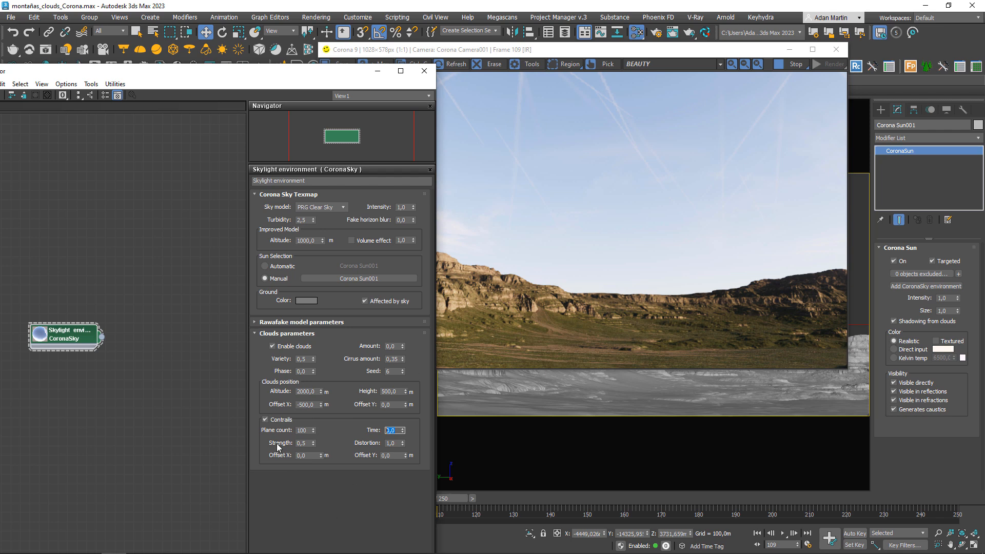
Disable the contrails and set the clouds' amount to 0,75.
click(265, 419)
drag(397, 346, 350, 340)
text(0,75)
key(Return)
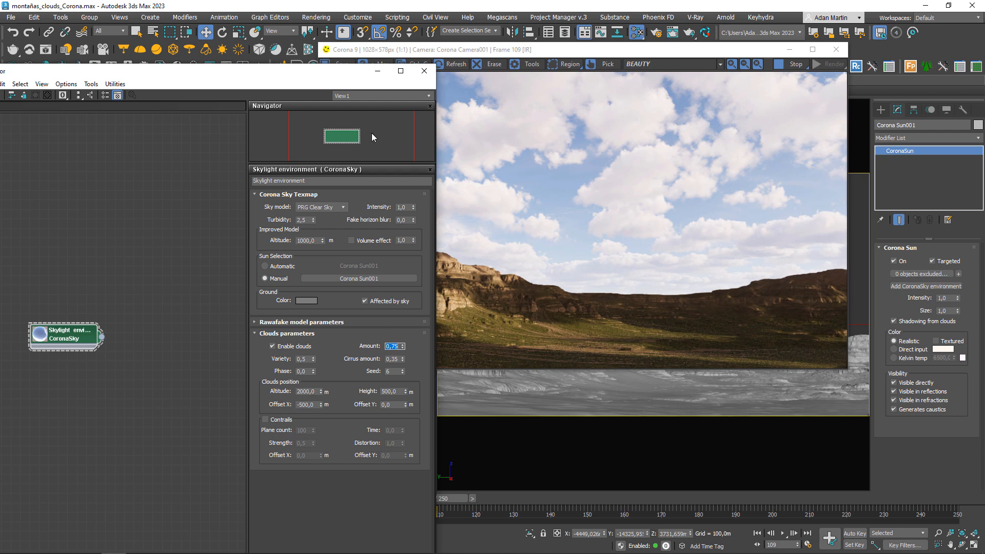
Close the sky material editor and lower the Corona sun toward the horizon, then raise it again to compare the cloud lighting.
click(424, 71)
scroll(95, 337, down, 3)
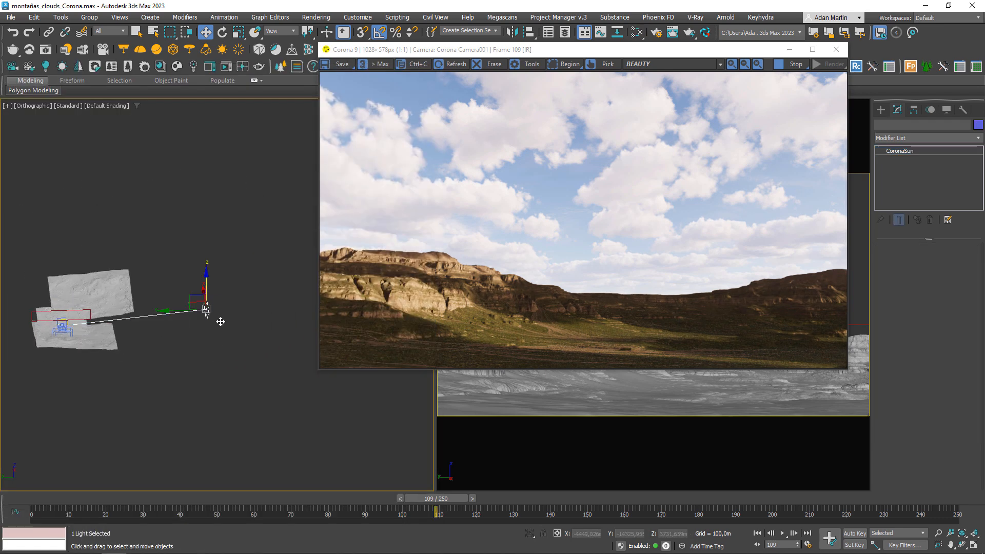
drag(203, 275, 211, 301)
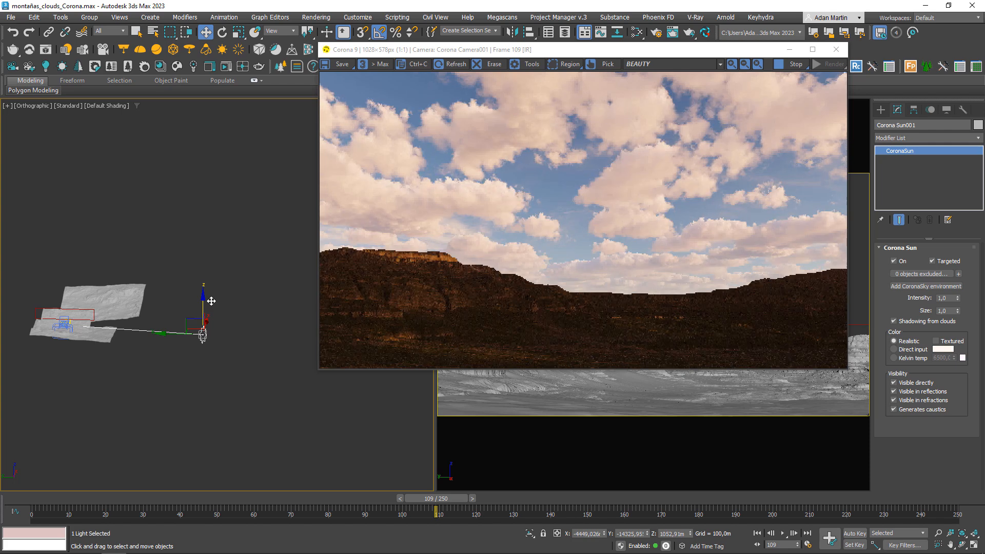
drag(203, 307, 196, 277)
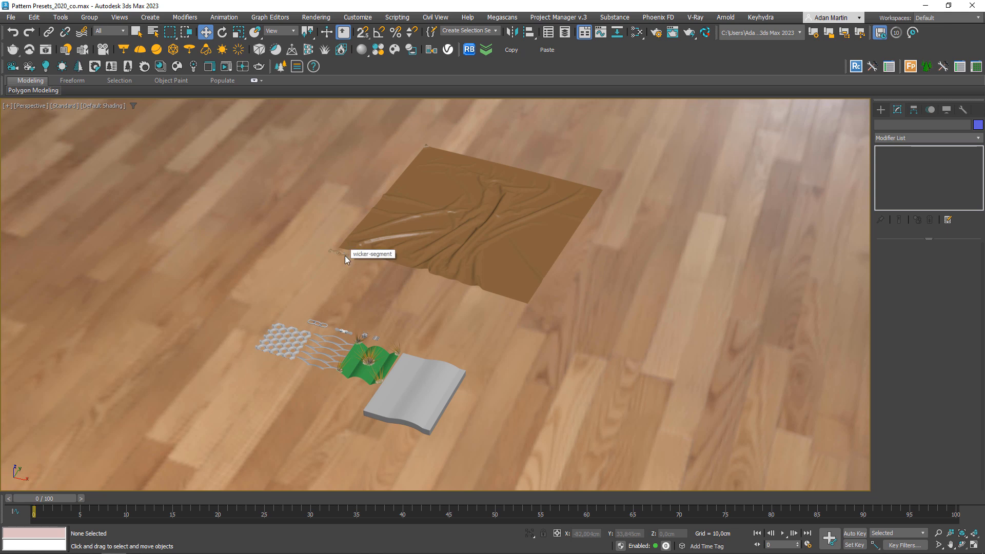
Examine the draped cloth and the sample pattern objects, including the chain links, knot, woven piece, grass and honeycomb mesh.
click(451, 253)
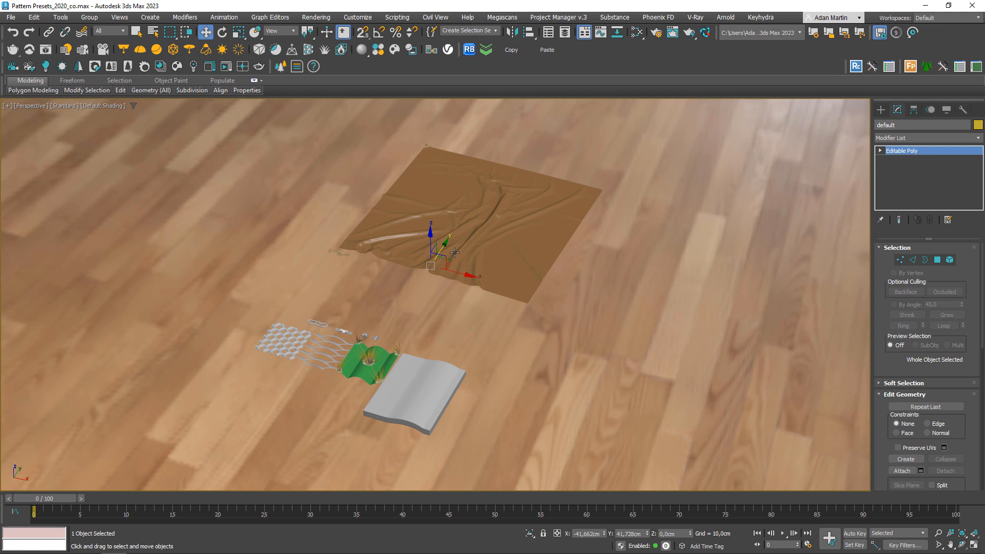
scroll(343, 264, up, 5)
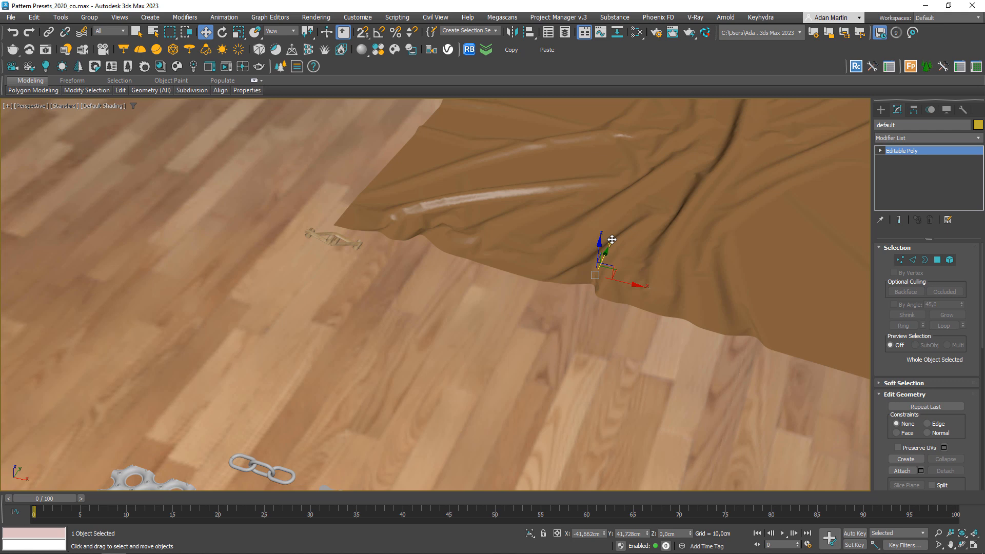
scroll(600, 246, down, 4)
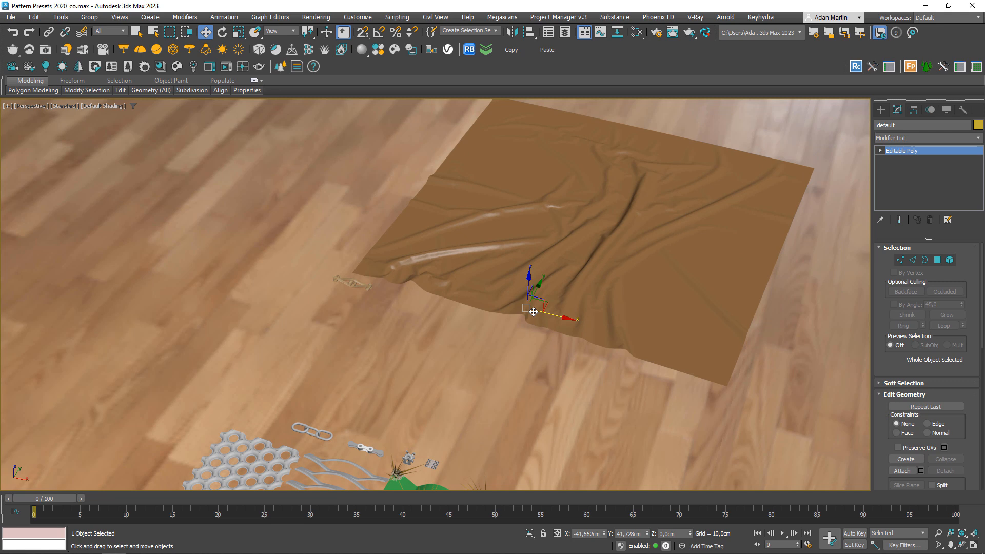
scroll(418, 352, down, 4)
middle_drag(418, 351, 391, 180)
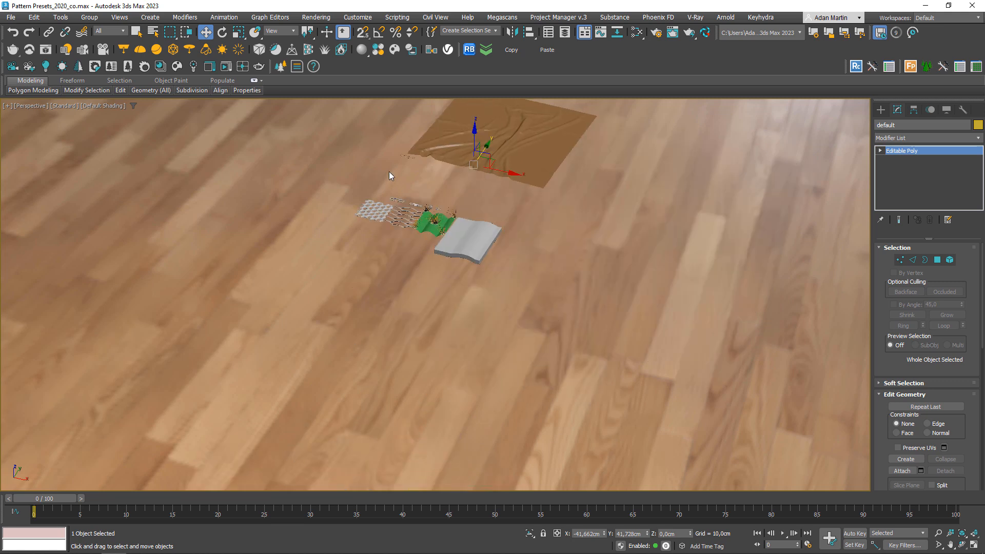
scroll(360, 222, up, 3)
scroll(466, 235, down, 4)
scroll(401, 279, up, 5)
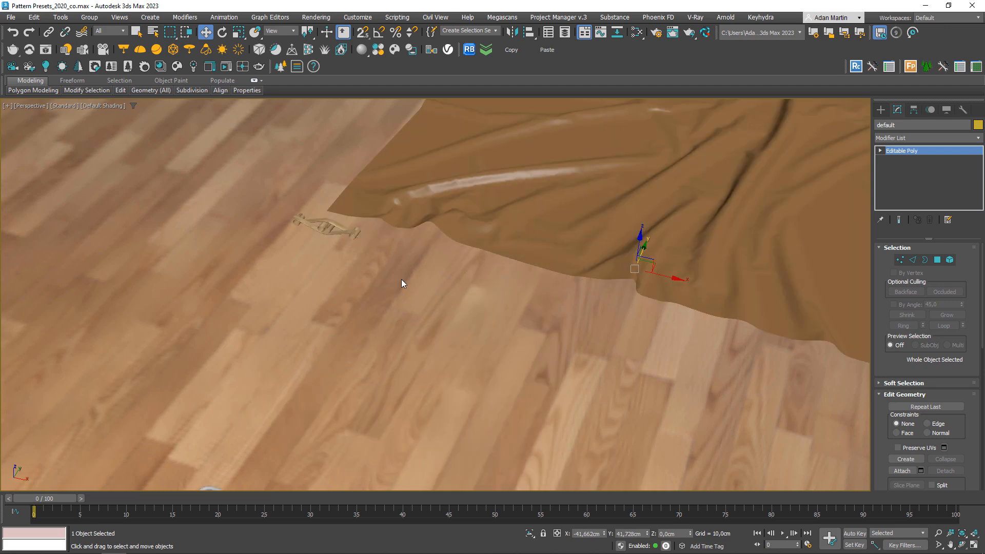
scroll(401, 279, down, 1)
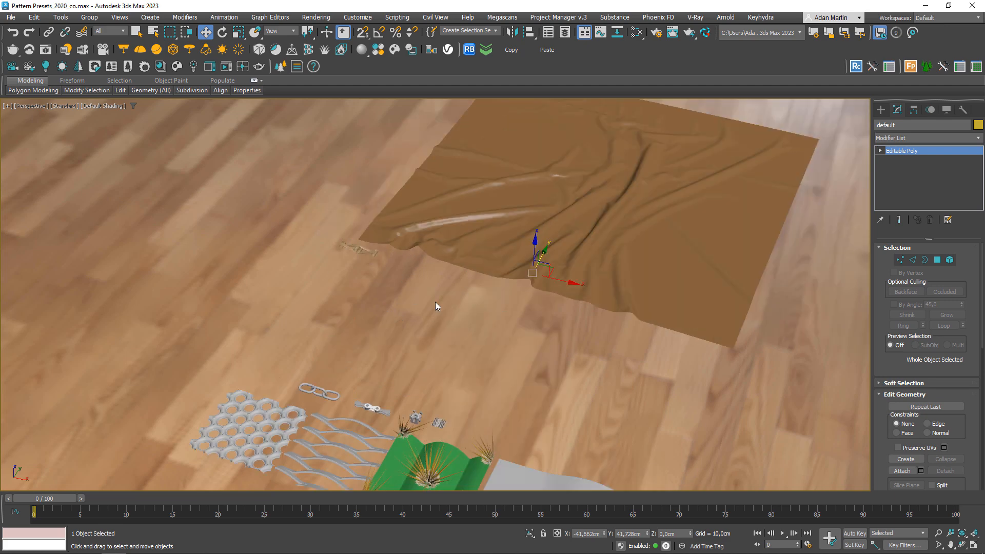
scroll(418, 469, up, 4)
middle_drag(428, 464, 436, 397)
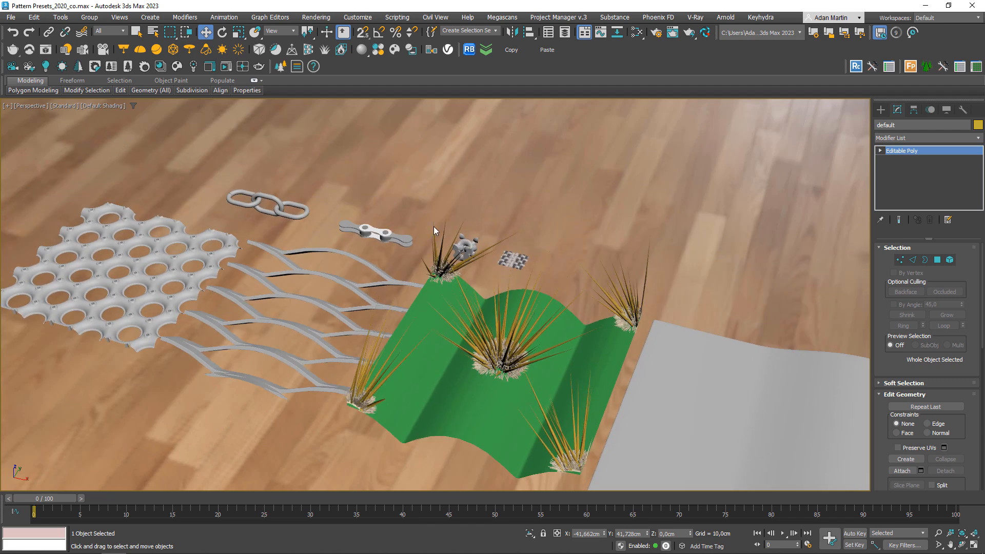
scroll(544, 280, up, 6)
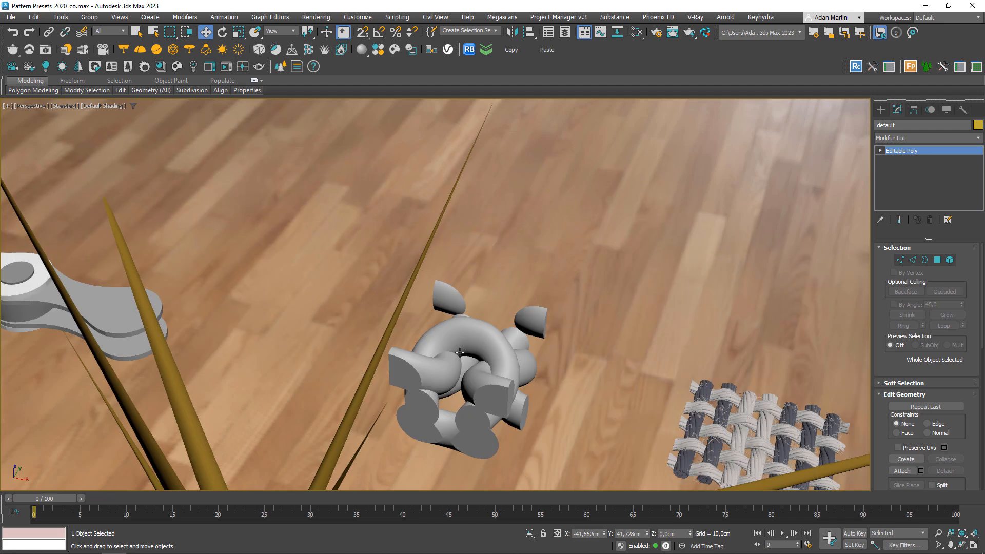
middle_drag(543, 358, 454, 325)
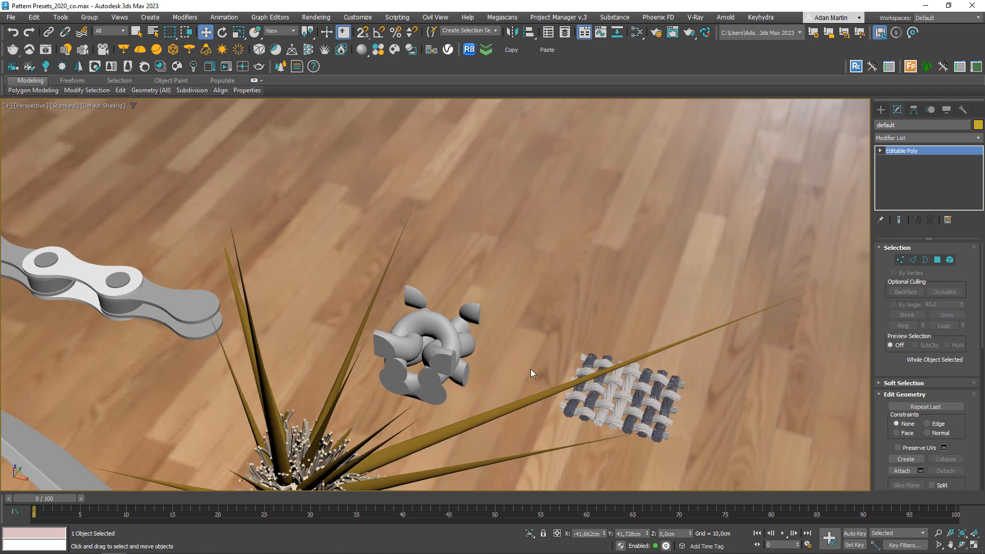
scroll(642, 408, down, 8)
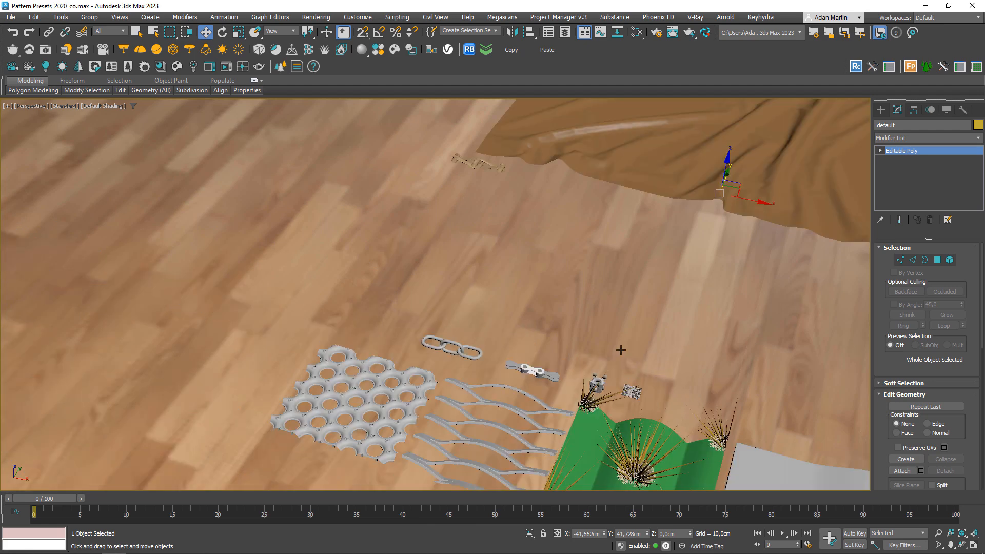
middle_drag(607, 370, 448, 260)
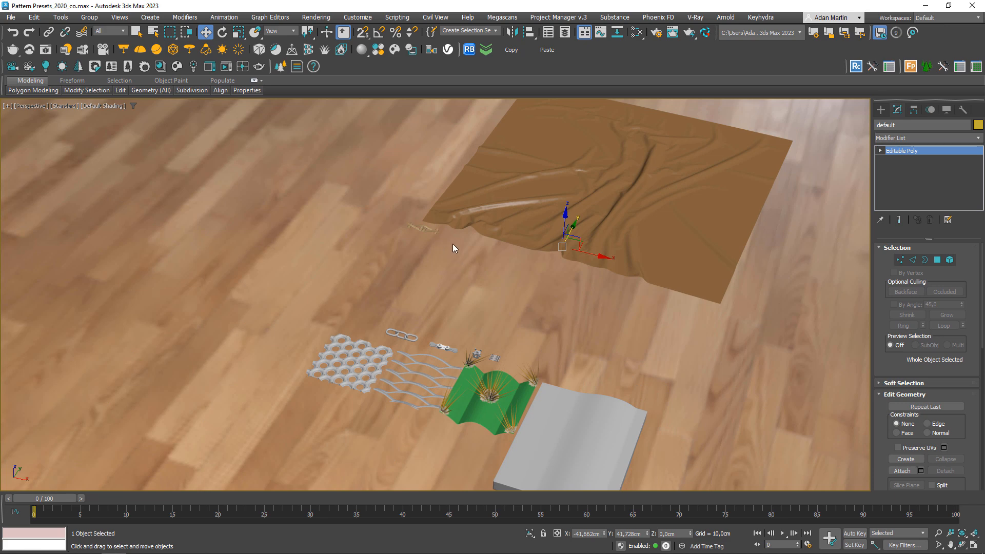
Isolate the draped cloth and the wicker segment beside it, and clear the selection.
scroll(453, 244, up, 9)
middle_drag(453, 244, 417, 343)
scroll(416, 342, down, 4)
drag(180, 214, 592, 475)
key(alt+q)
scroll(598, 422, down, 7)
middle_drag(598, 422, 515, 339)
click(524, 321)
scroll(524, 321, up, 6)
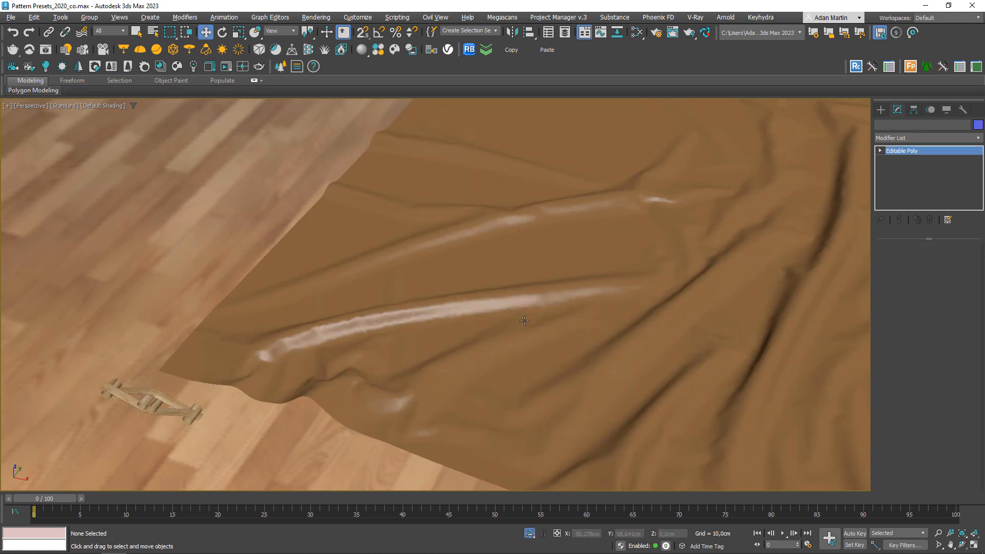
Select the wicker segment beside the cloth and inspect its shape up close.
middle_drag(282, 407, 551, 311)
scroll(654, 288, up, 3)
click(661, 279)
scroll(570, 305, up, 3)
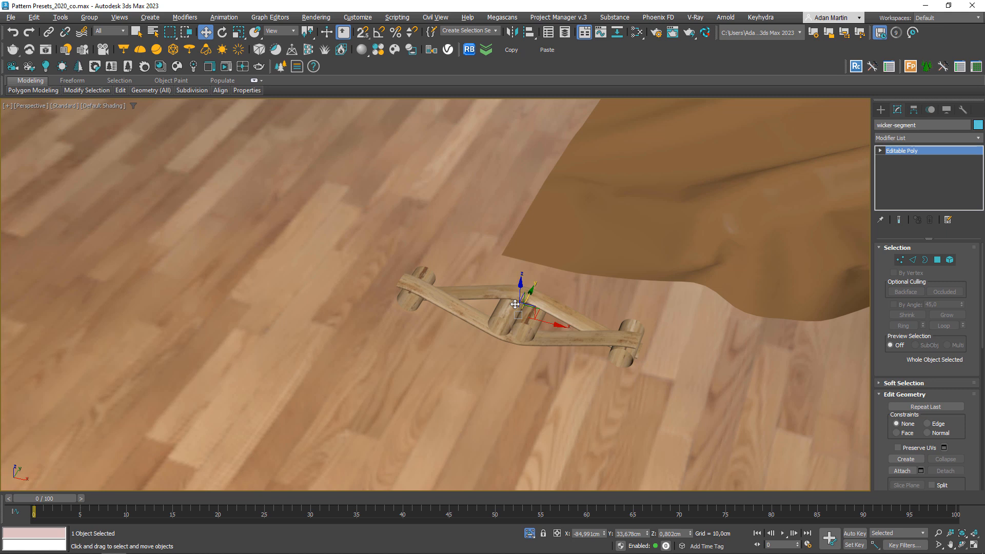
middle_drag(751, 297, 482, 319)
scroll(482, 319, down, 3)
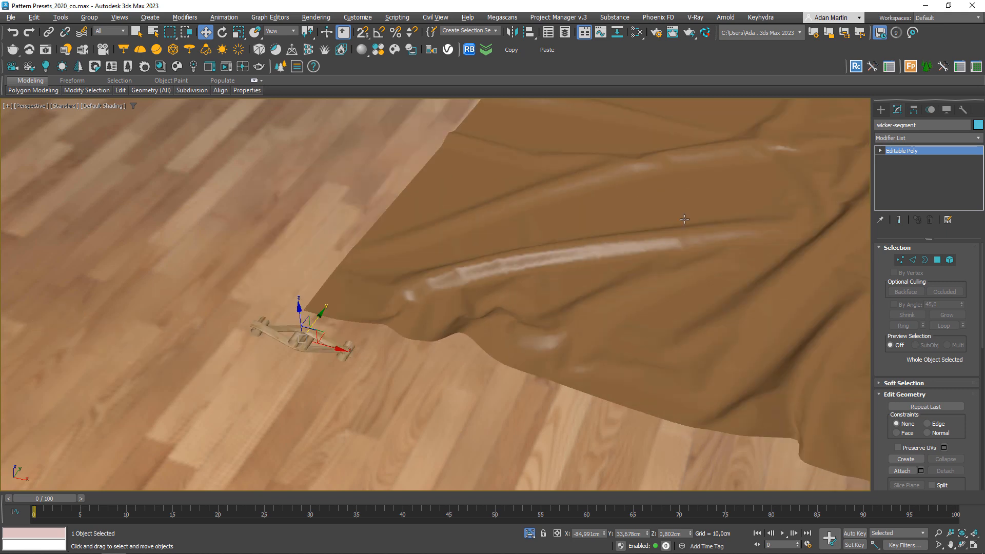
Add a CoronaPatternMod modifier to the draped cloth.
click(613, 254)
click(913, 139)
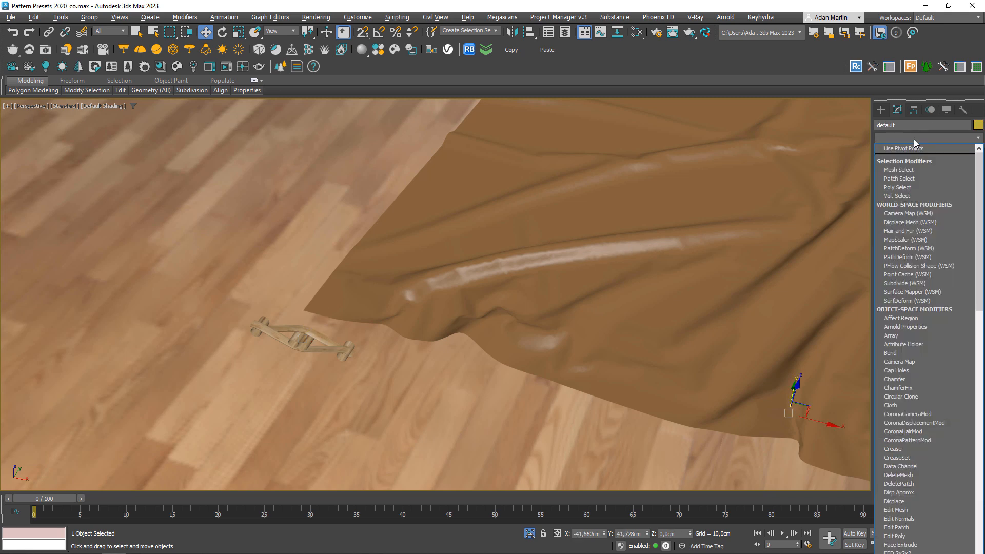
text(cor)
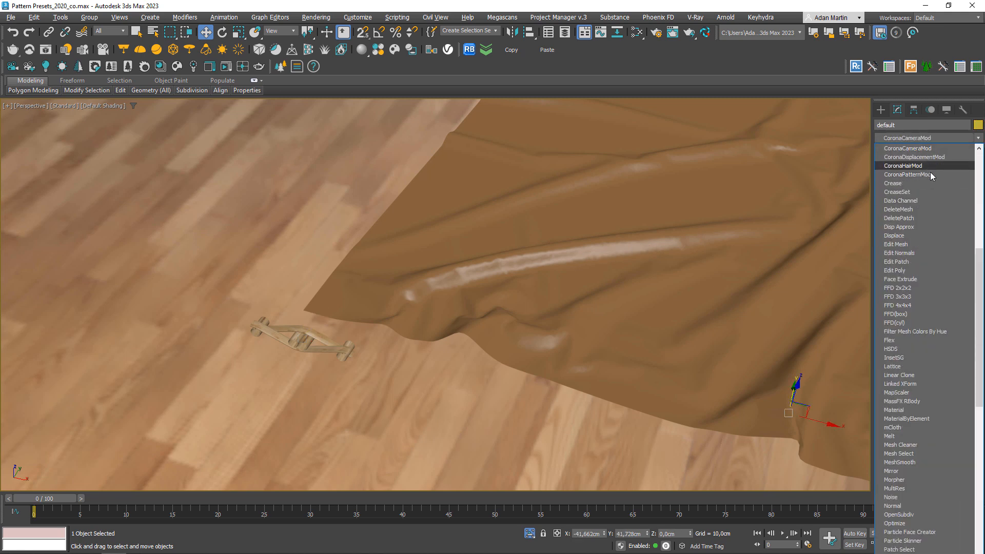
click(929, 174)
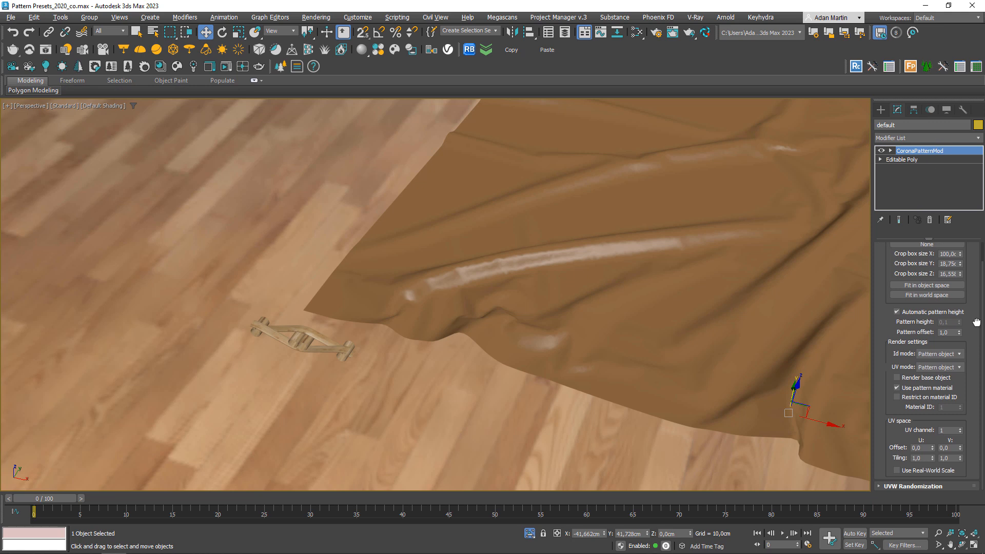
Assign the wicker-segment object as the pattern node of the cloth's CoronaPatternMod.
scroll(971, 292, up, 1)
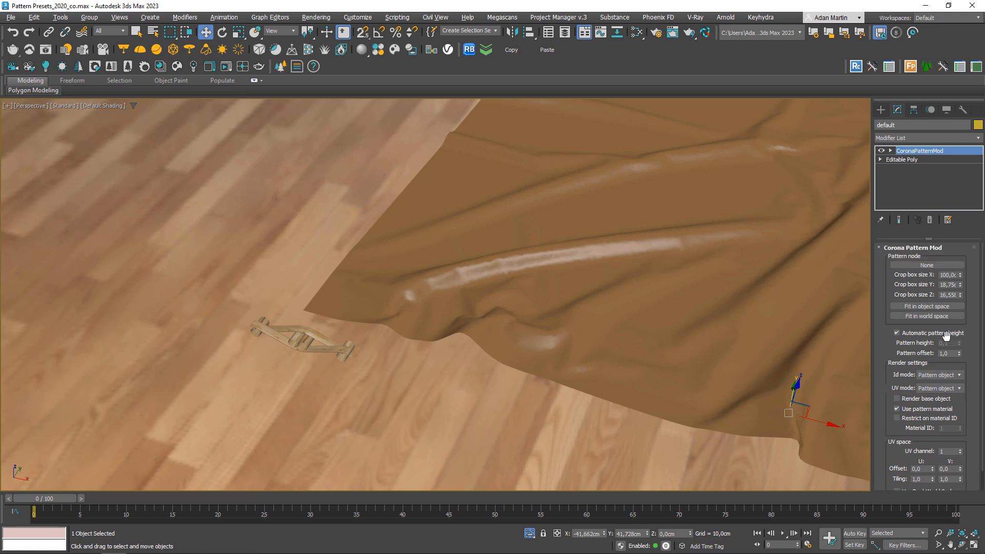
click(920, 265)
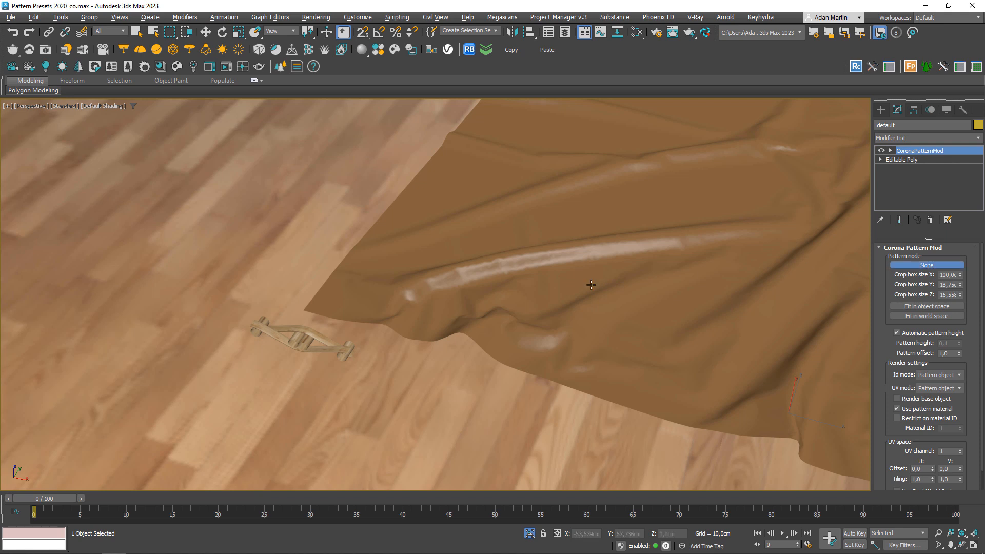
click(295, 341)
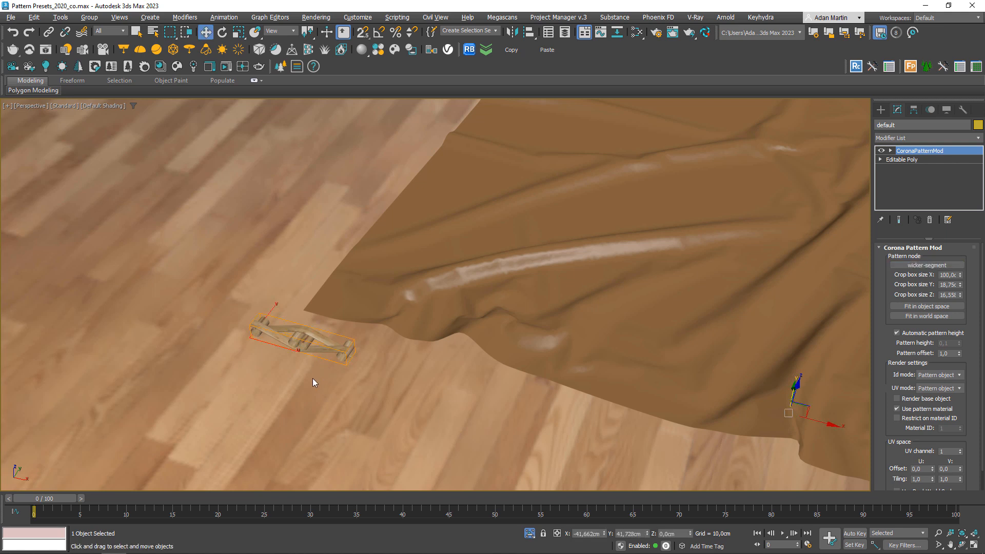
Try a different Y size for the pattern crop box and fit the box back in object space.
middle_drag(313, 378, 376, 390)
scroll(461, 379, up, 4)
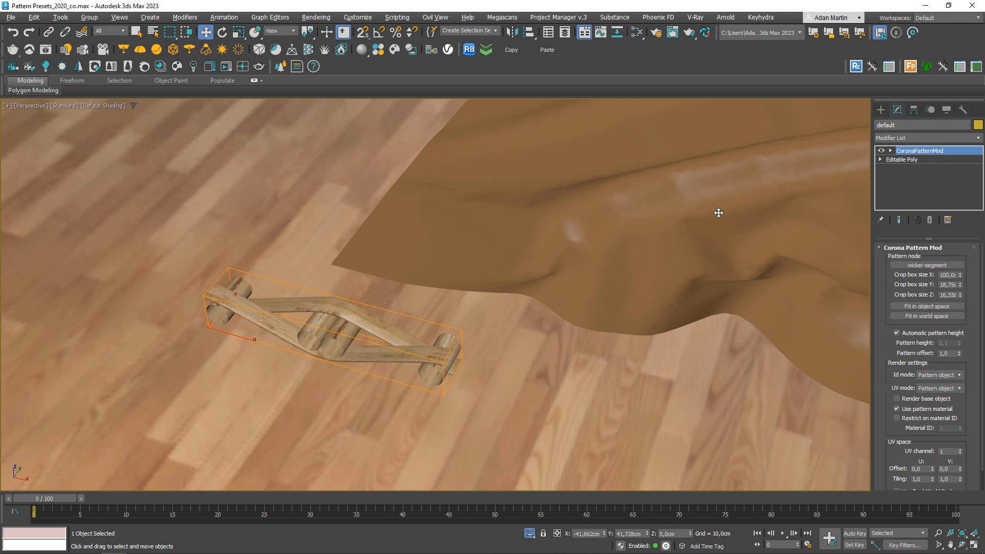
middle_drag(462, 380, 496, 321)
scroll(513, 277, up, 2)
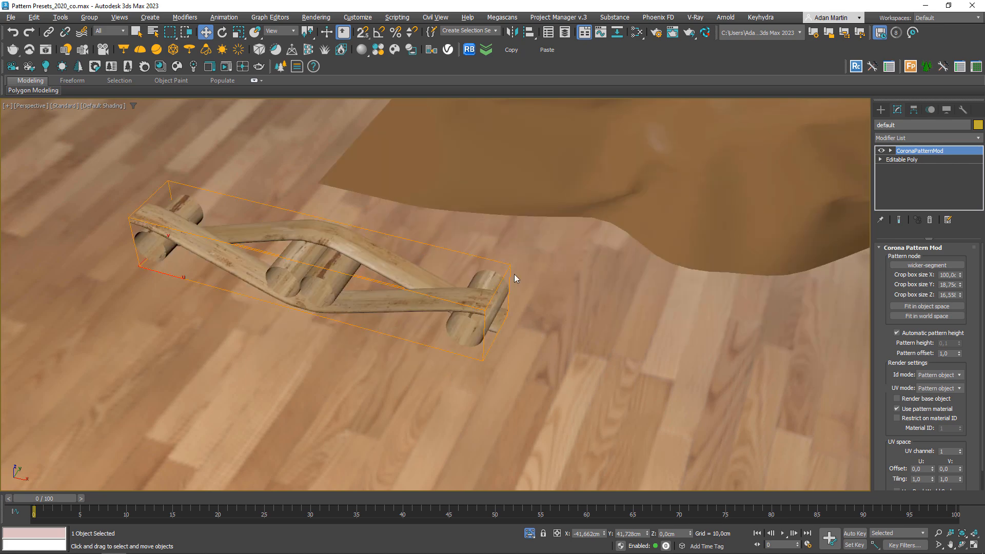
drag(959, 284, 963, 255)
click(903, 307)
Clone the wicker segment lengthwise along X as one instance joined end to end with the original.
click(482, 304)
alt+middle_drag(482, 303, 412, 321)
scroll(412, 321, down, 3)
mouse_move(397, 295)
shift+mouse_down()
mouse_move(219, 281)
mouse_move(225, 275)
shift+mouse_up()
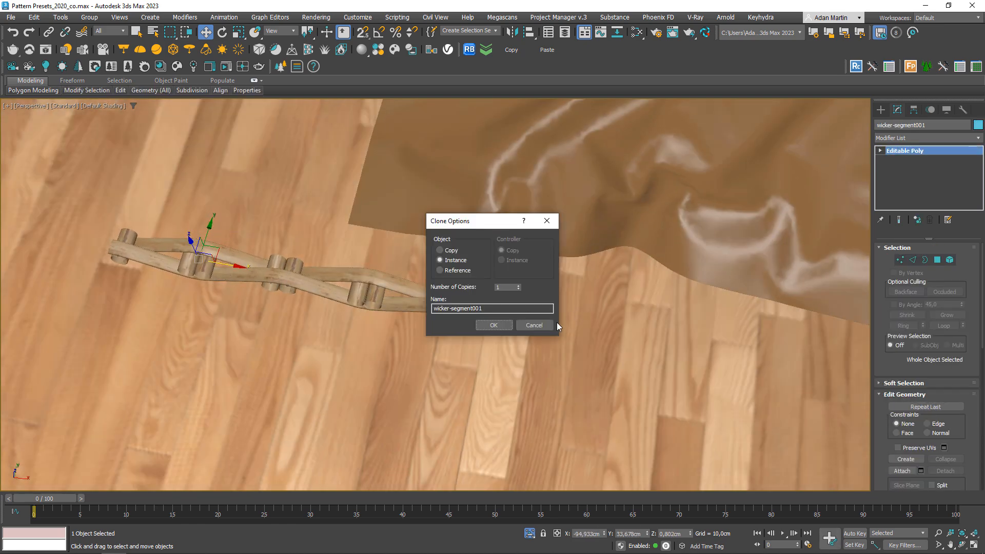
click(494, 329)
Select both wicker segments and clone them along Y as an adjoining second row.
drag(400, 362, 239, 266)
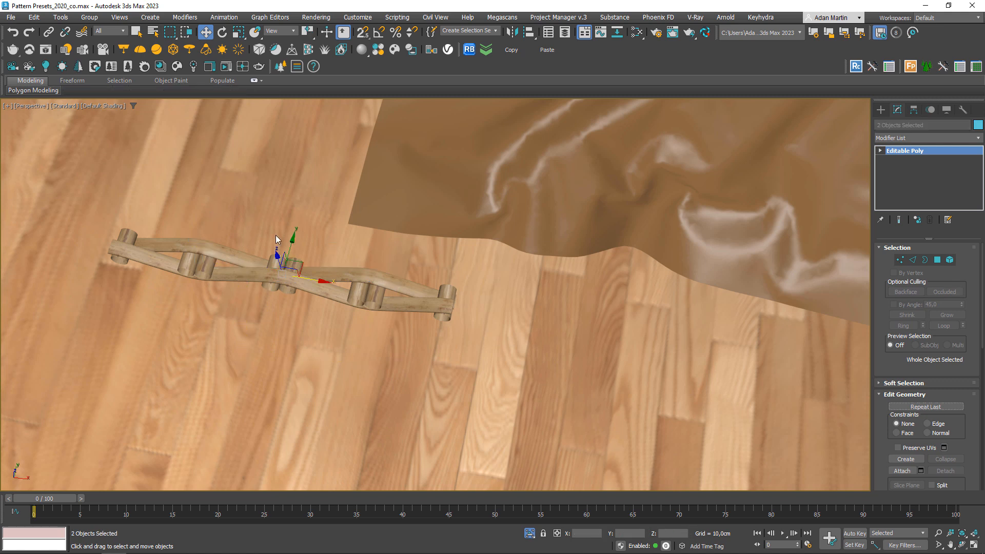
shift+drag(293, 243, 286, 275)
click(497, 327)
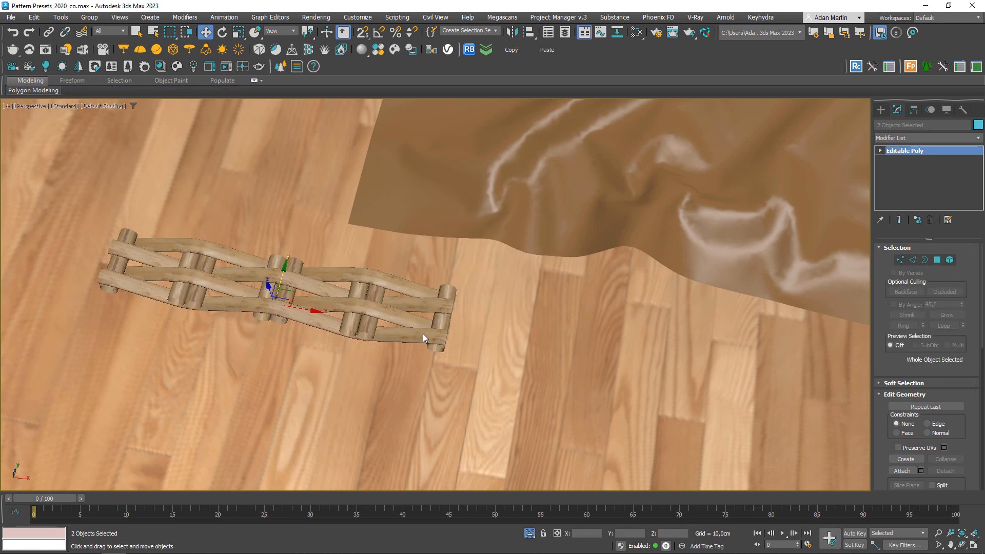
Undo the second row of wicker copies and delete the first cloned segment.
key(ctrl+z)
click(194, 264)
key(Delete)
Select the draped cloth and turn off Use pattern material in its CoronaPatternMod settings.
click(388, 305)
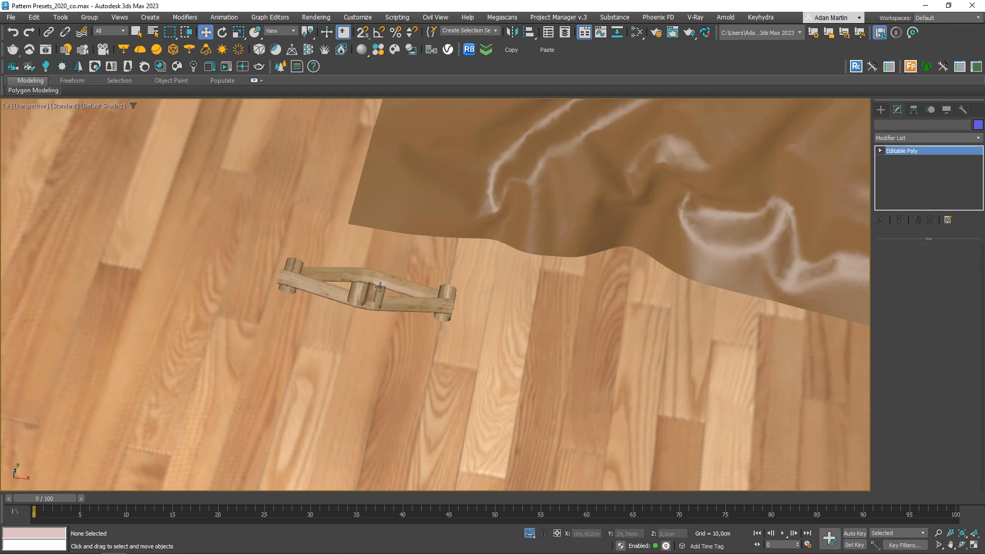
middle_drag(393, 317, 367, 305)
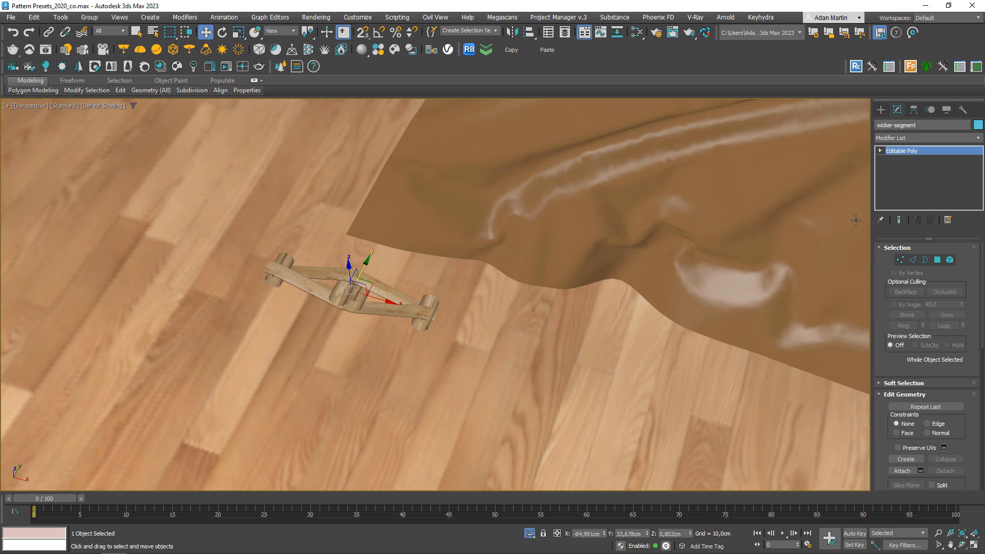
click(812, 199)
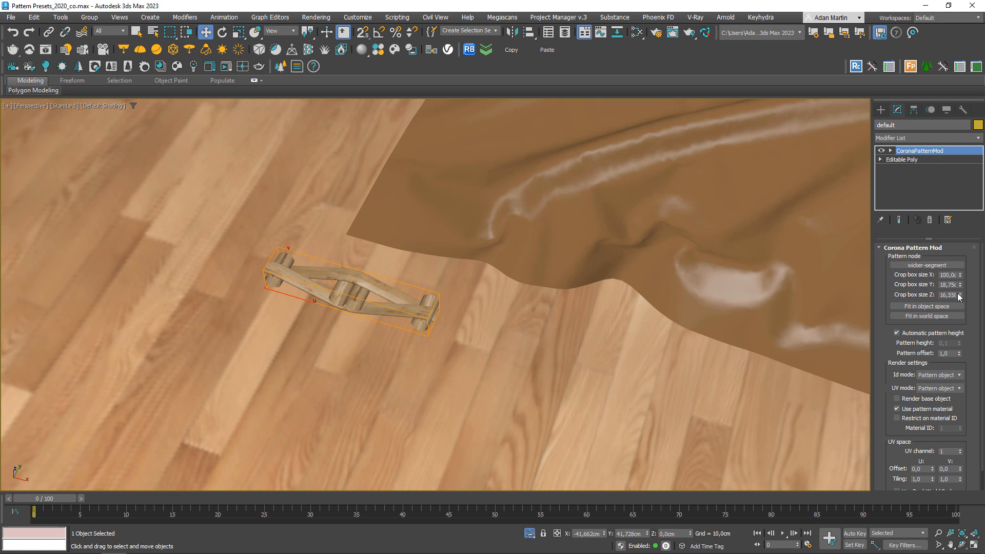
scroll(910, 318, down, 2)
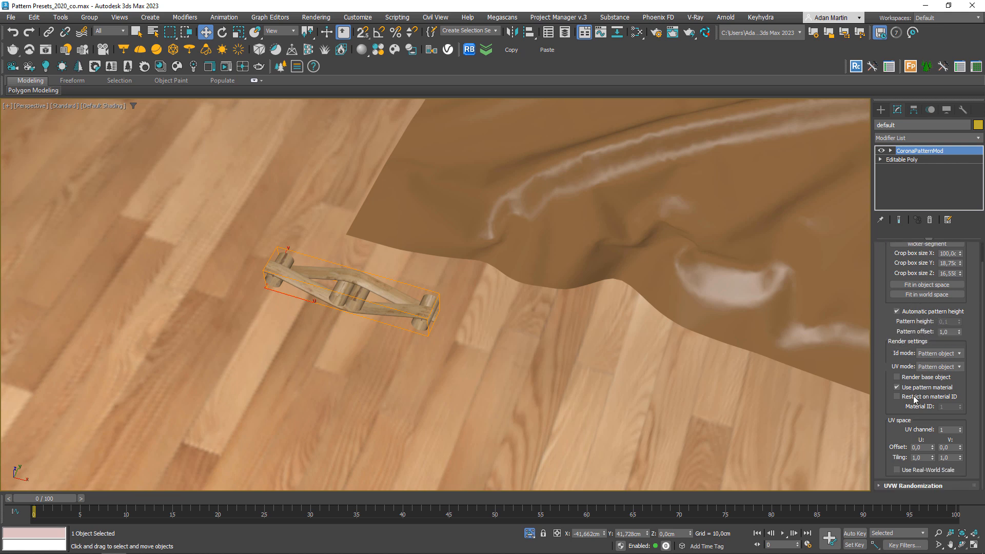
click(937, 388)
Frame the whole cloth in the perspective view and bring up the Corona interactive render window over it.
key(z)
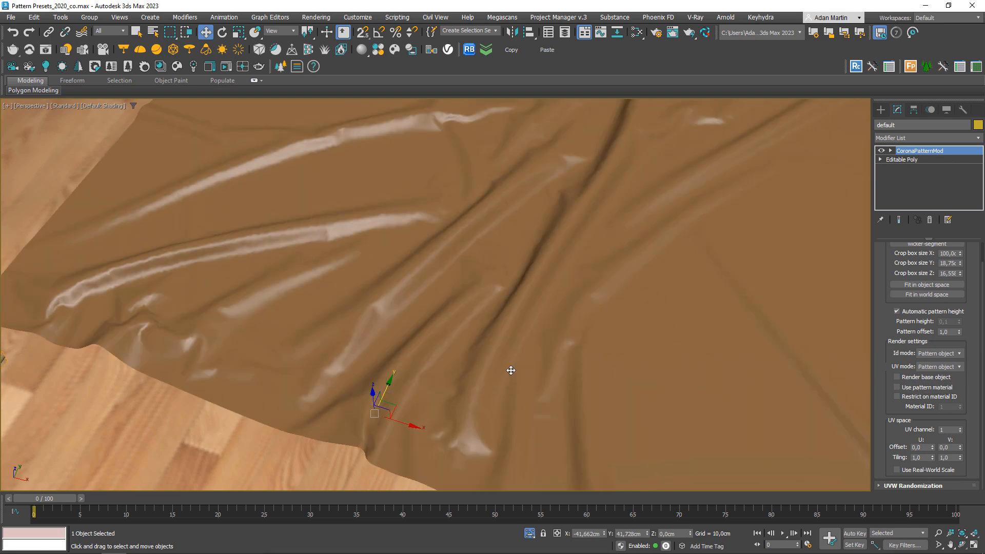
scroll(511, 370, down, 3)
middle_drag(506, 351, 501, 336)
middle_drag(622, 248, 572, 305)
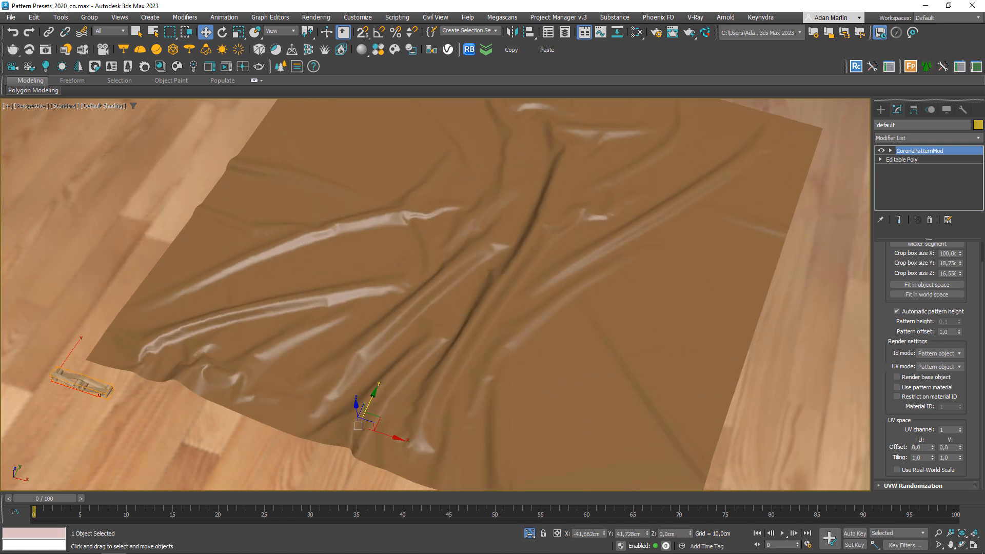
click(164, 553)
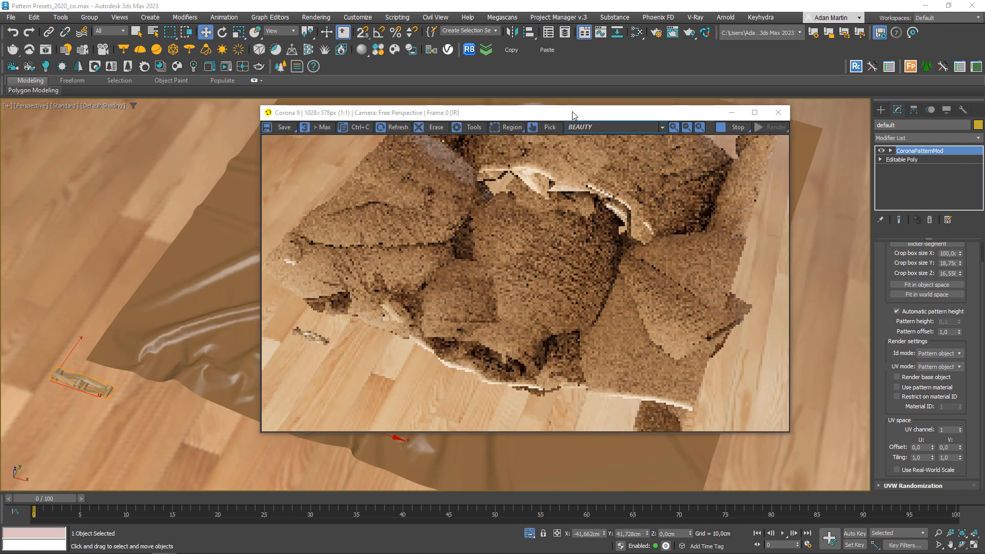
drag(569, 116, 533, 108)
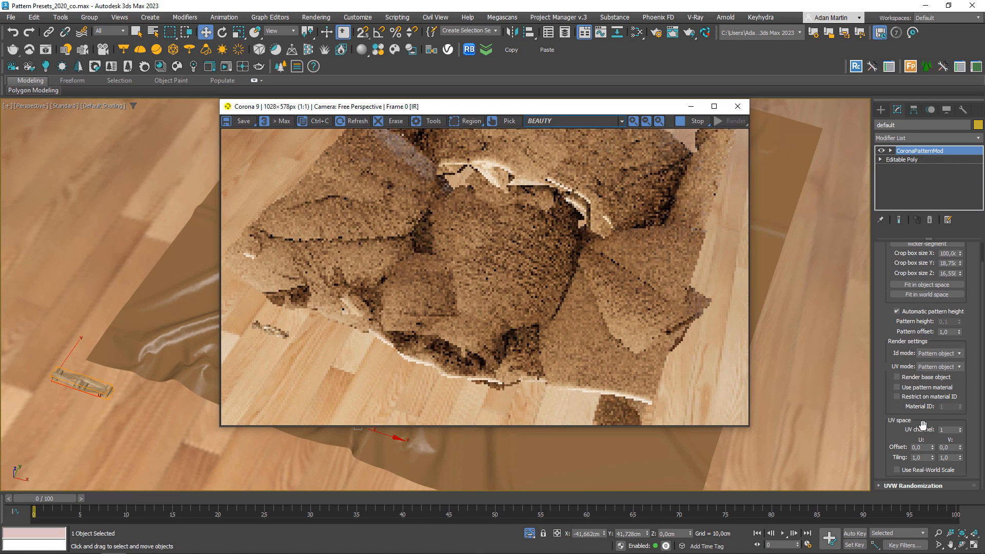
Set the pattern's UV tiling to 50 in both U and V.
drag(924, 457, 867, 456)
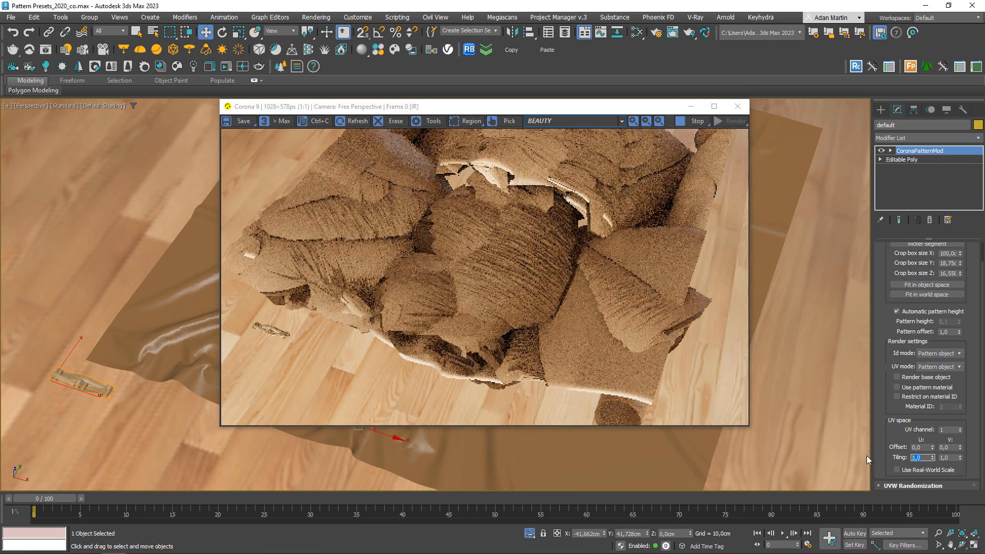
text(50)
key(Return)
key(Tab)
text(50)
key(Return)
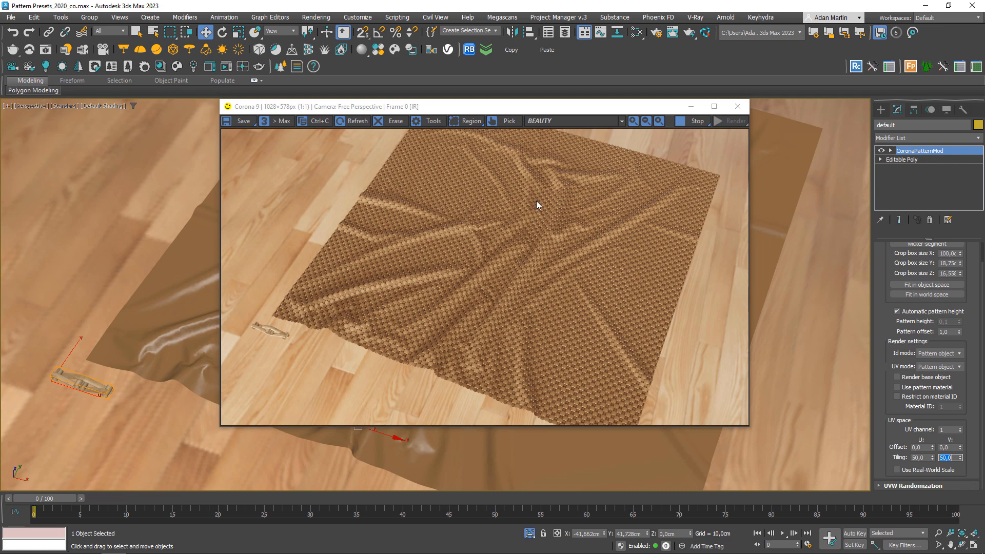
Add a UVW Map modifier beneath CoronaPatternMod on the cloth and set its mapping to Box.
click(937, 137)
text(uvw)
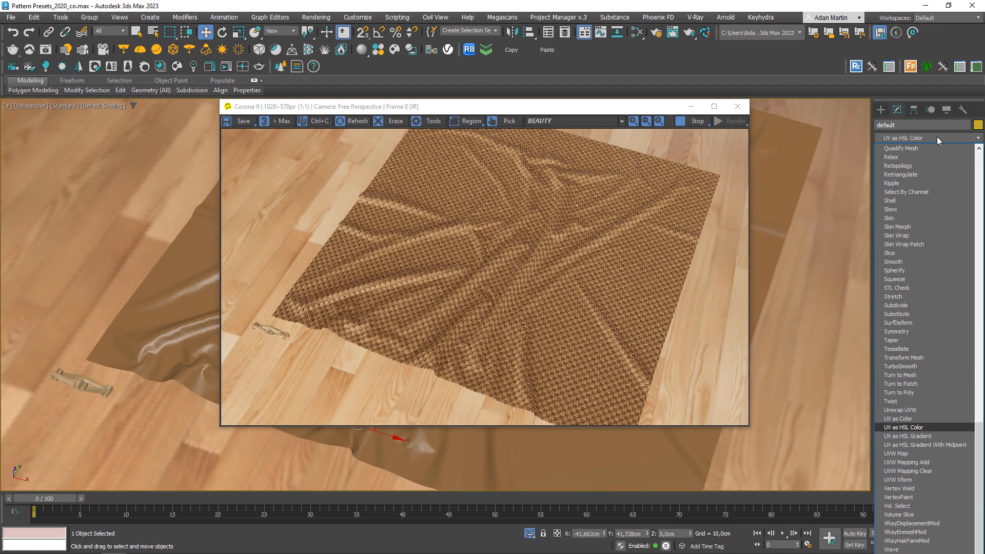
key(Return)
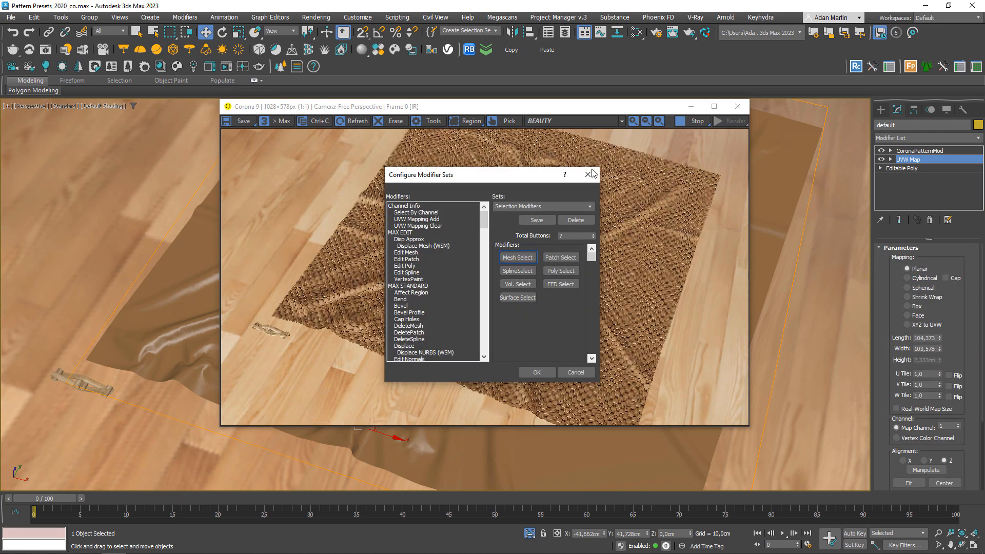
click(588, 174)
click(907, 306)
Set the box mapping's length, width and height to 100 cm each.
double_click(927, 337)
text(100)
key(Tab)
text(100)
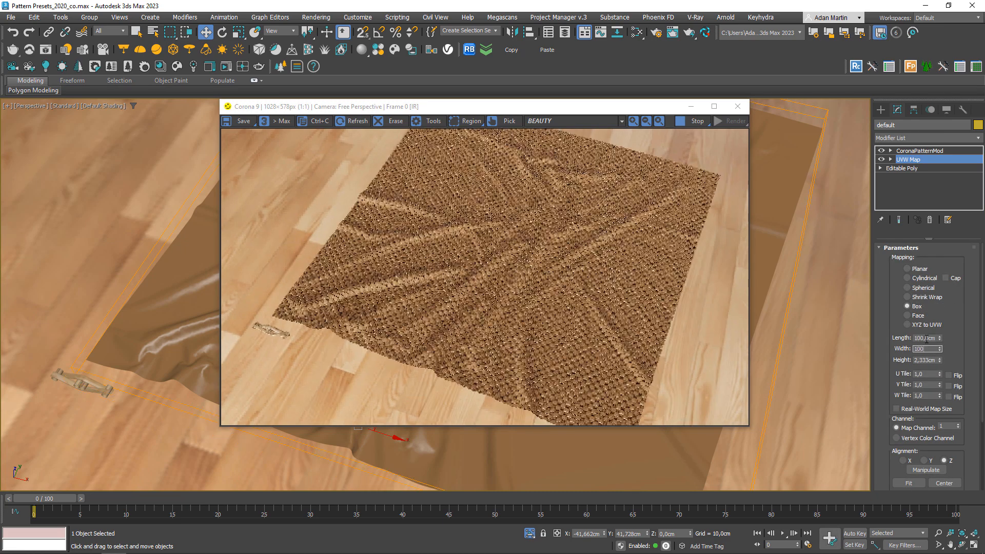
key(Tab)
text(100)
key(Return)
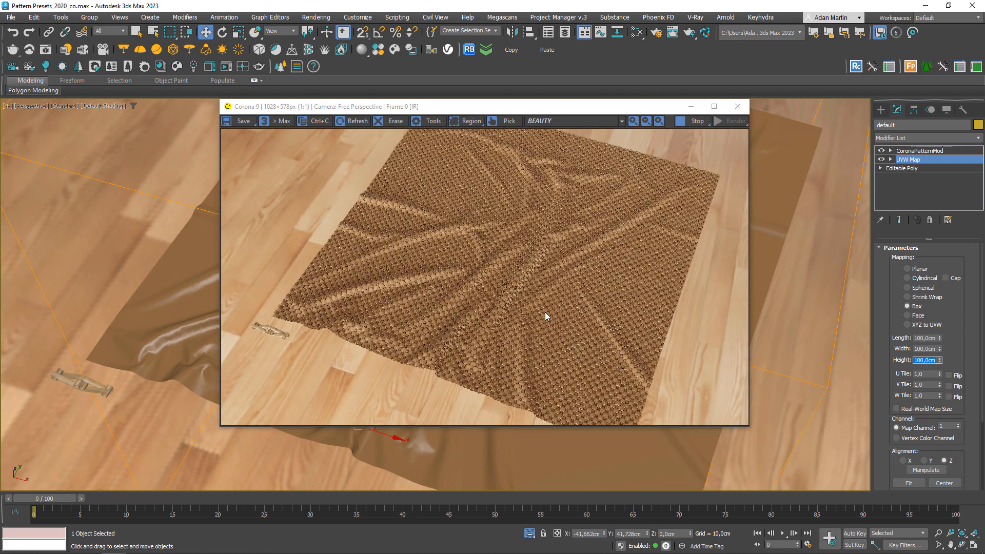
Examine the rendered wicker pattern up close along the cloth's folds for mapping seams.
scroll(527, 296, up, 1)
drag(591, 99, 595, 88)
drag(513, 95, 902, 122)
alt+middle_drag(389, 343, 470, 312)
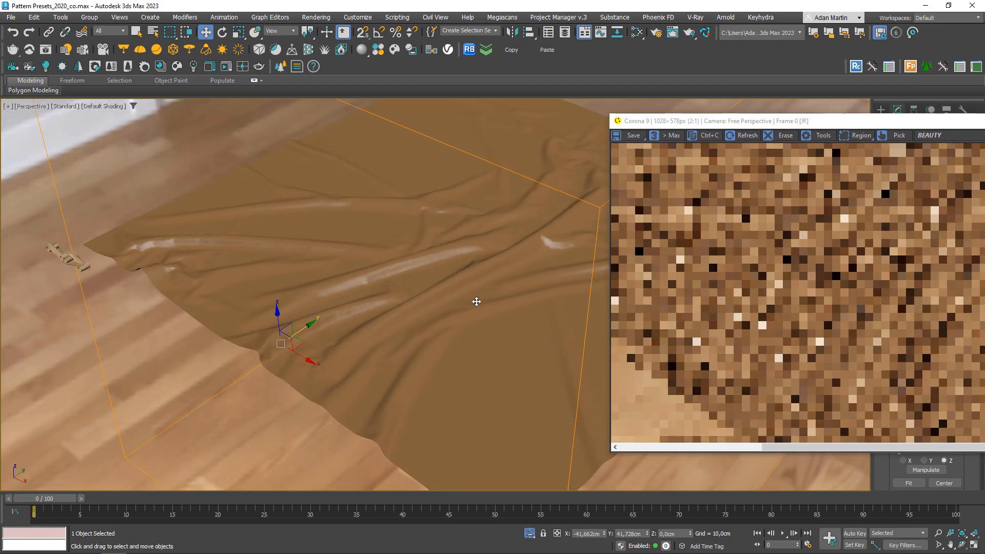
scroll(478, 301, up, 5)
drag(859, 120, 540, 74)
scroll(513, 175, down, 1)
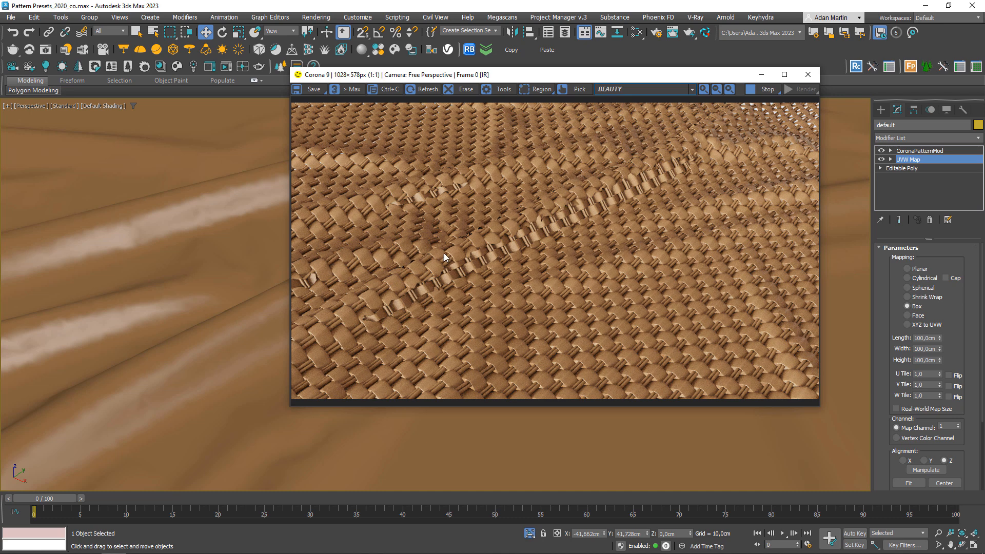
Disable the UVW Map modifier, then add an Unwrap UVW modifier below it and check the cloth's UV layout.
click(881, 159)
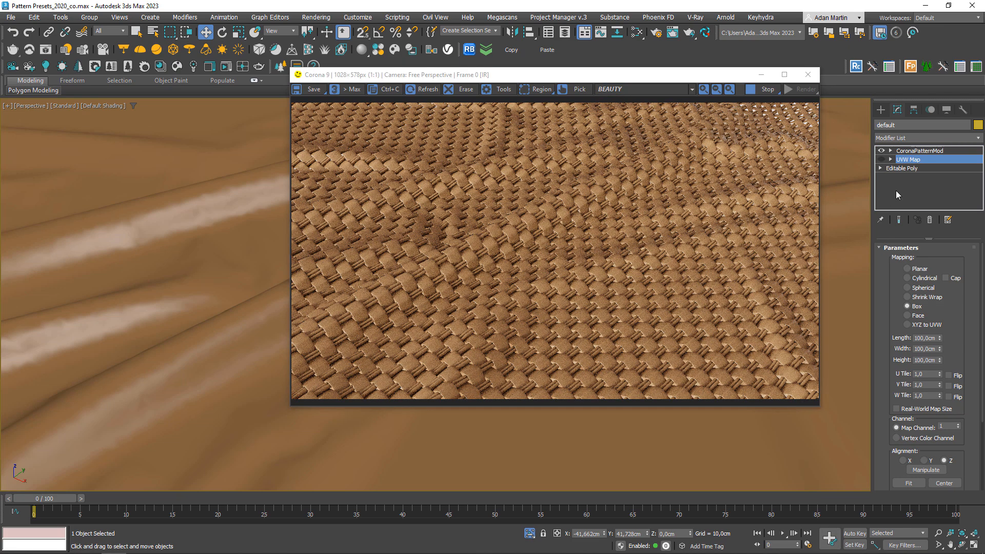
click(922, 137)
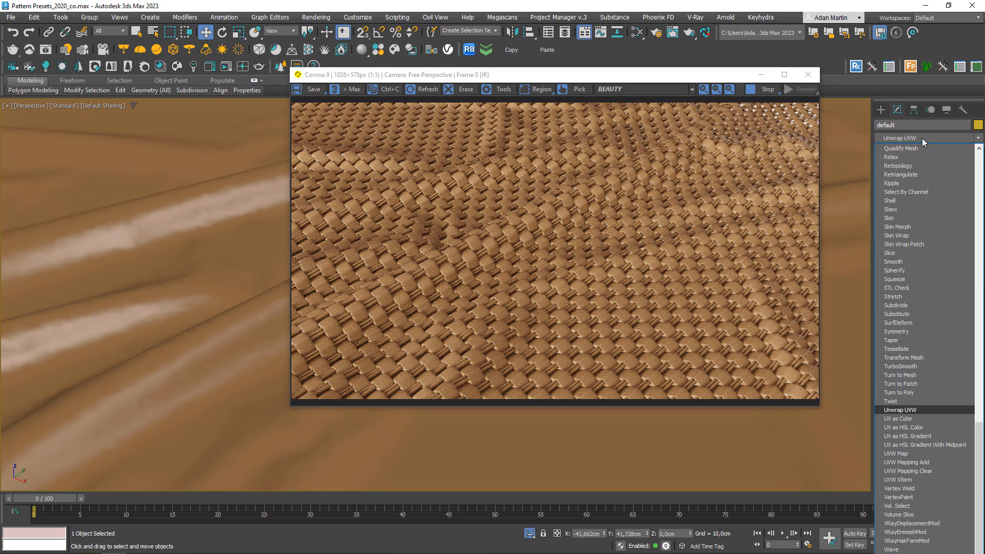
key(Return)
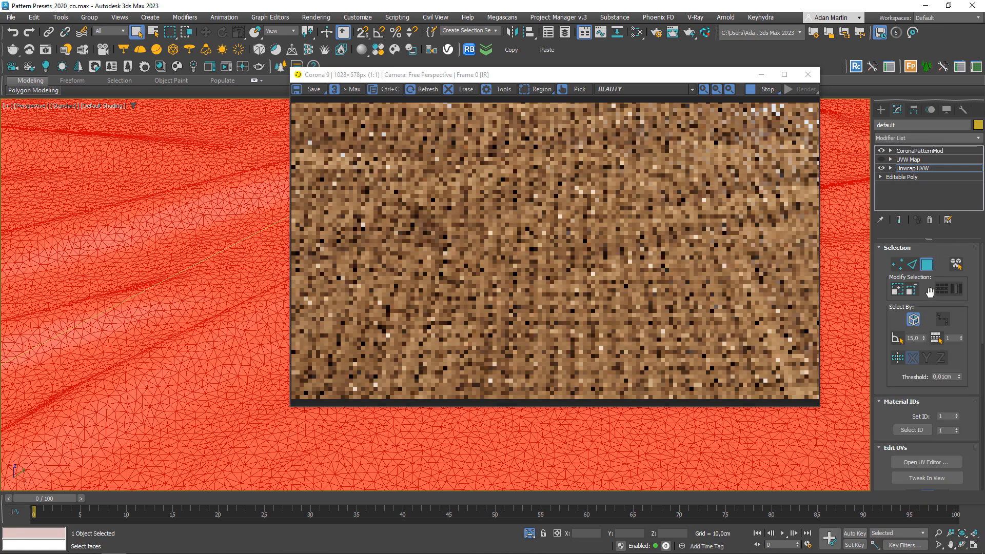
click(931, 462)
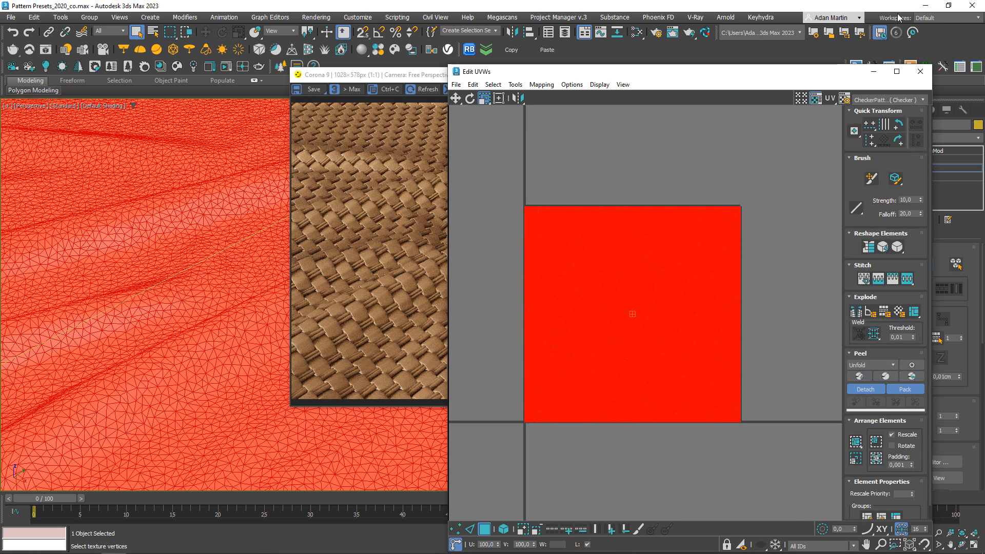
click(920, 71)
Delete the disabled UVW Map modifier from the cloth's modifier stack.
click(915, 159)
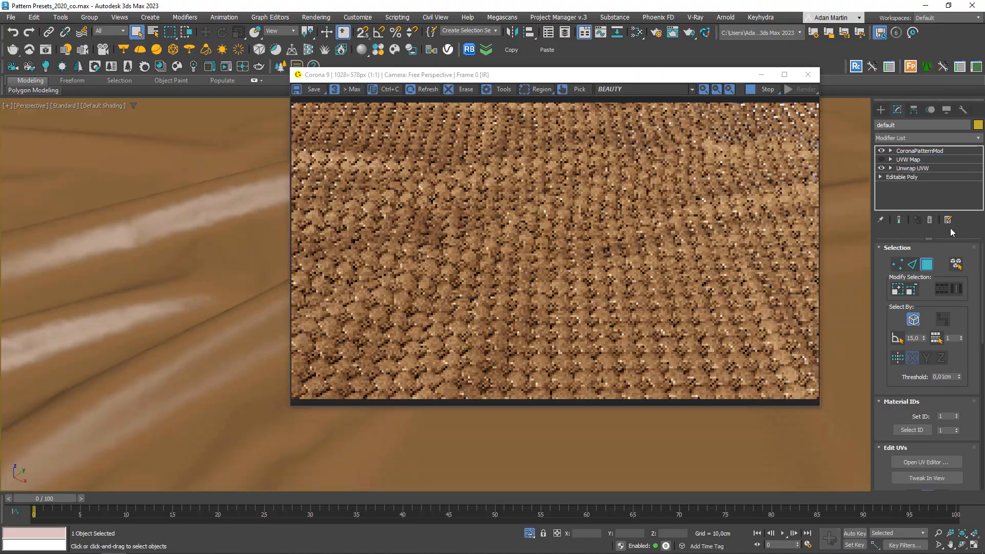
click(929, 220)
alt+middle_drag(221, 355, 379, 308)
scroll(220, 365, down, 6)
scroll(72, 379, up, 3)
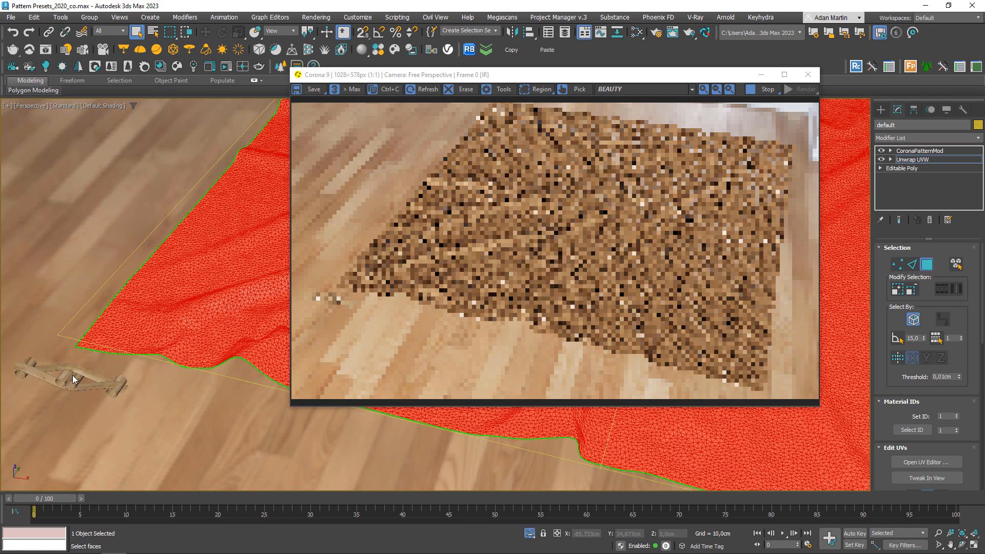
scroll(73, 379, up, 5)
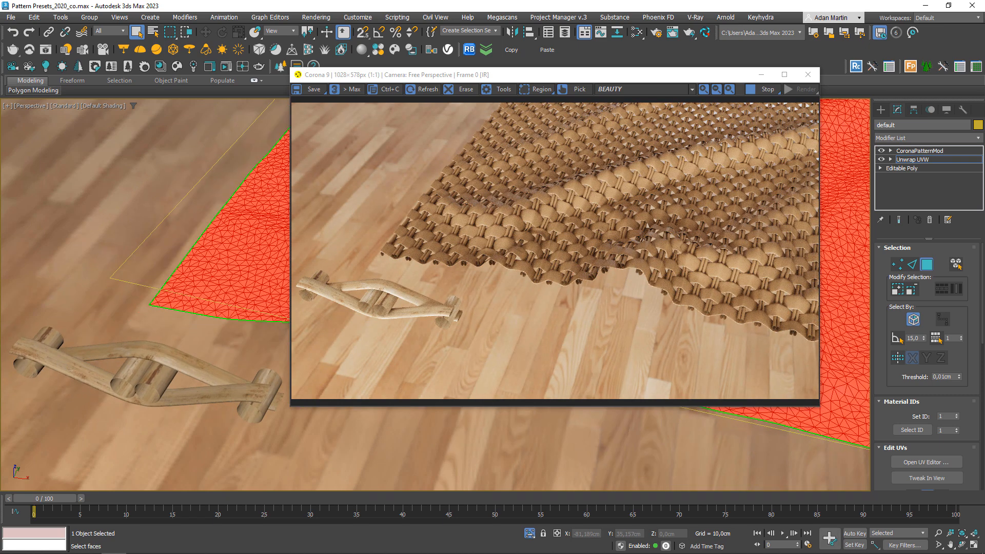
Set the CoronaPatternMod tiling on the cloth to 25 in U and 100 in V.
click(936, 151)
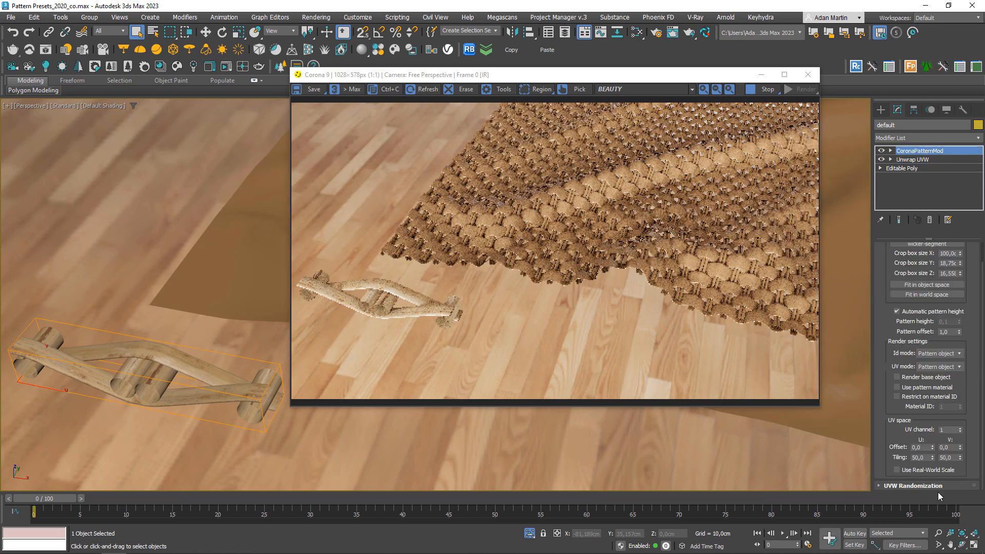
drag(954, 457, 906, 452)
text(100)
key(Return)
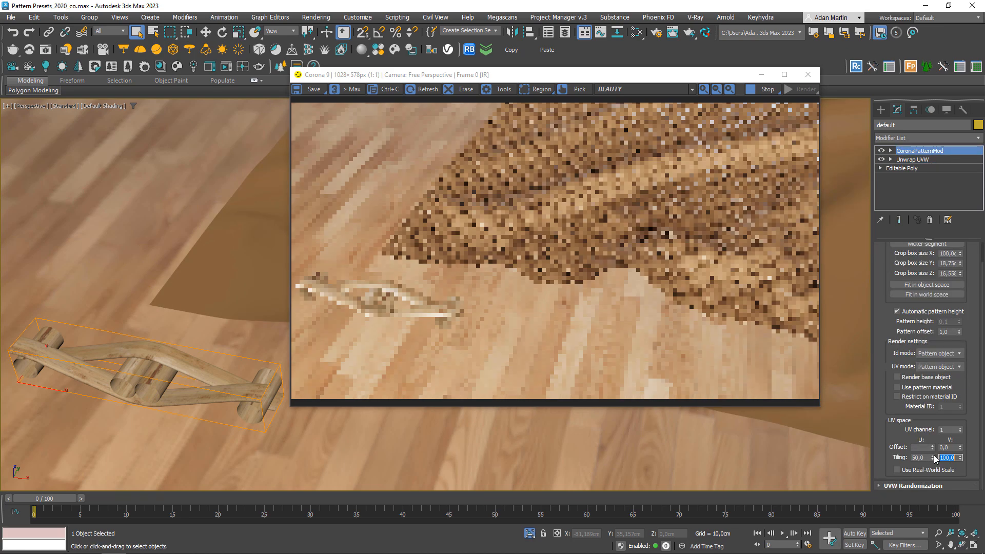
double_click(918, 457)
text(25)
key(Return)
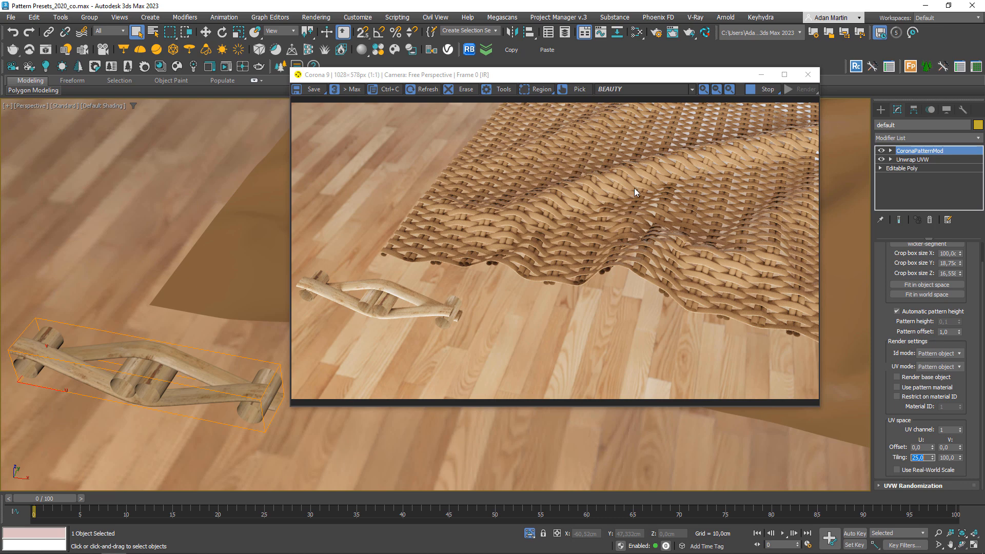
Examine the retiled wicker weave across the whole cloth from a lower angle in an enlarged render window.
middle_drag(281, 285, 92, 294)
scroll(108, 340, down, 8)
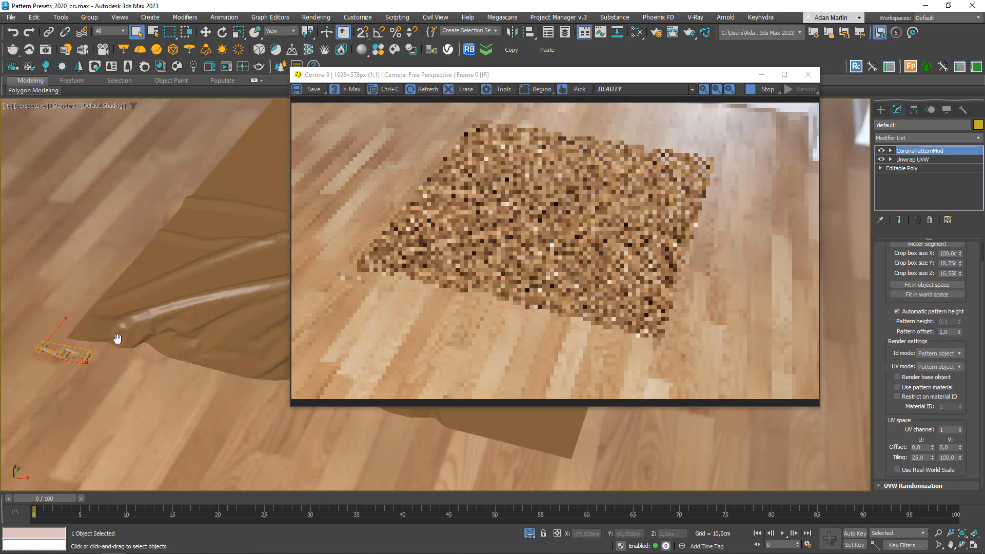
middle_drag(117, 336, 103, 335)
alt+middle_drag(78, 374, 159, 322)
scroll(176, 309, up, 8)
scroll(177, 306, down, 8)
scroll(161, 321, up, 4)
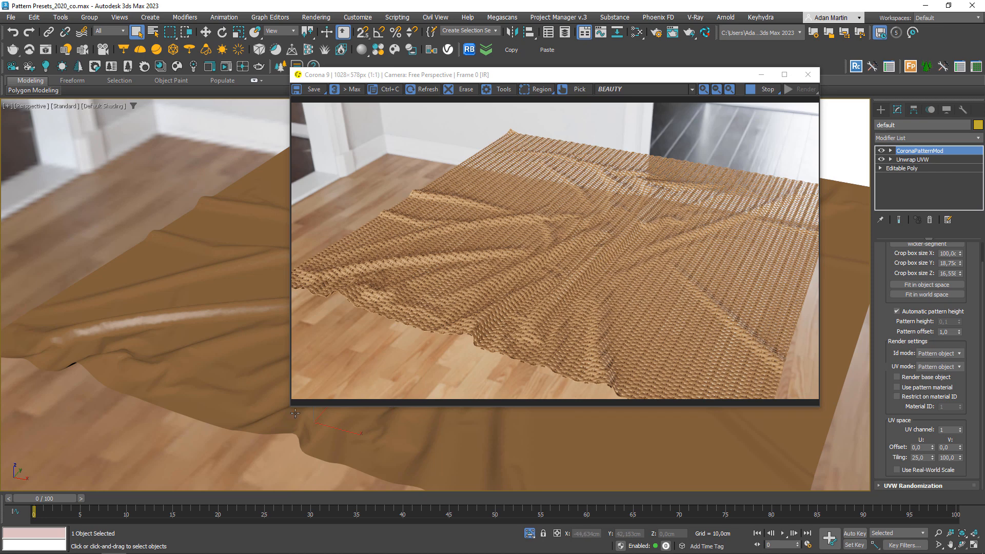
drag(290, 406, 188, 453)
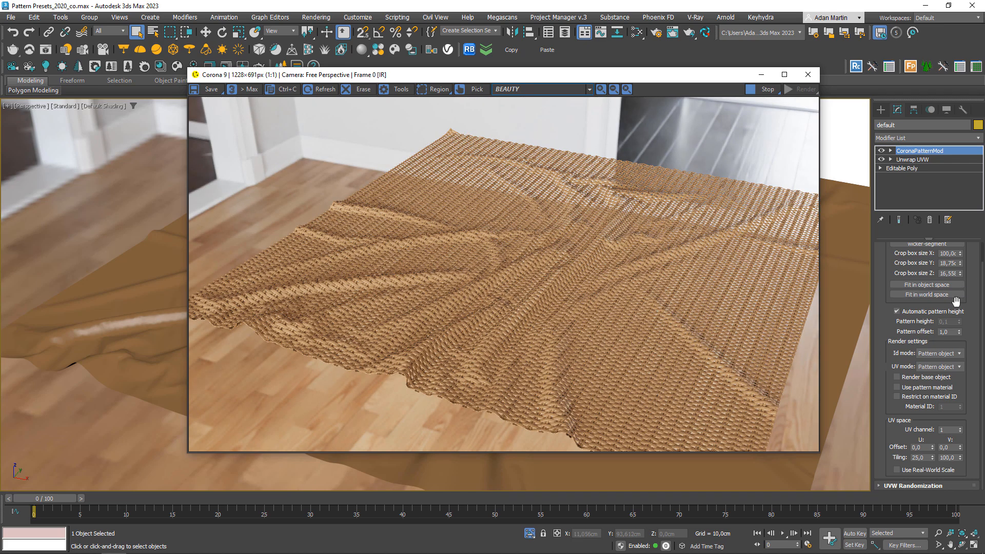
Try a manual pattern height of 0,5 with automatic height off, and turn Automatic pattern height back on.
click(916, 312)
click(917, 313)
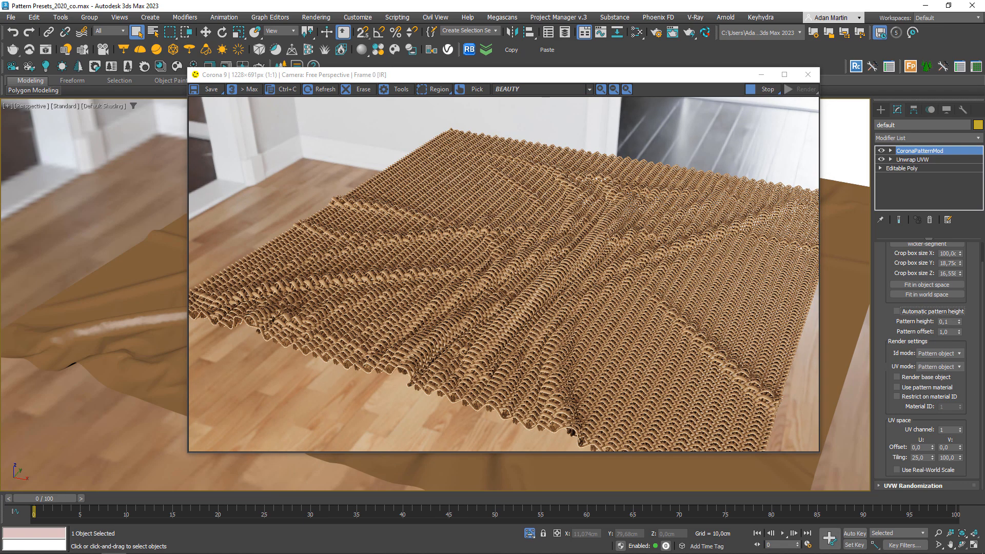
drag(952, 322, 883, 319)
text(0,5)
key(Return)
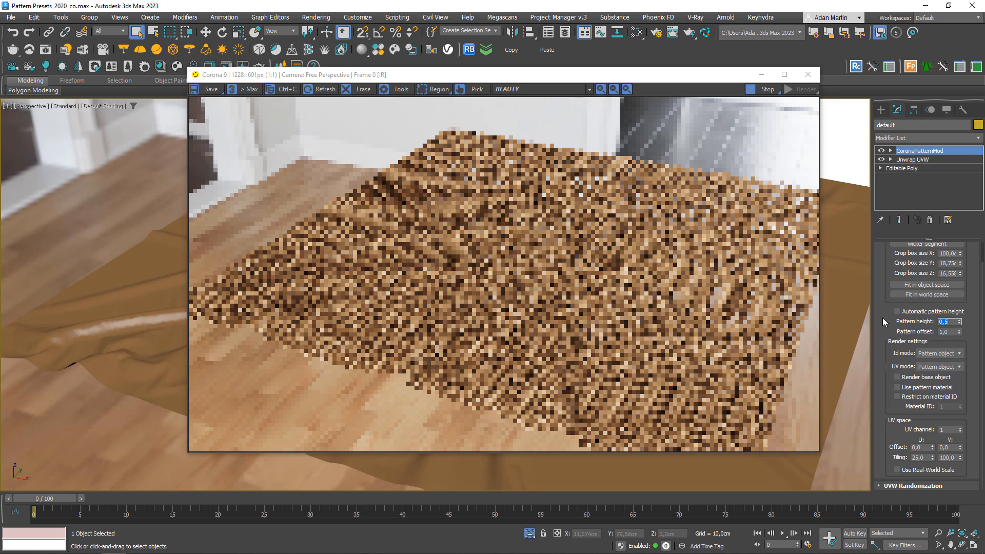
click(914, 312)
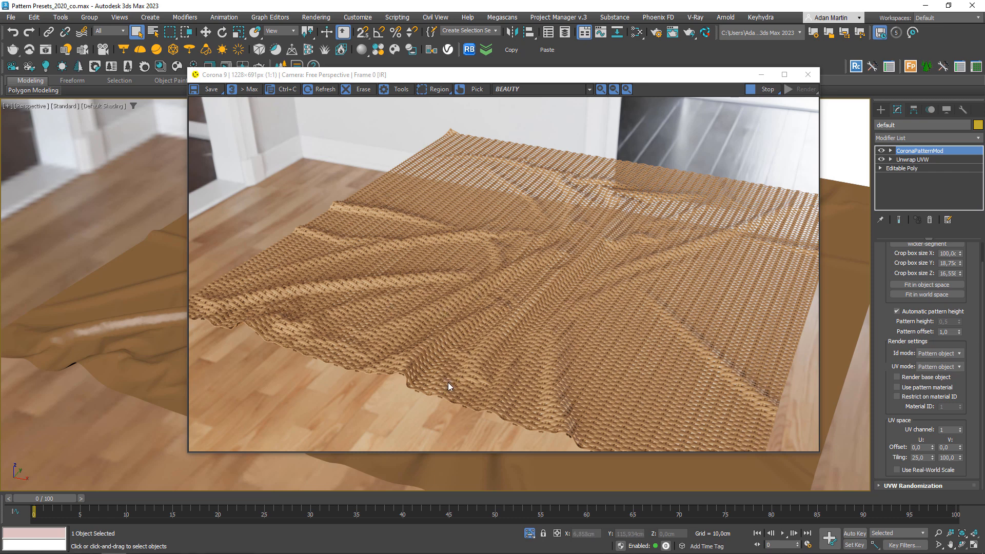
Try rendering the base object beneath the wicker pattern, and turn Use pattern material back on.
click(941, 355)
click(942, 361)
click(927, 378)
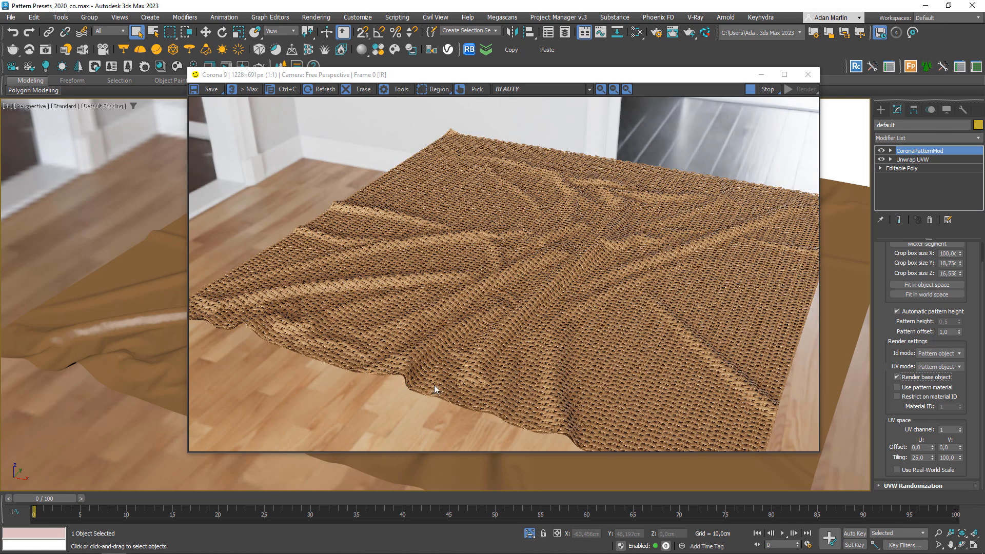
click(918, 377)
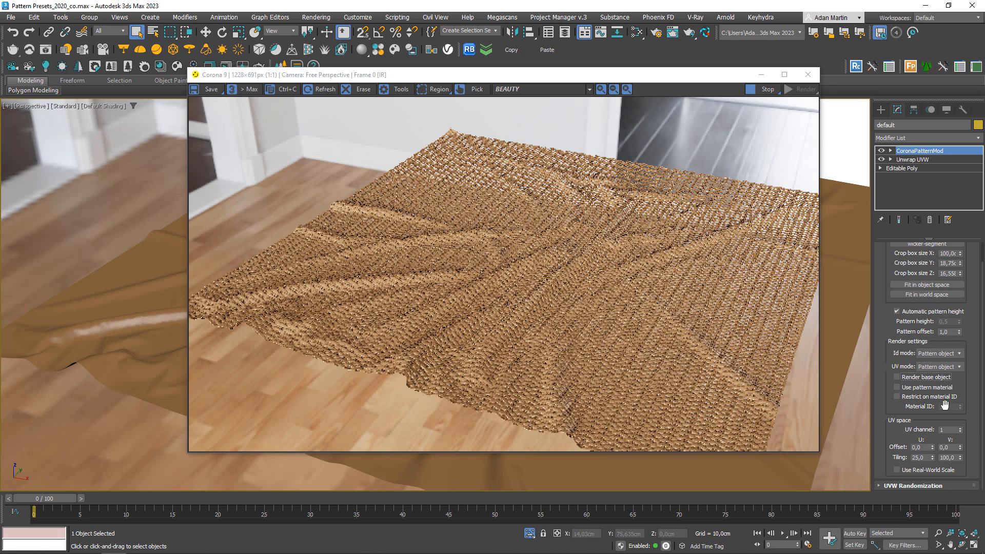
click(918, 387)
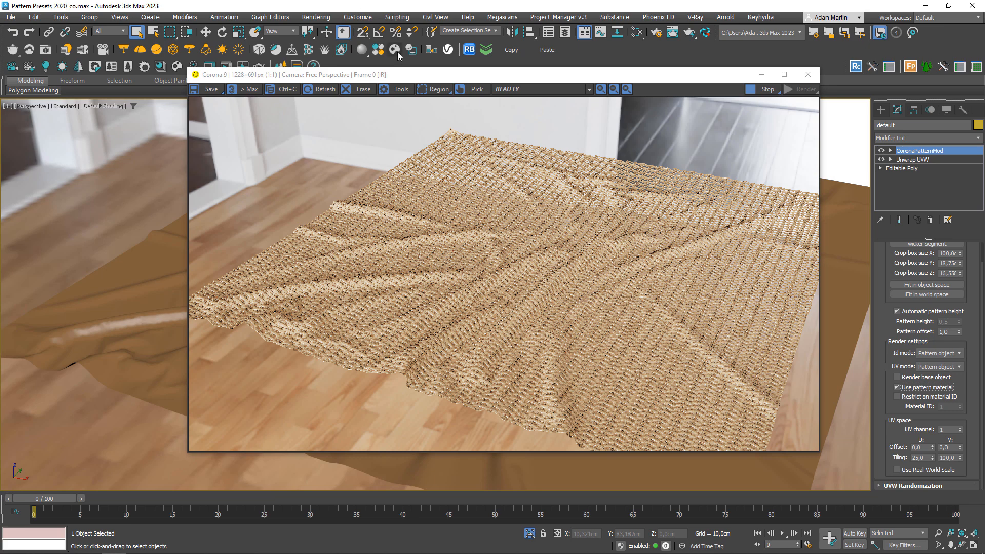
Inspect the wicker weave near the cloth's front edge, and try restricting the pattern to material ID 1.
drag(424, 77, 476, 61)
middle_drag(130, 311, 197, 358)
scroll(196, 359, up, 1)
scroll(196, 360, up, 1)
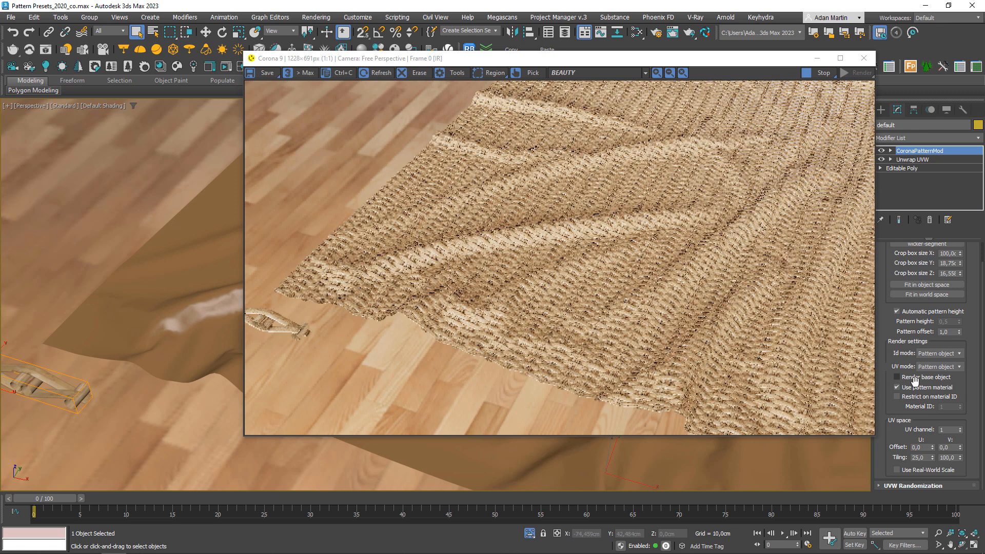
scroll(521, 338, up, 2)
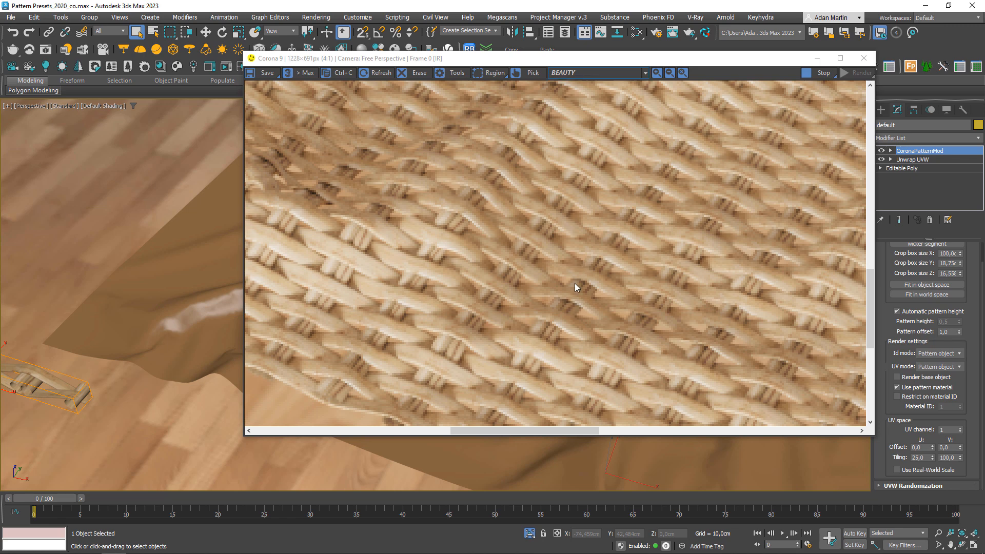
scroll(582, 261, down, 1)
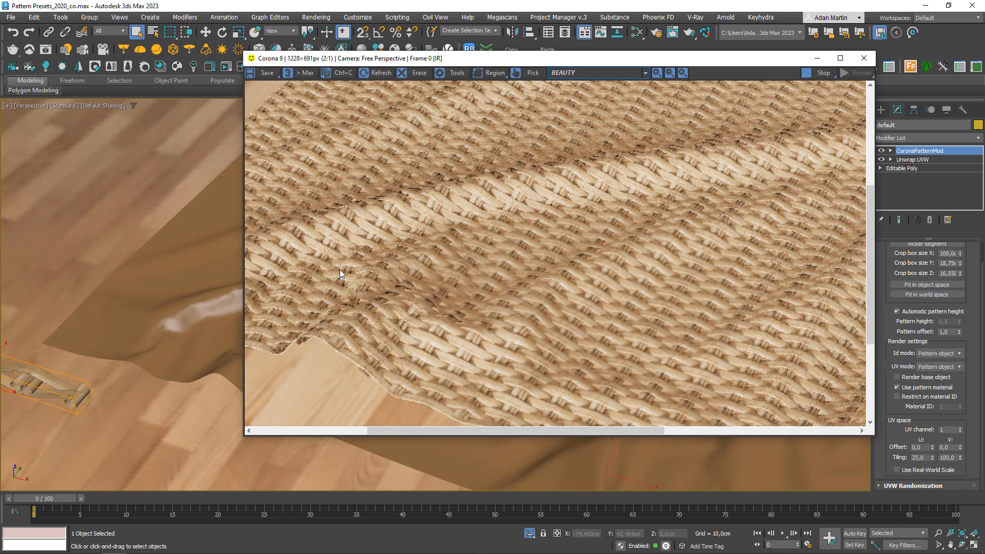
click(897, 396)
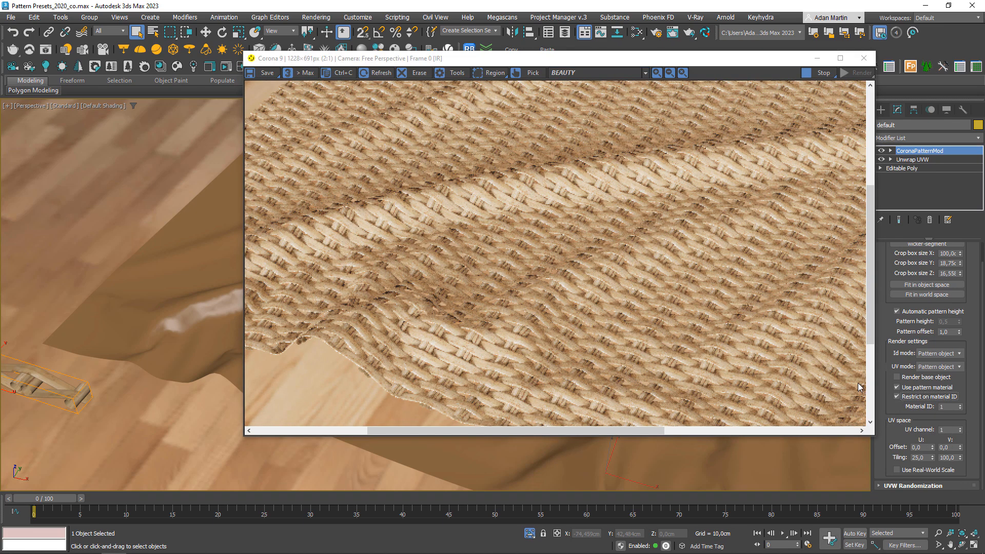
drag(949, 406, 912, 400)
Select a rectangular patch of Editable Poly polygons at the cloth's near corner and assign them material ID 2.
scroll(177, 274, down, 5)
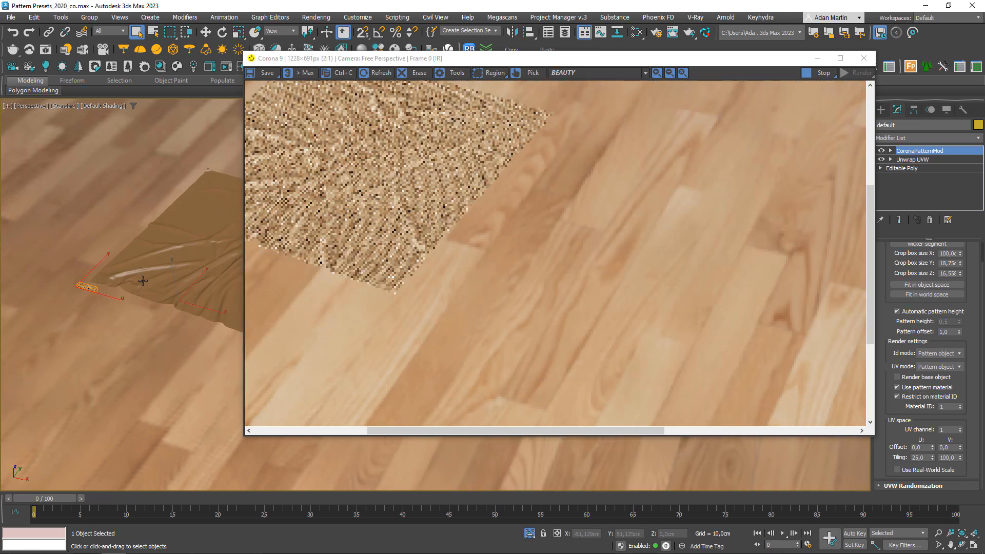
middle_drag(180, 274, 114, 318)
drag(800, 58, 765, 54)
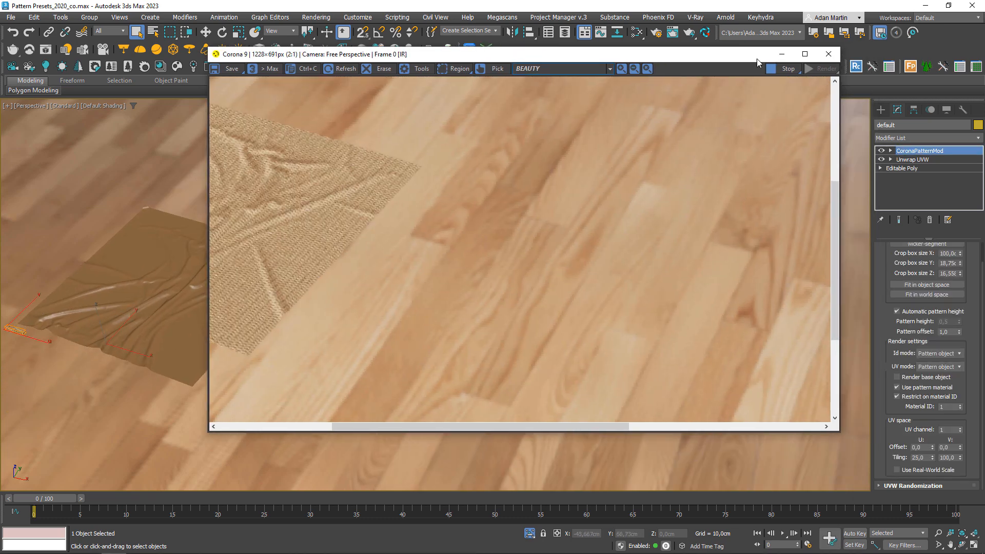
click(901, 168)
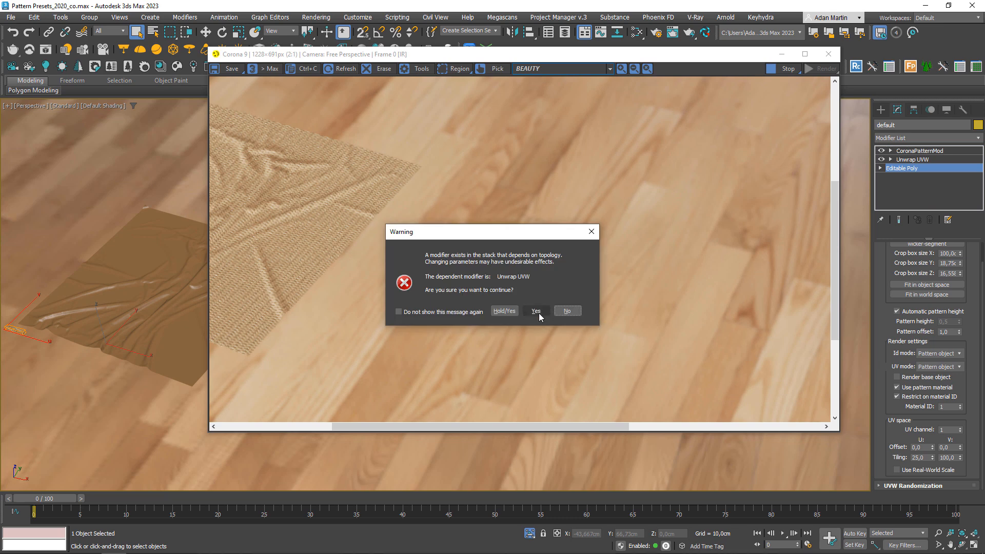
click(539, 313)
click(937, 260)
middle_drag(102, 394, 62, 403)
drag(73, 410, 192, 333)
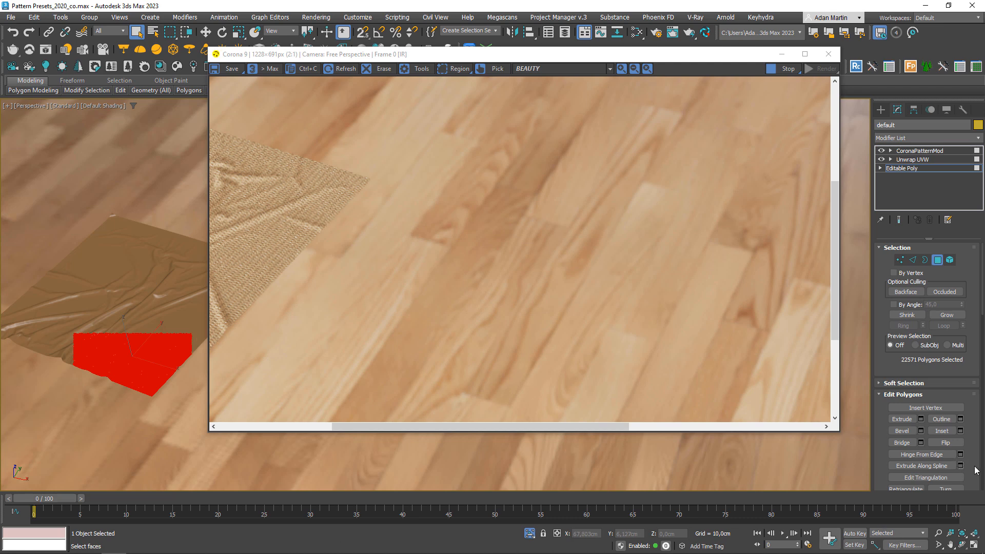
scroll(945, 463, down, 4)
scroll(945, 463, down, 4)
click(942, 437)
text(2)
key(Return)
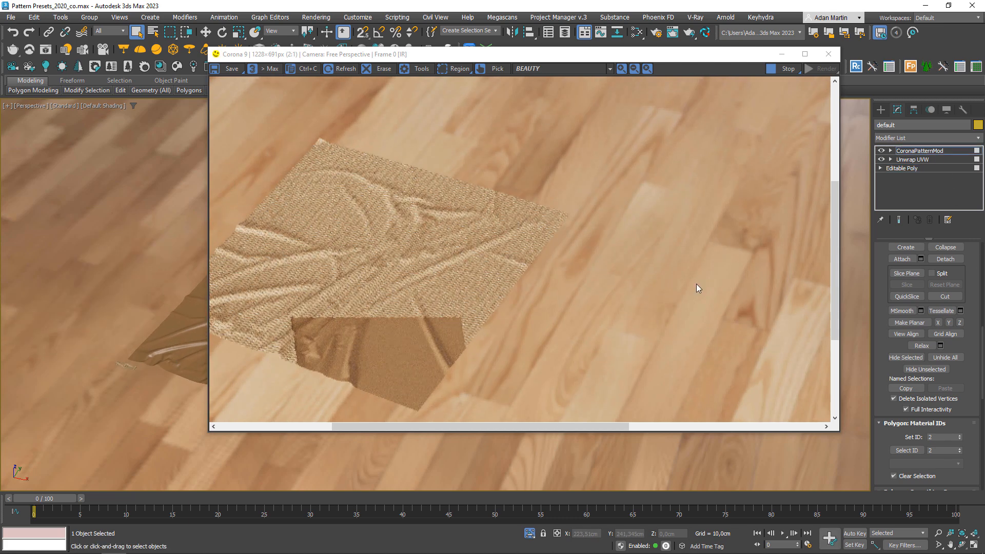
Try restricting CoronaPatternMod to material ID 2, and turn Restrict on material ID back off.
click(918, 150)
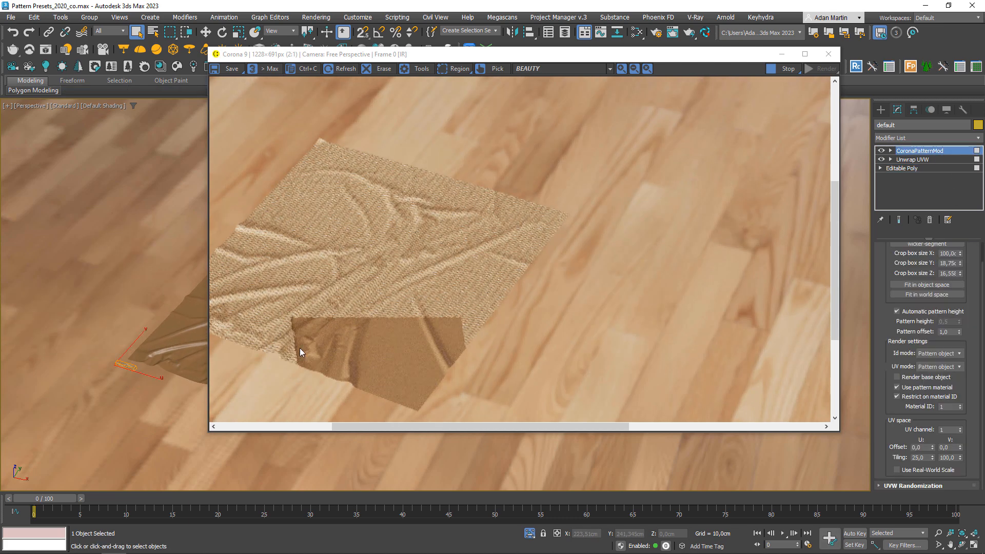
scroll(151, 357, up, 6)
middle_drag(157, 372, 67, 299)
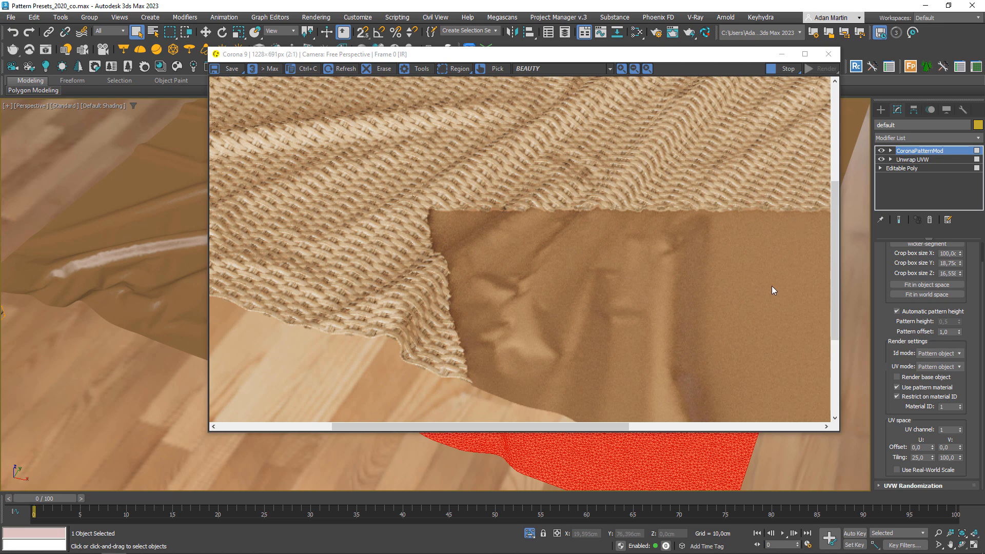
click(960, 405)
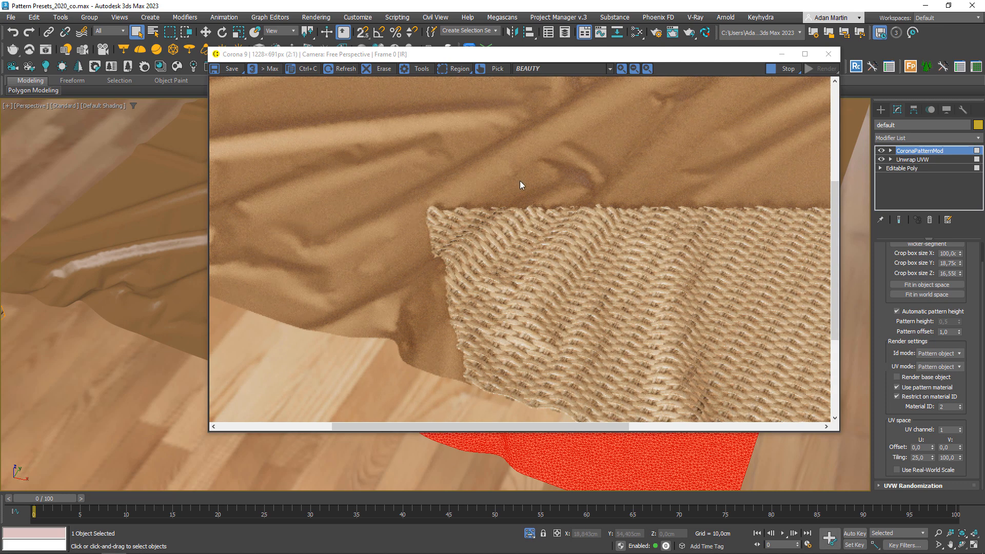
click(917, 397)
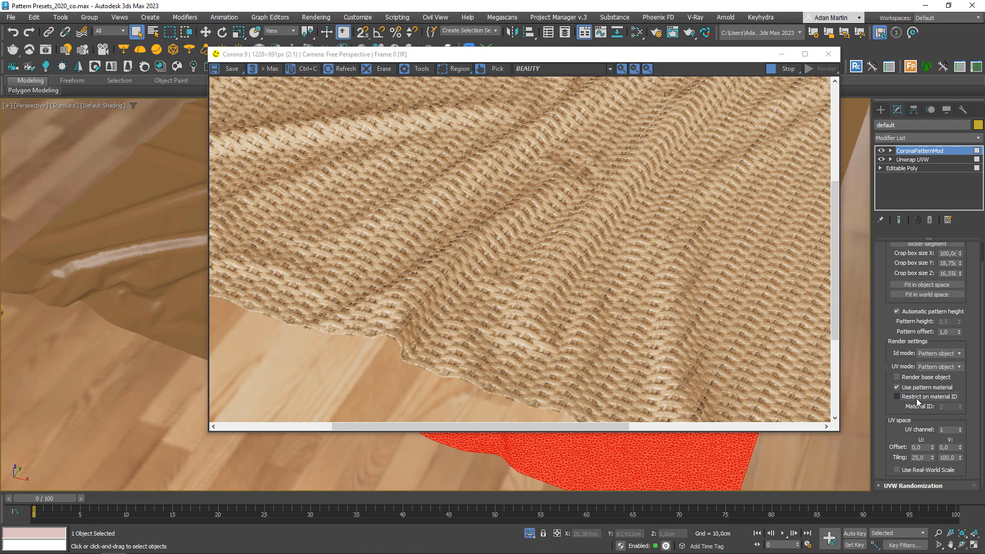
Try a V offset of 1 in the pattern's UV space, and return it to 0.
click(947, 430)
key(Tab)
key(Tab)
text(1)
key(Return)
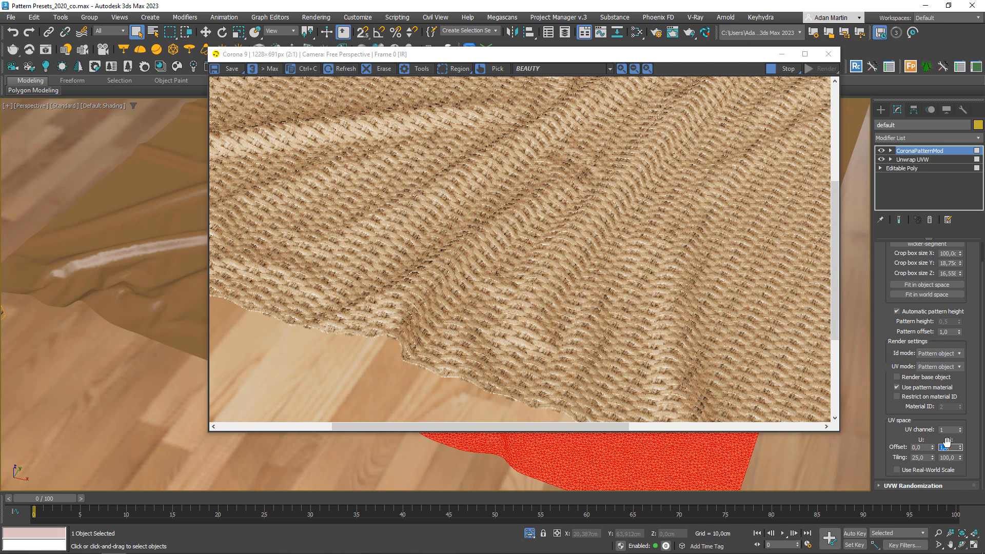
text(0)
key(Return)
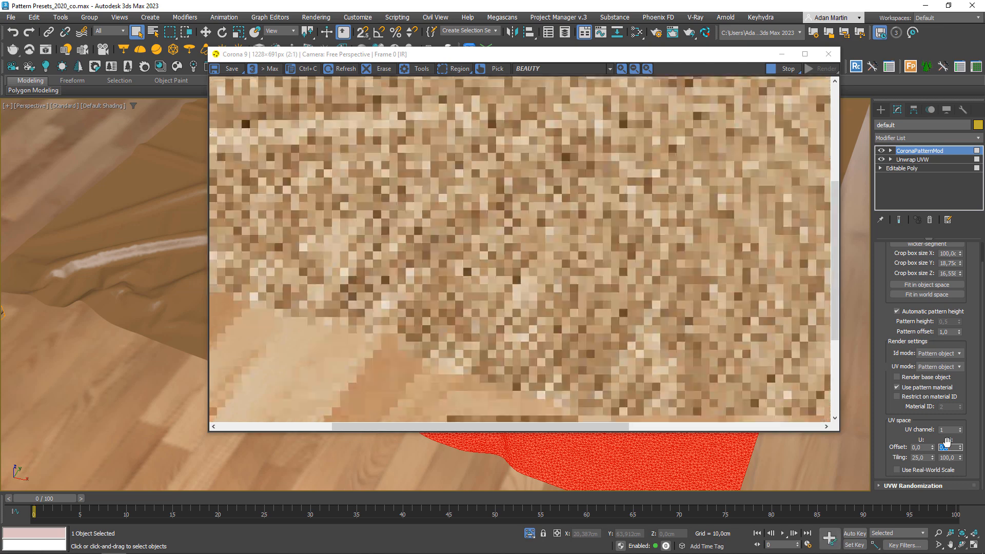
Try Base object as the pattern's Id mode, and switch it back to Pattern object.
drag(971, 335, 973, 470)
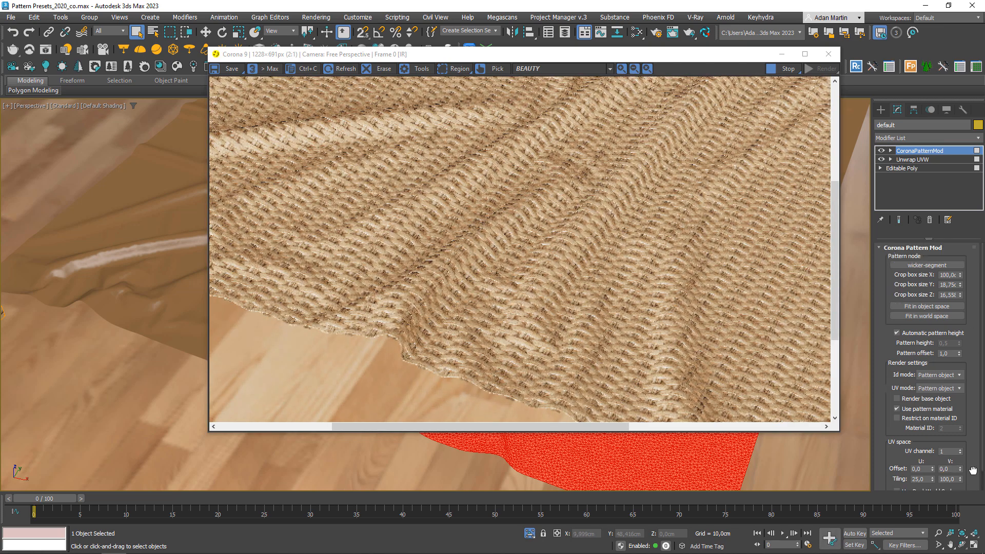
click(938, 374)
click(931, 391)
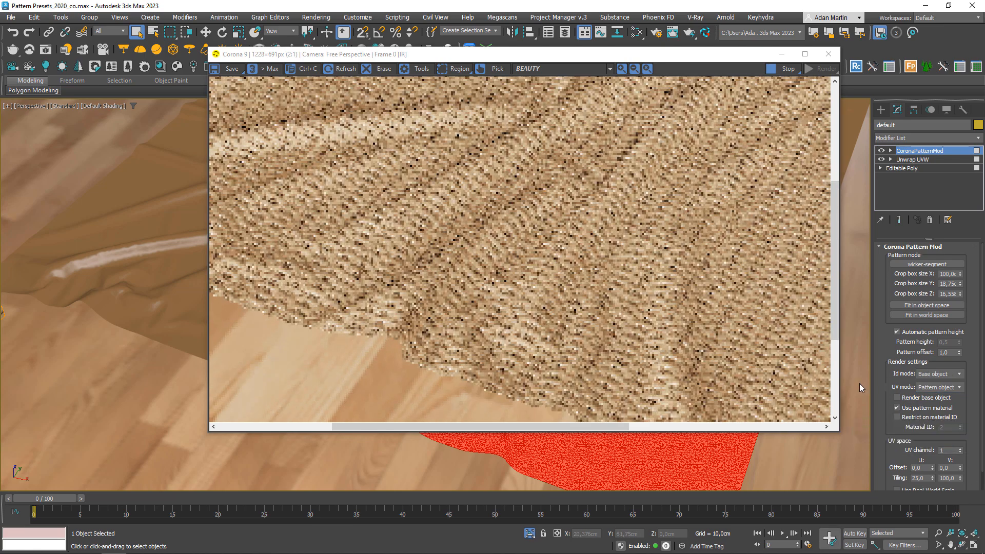
click(929, 383)
Set the pattern's UV mode to Base object, and compare the cloth with Use pattern material off and on.
click(928, 388)
click(932, 403)
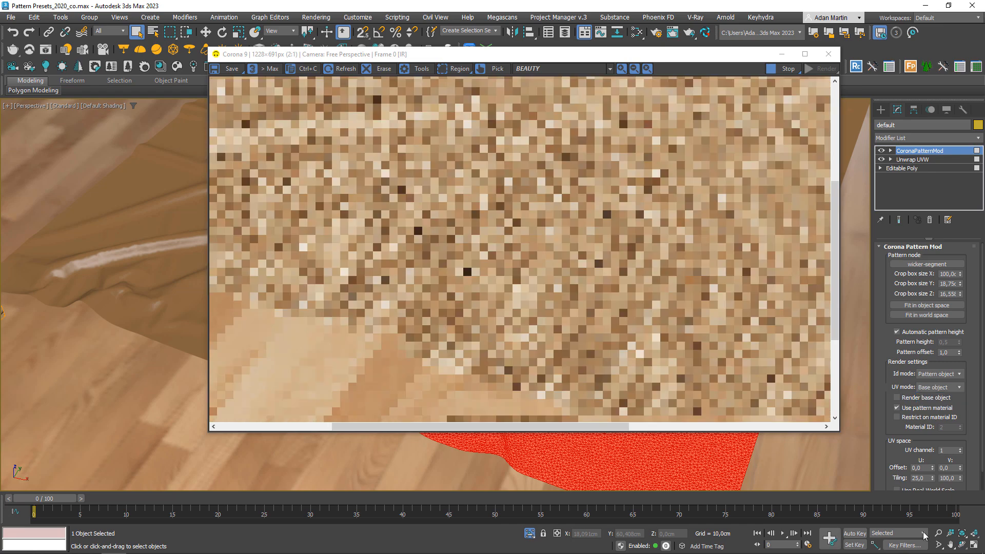
scroll(617, 280, down, 1)
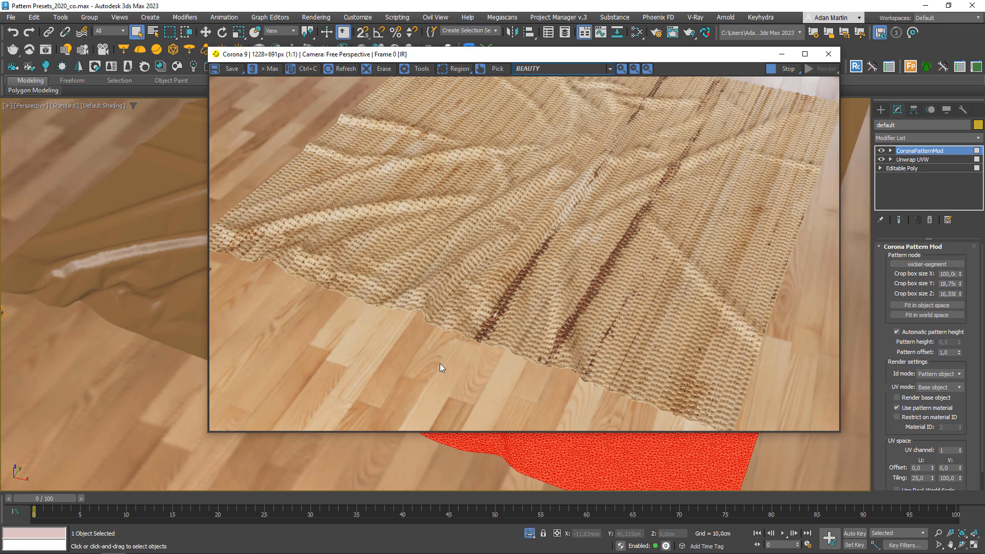
click(905, 409)
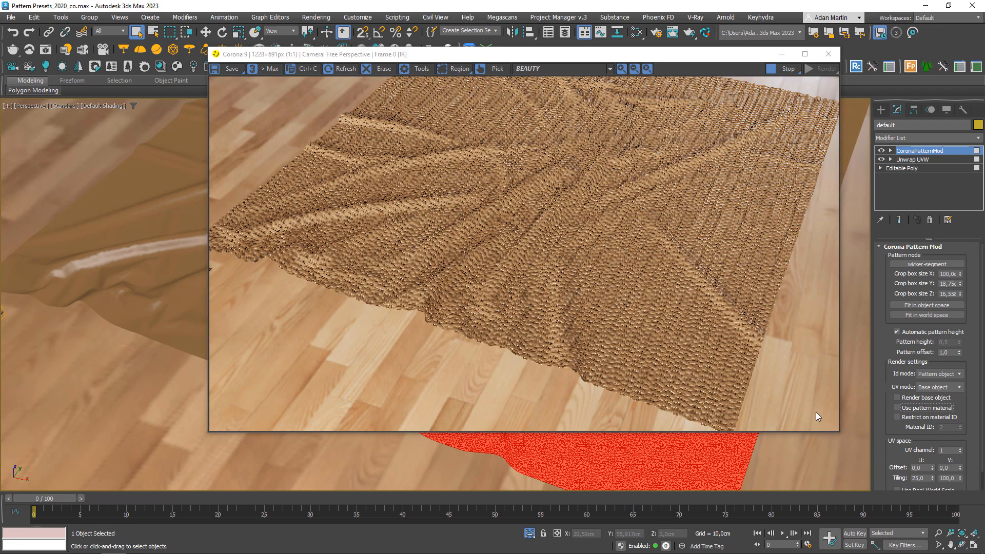
click(896, 408)
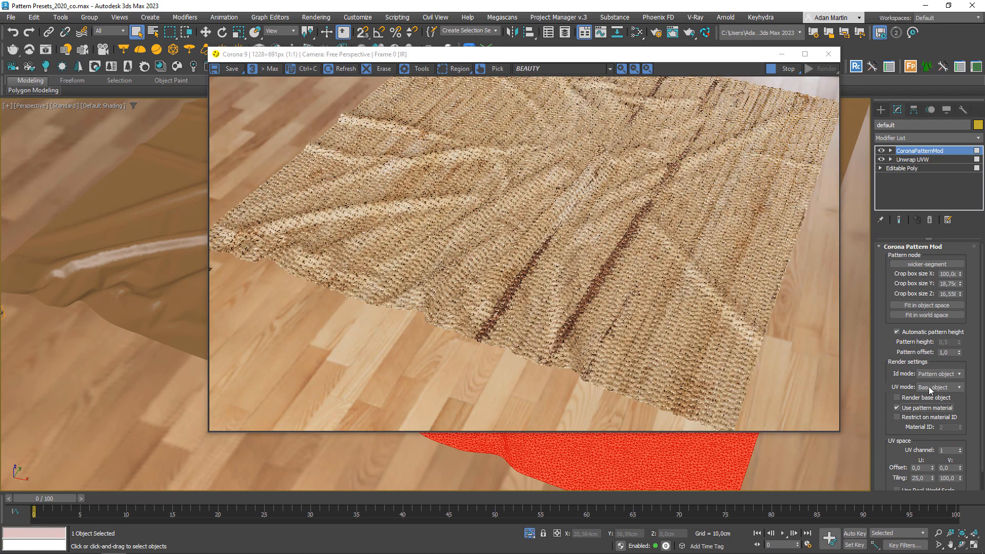
click(937, 387)
click(935, 402)
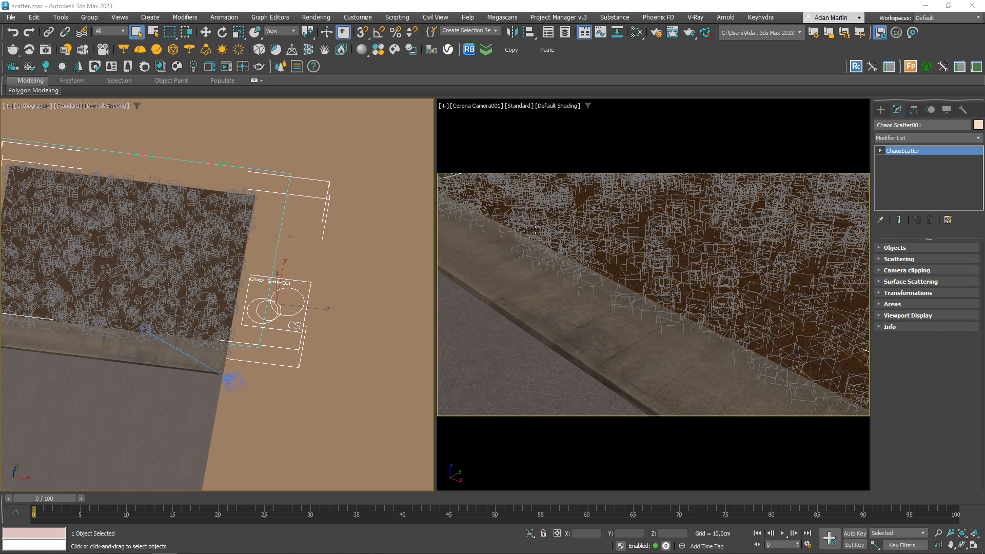
Start an interactive render of the grass scatter scene from Corona Camera001, and hide the render window's tools pane.
scroll(237, 235, up, 6)
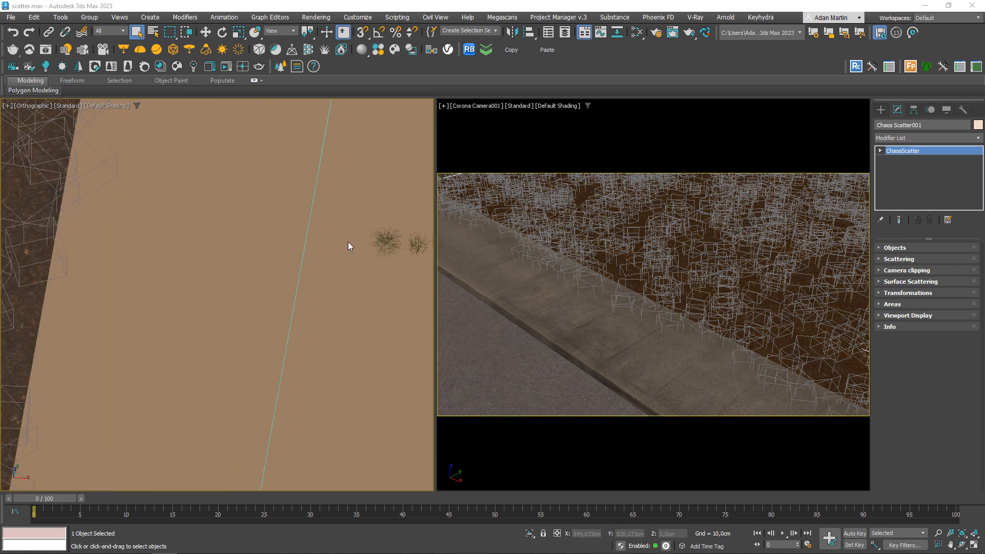
middle_drag(348, 246, 210, 226)
scroll(246, 271, down, 6)
scroll(246, 271, down, 3)
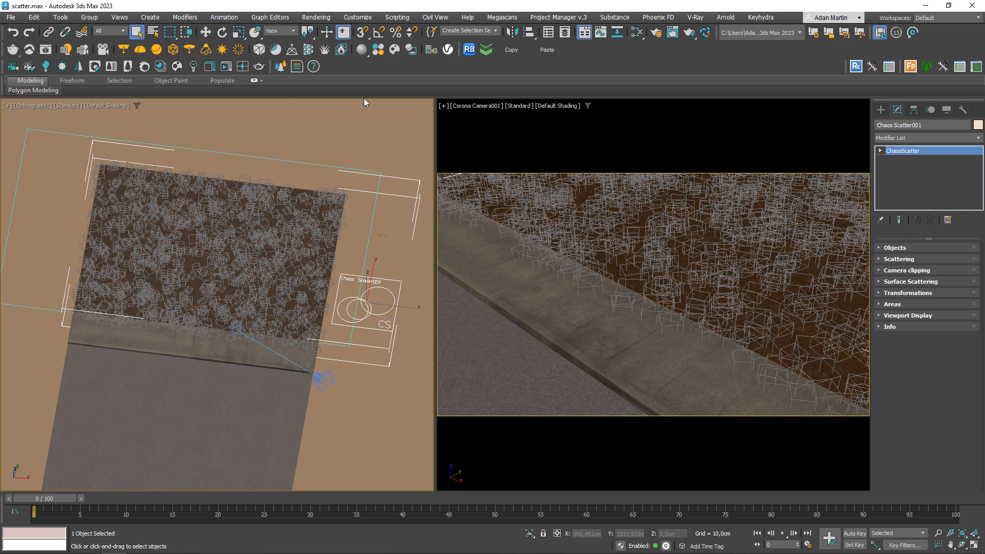
click(276, 68)
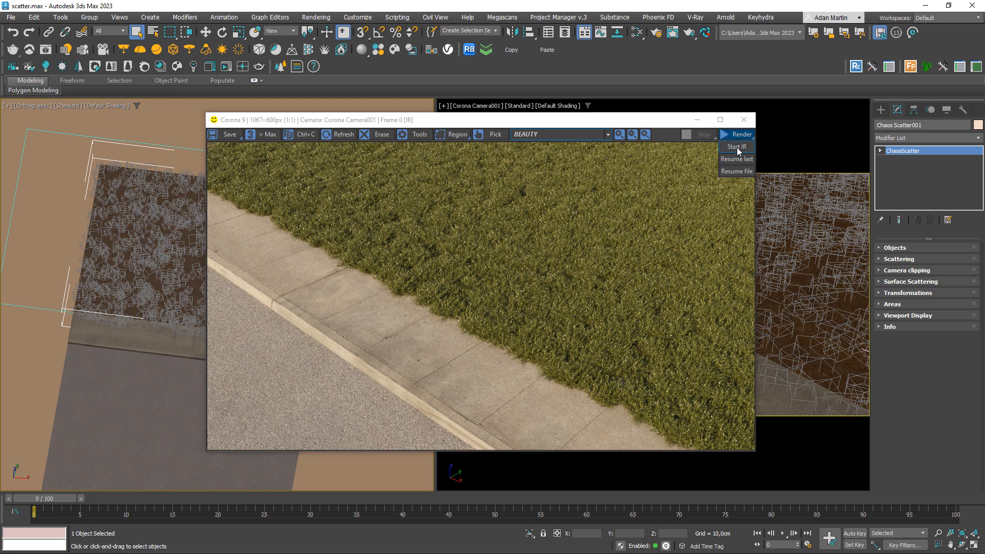
drag(594, 117, 602, 114)
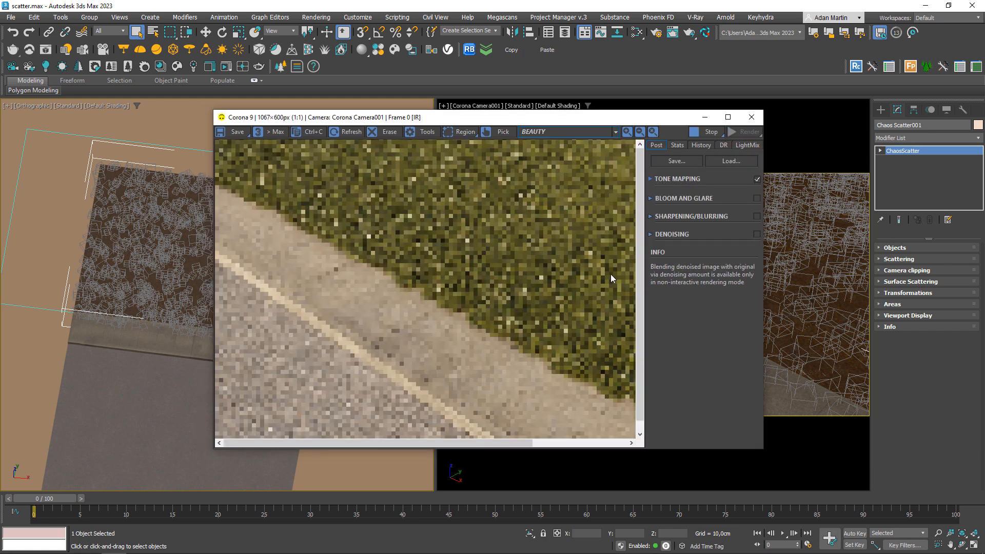
click(416, 133)
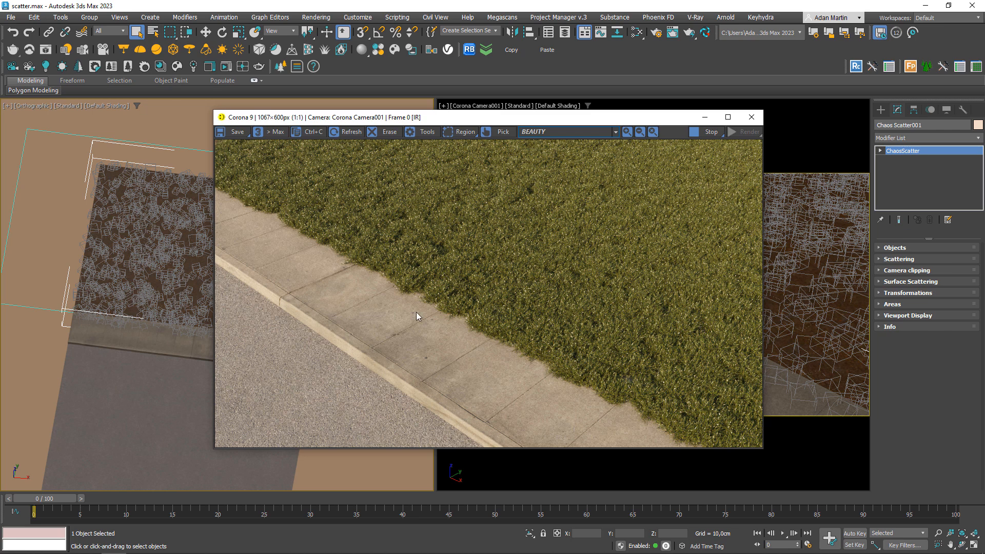
Add the rectangle spline surrounding the grass to the Spline includes in the Areas settings of Corona's Chaos Scatter.
drag(605, 119, 582, 176)
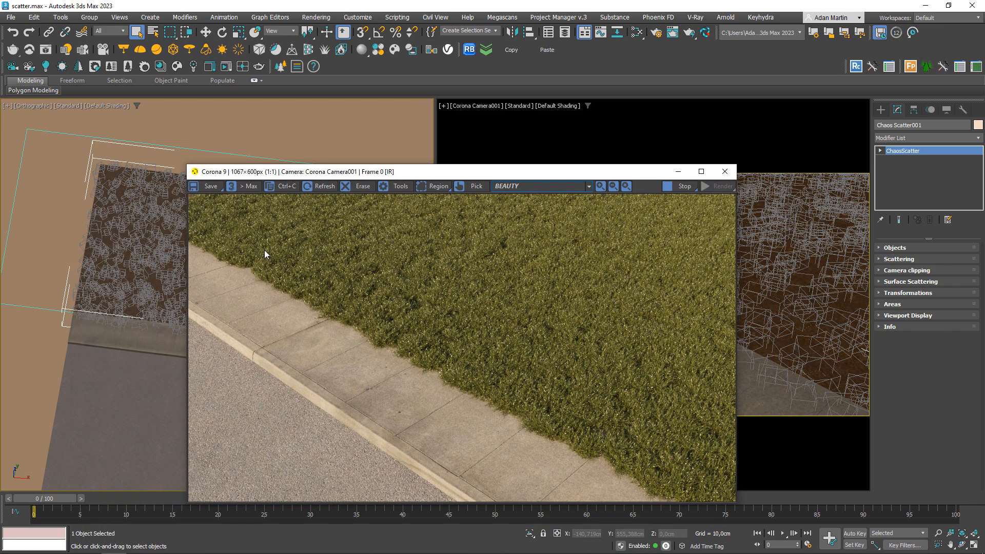
drag(353, 174, 416, 441)
scroll(380, 285, down, 2)
middle_drag(380, 286, 262, 329)
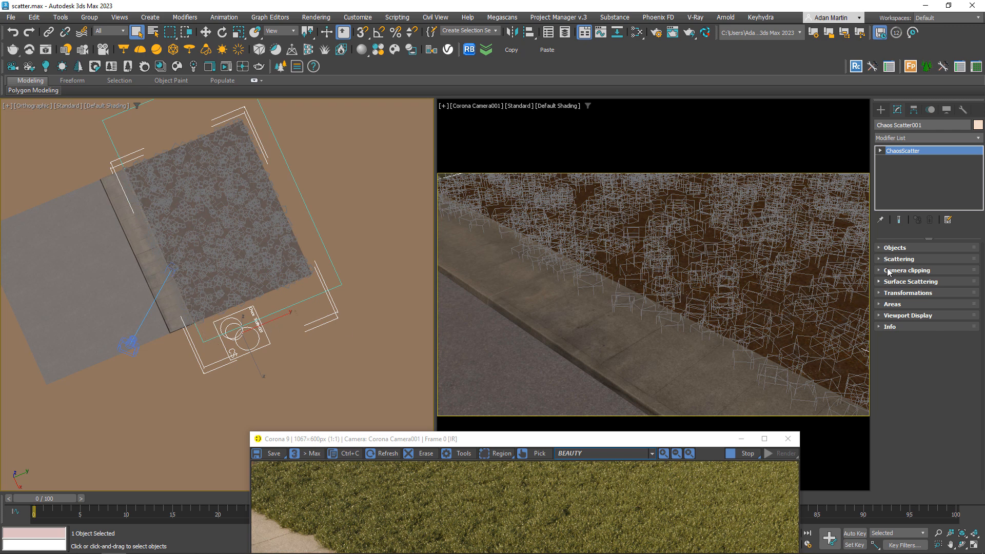
click(893, 304)
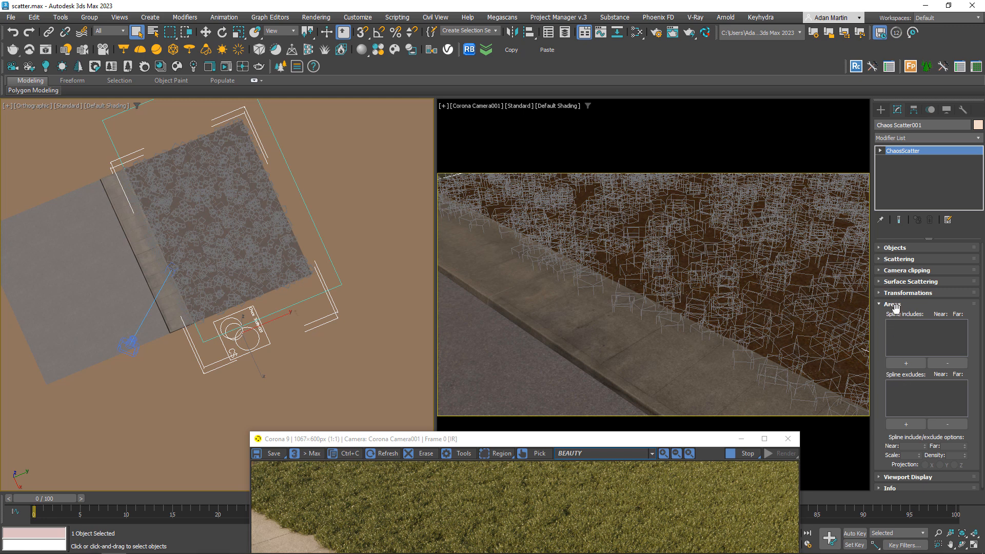
click(906, 363)
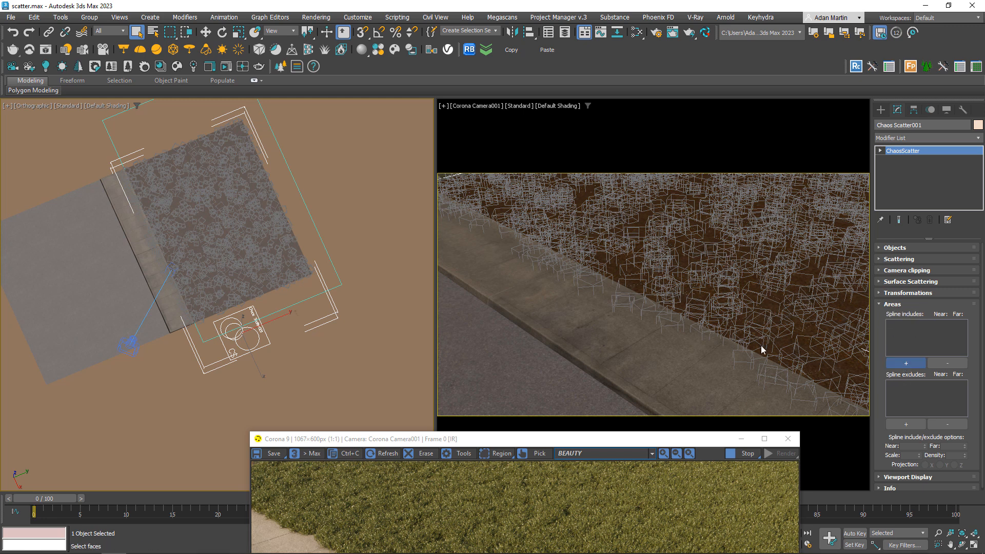
click(301, 300)
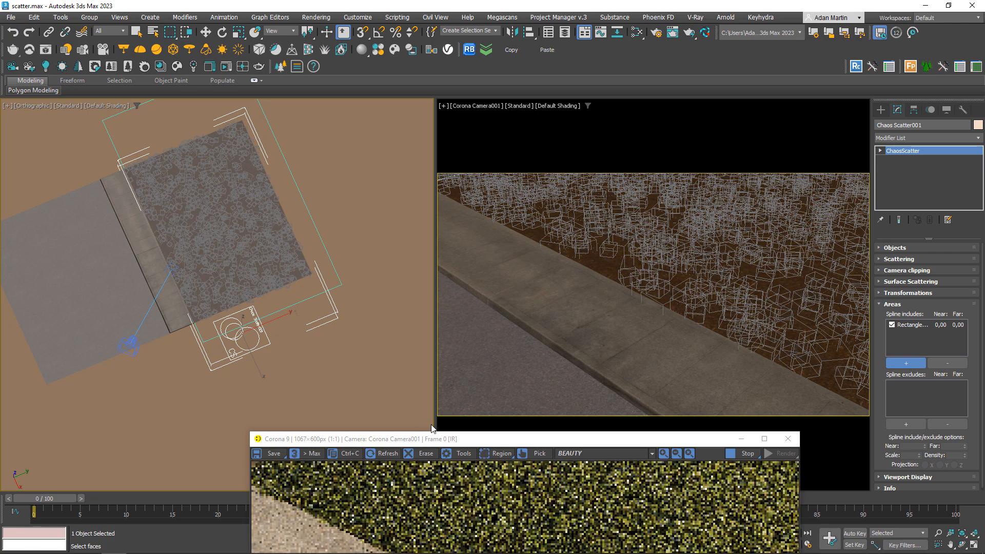
Examine the grass edge along the sidewalk up close and at full view in the render.
drag(547, 441, 543, 169)
scroll(530, 380, up, 1)
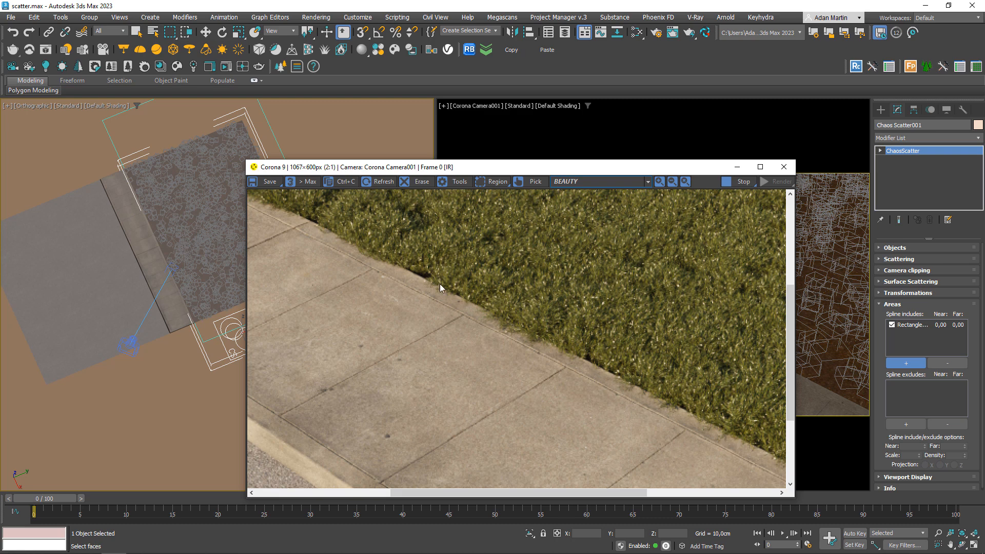
scroll(523, 334, down, 1)
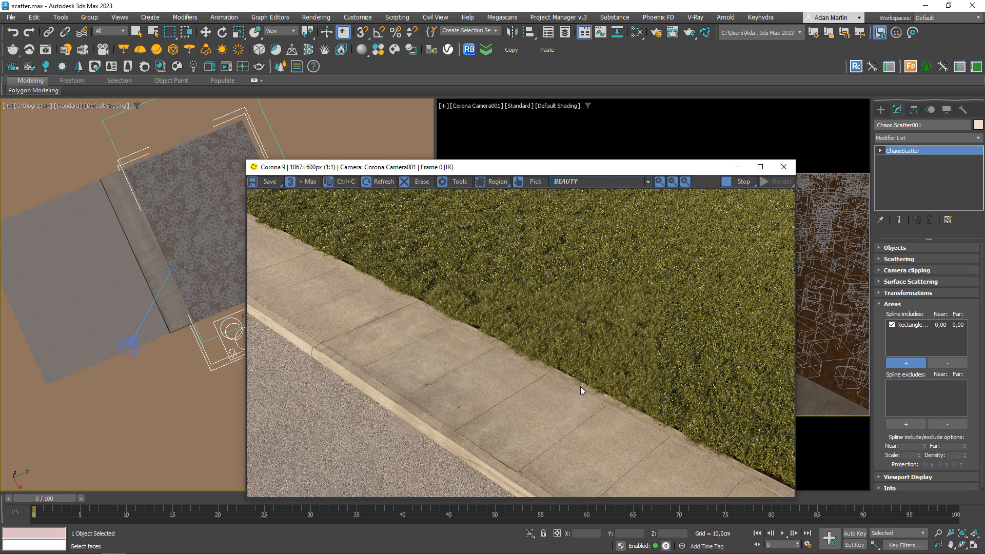
drag(609, 170, 398, 106)
click(721, 237)
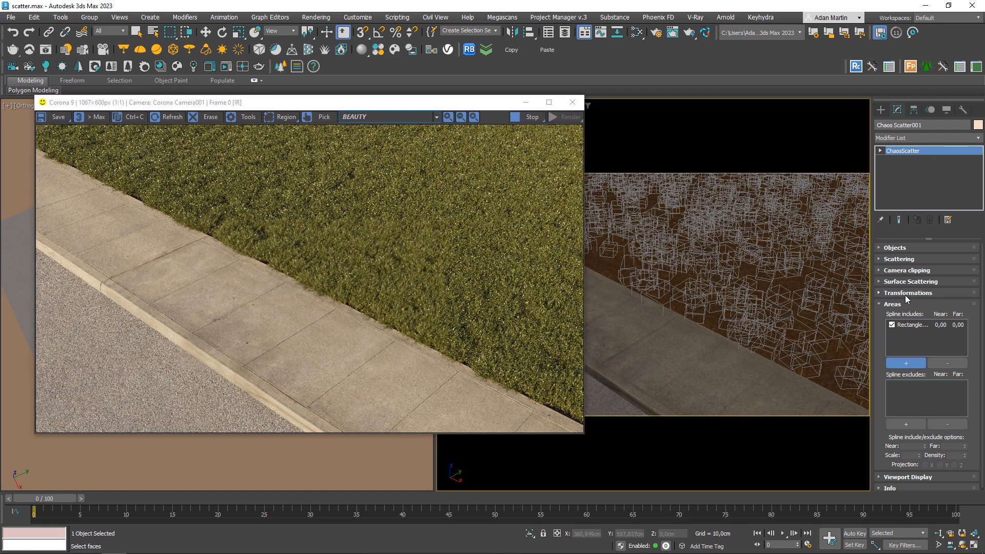
Open the Slate Material Editor and arrange it beside the render window with the grass material nodes in view.
click(906, 363)
key(m)
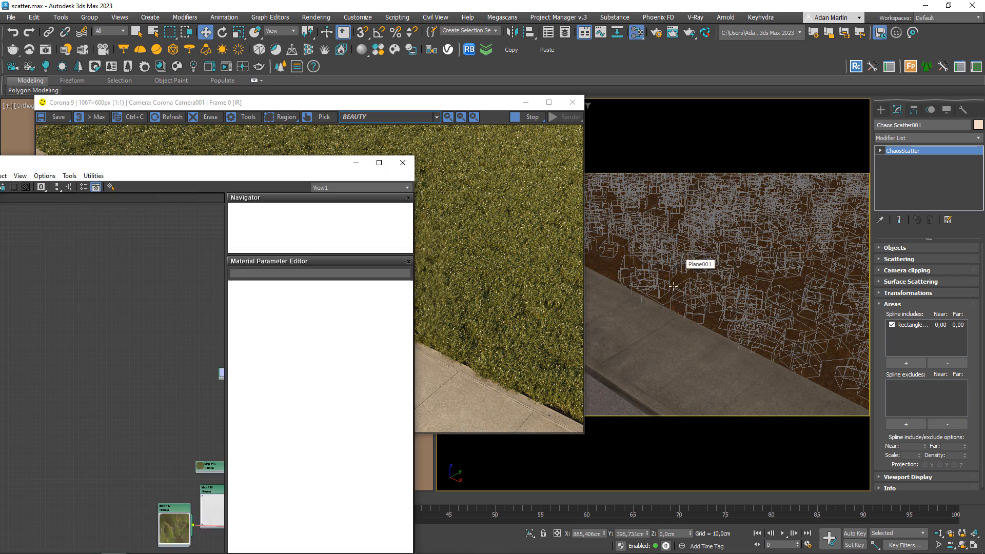
drag(281, 101, 823, 48)
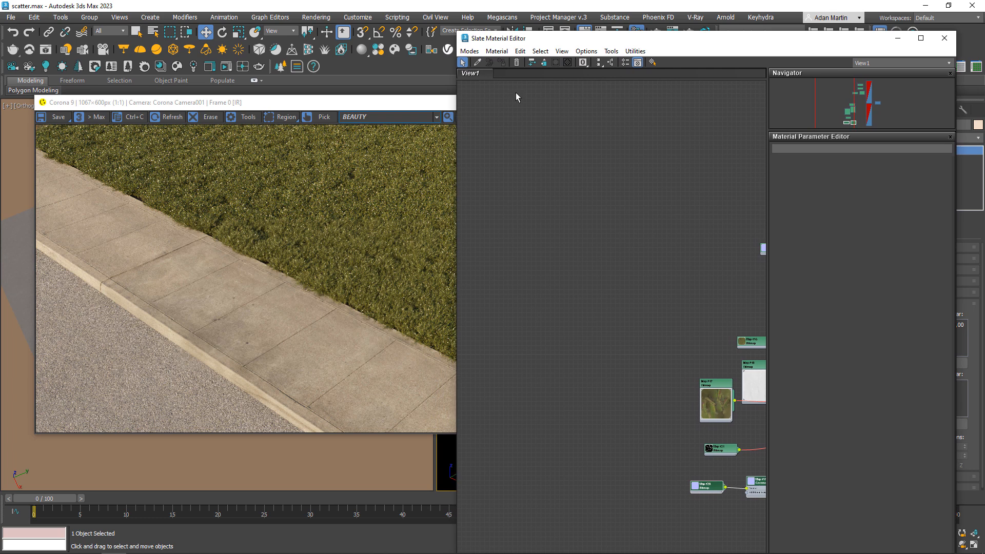
drag(425, 106, 334, 83)
middle_drag(640, 339, 517, 271)
scroll(698, 339, down, 1)
middle_drag(699, 340, 626, 308)
scroll(623, 327, up, 2)
middle_drag(616, 365, 638, 405)
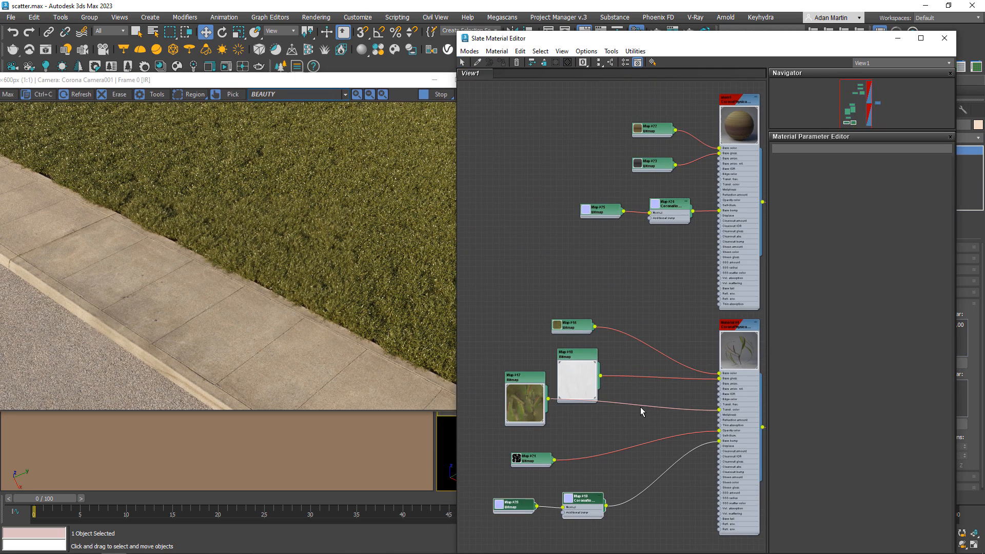
Add a ChaosScatterEdgeTrimming map and plug it into the Opacity color of the upper Corona physical material.
scroll(586, 255, up, 2)
right_click(588, 248)
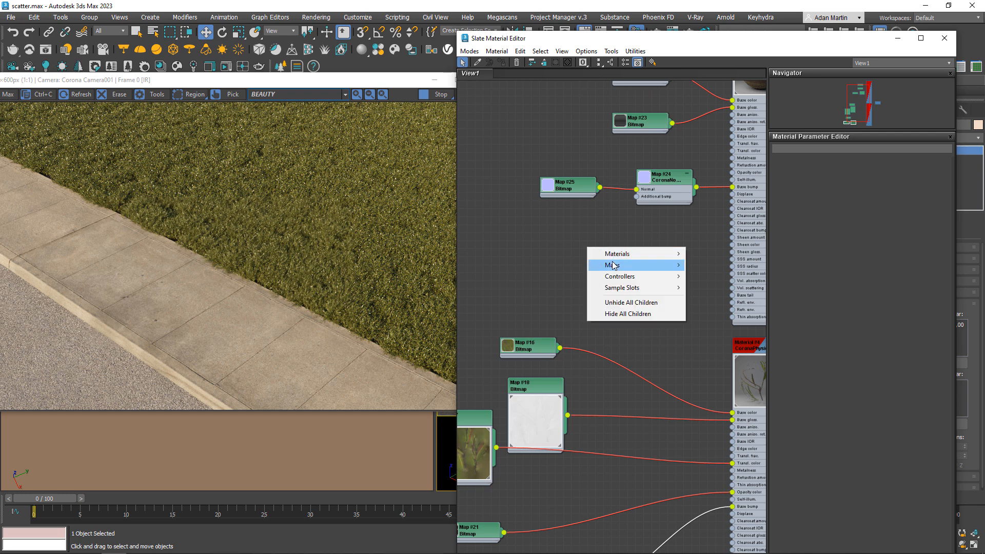
mouse_move(653, 265)
mouse_move(721, 336)
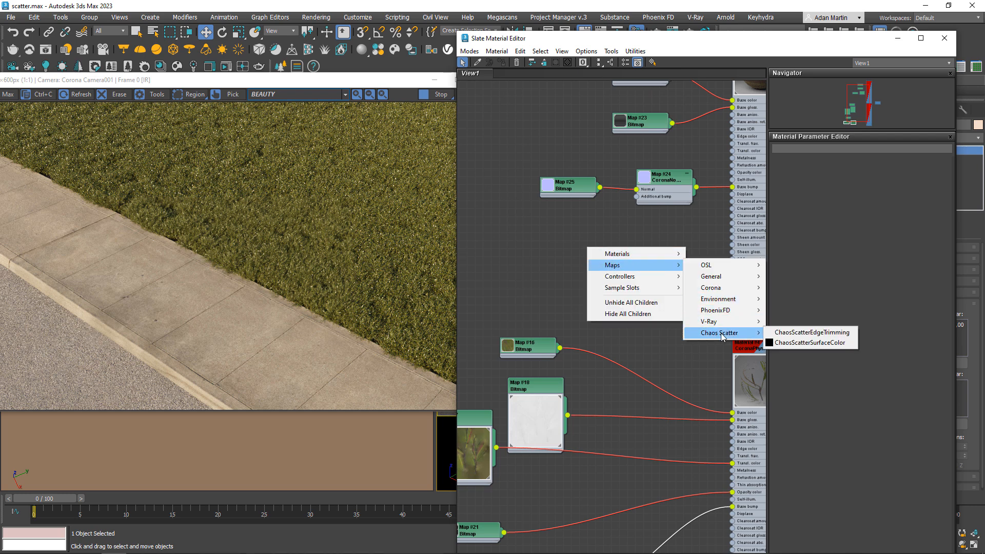
click(809, 337)
mouse_move(603, 250)
mouse_down()
mouse_move(598, 237)
mouse_move(614, 235)
mouse_up()
middle_drag(701, 221, 637, 317)
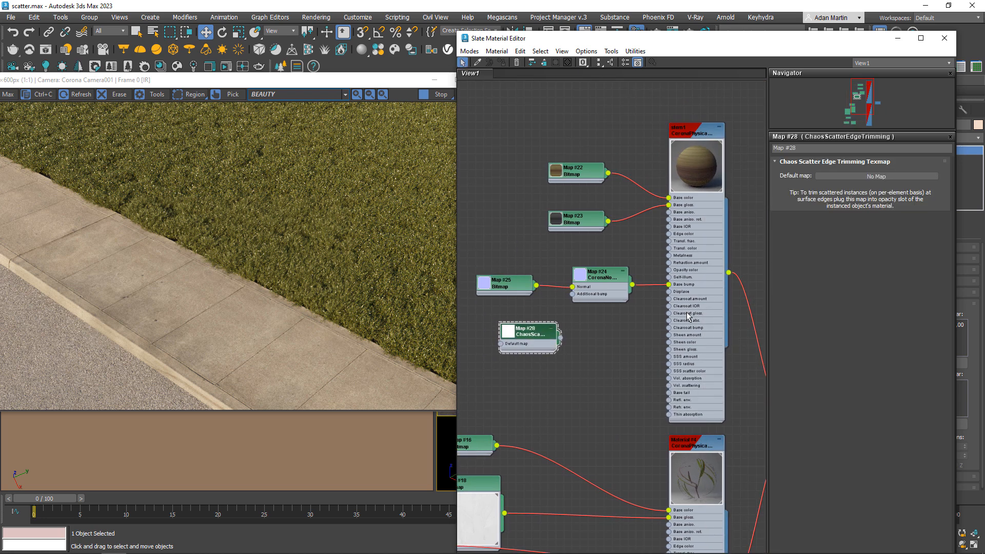
scroll(674, 302, up, 2)
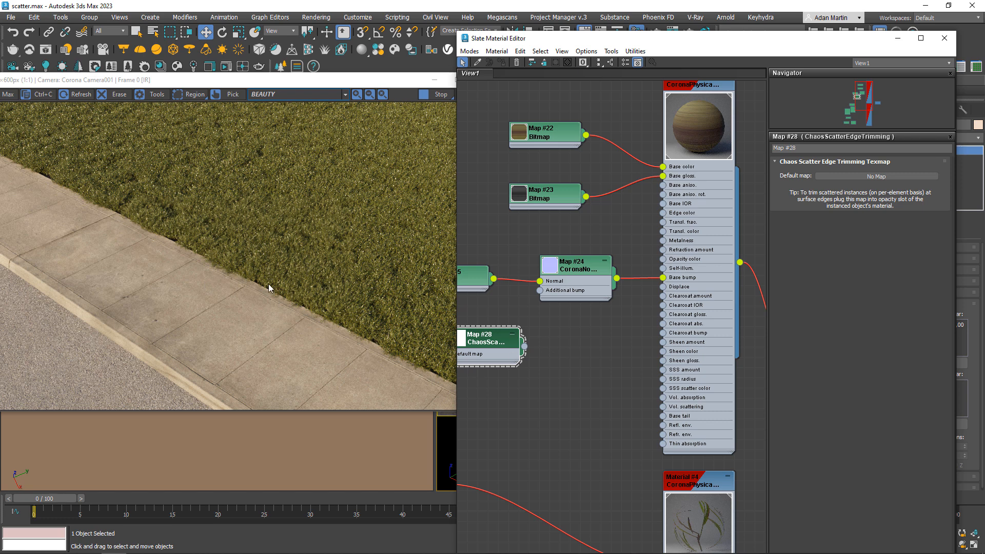
drag(524, 346, 664, 260)
drag(472, 356, 533, 366)
Copy the edge trimming map down beside the leaf opacity bitmap of the lower grass material.
scroll(529, 430, down, 2)
middle_drag(601, 215, 628, 82)
middle_drag(538, 444, 621, 331)
scroll(631, 301, down, 2)
shift+drag(635, 159, 576, 342)
scroll(510, 364, up, 3)
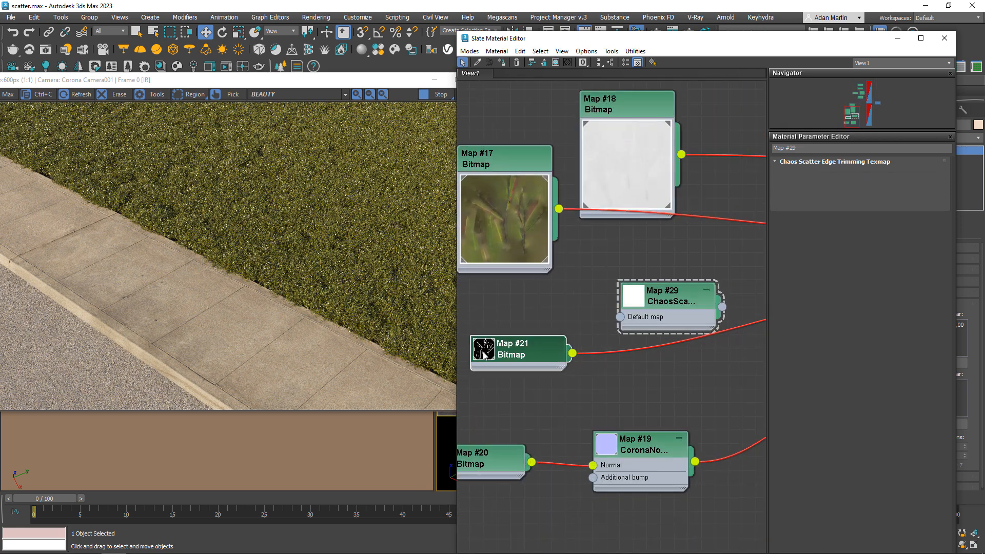
Connect the leaf opacity bitmap to the Default map input of the copied edge trimming map.
double_click(524, 356)
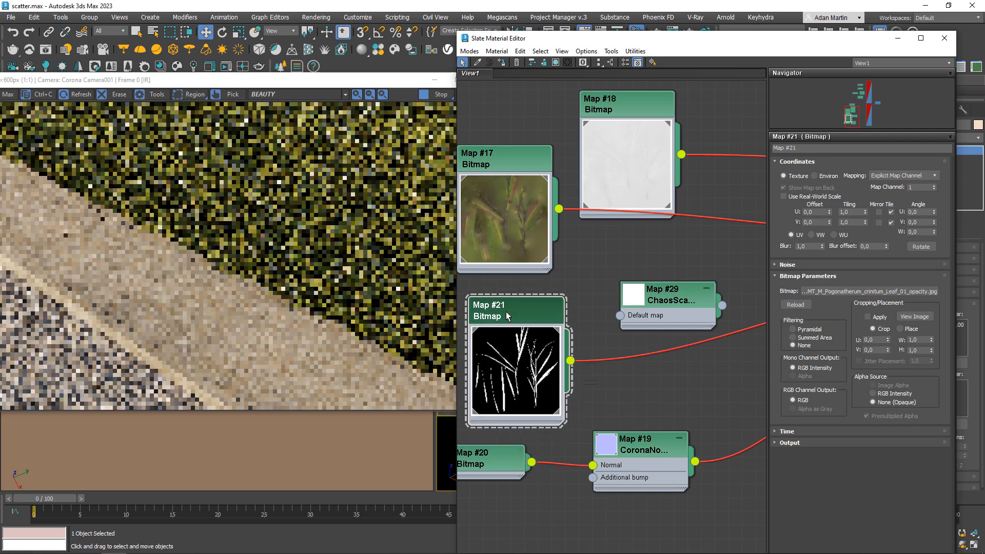
scroll(510, 320, down, 1)
middle_drag(608, 336, 561, 372)
drag(592, 339, 604, 327)
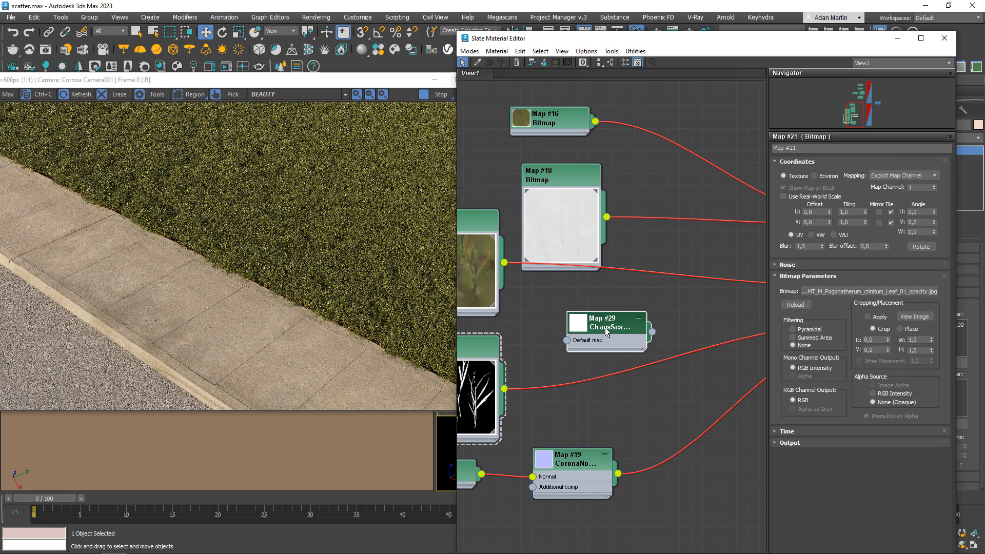
drag(504, 388, 566, 341)
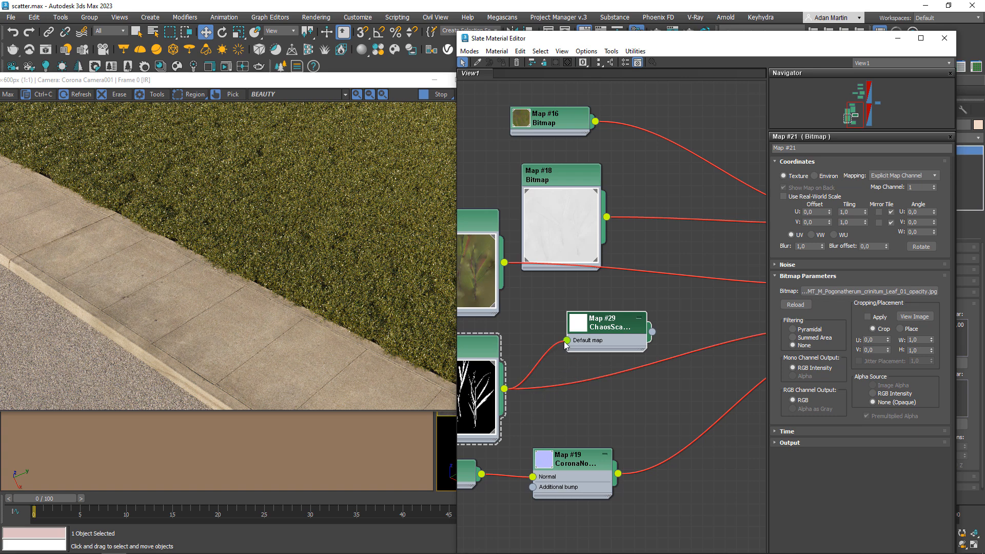
double_click(605, 333)
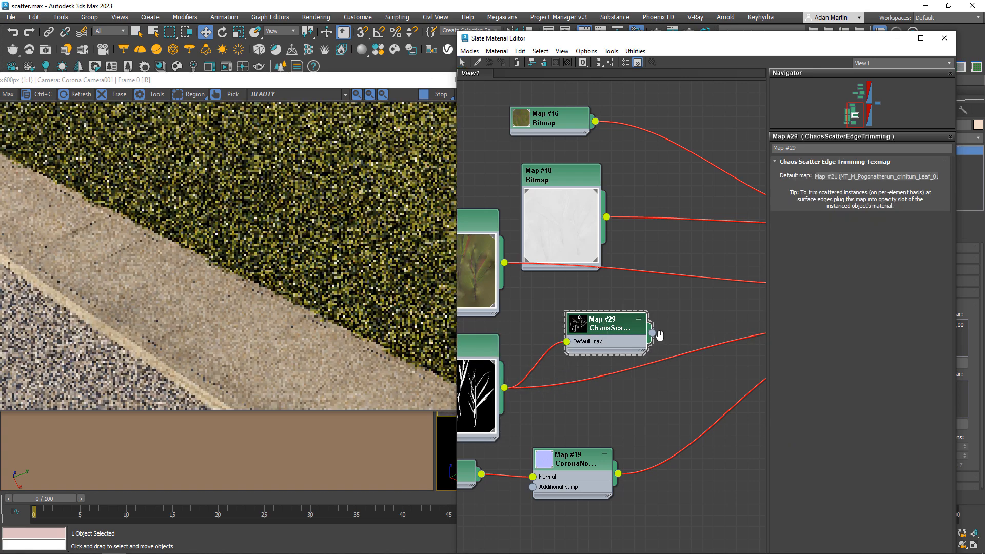
Plug the copied edge trimming map into the lower grass material's Opacity color in place of the bitmap, and tidy the nodes.
middle_drag(662, 341, 556, 354)
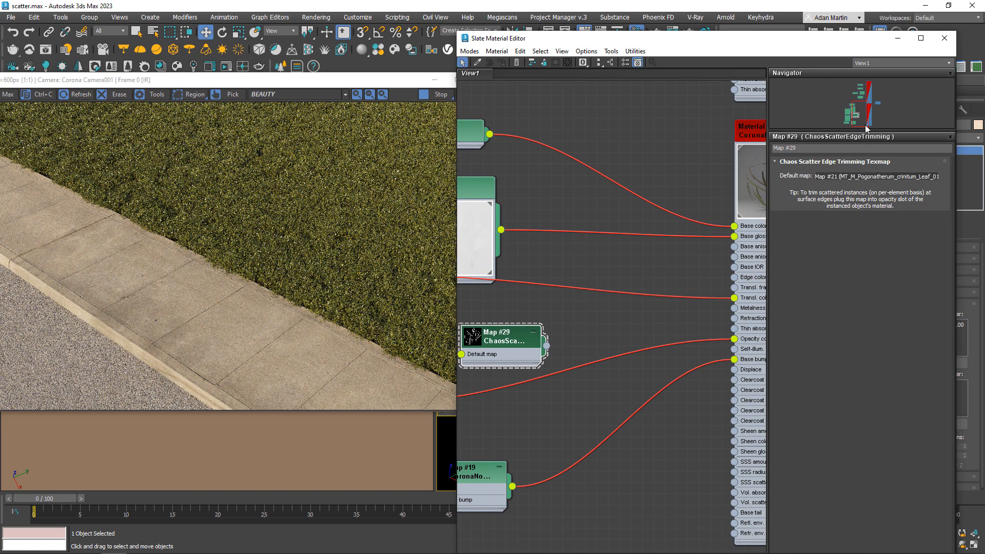
drag(546, 345, 733, 339)
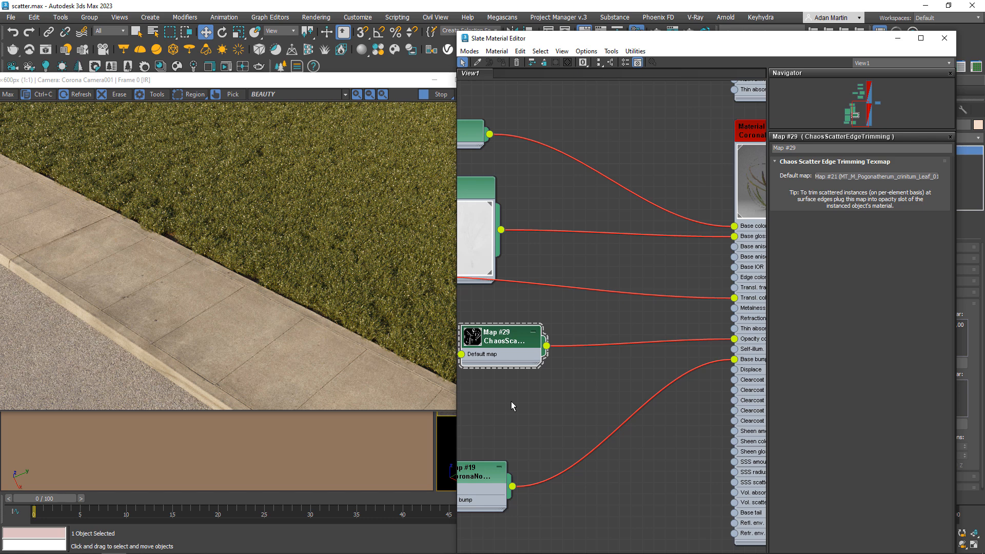
scroll(511, 401, down, 5)
drag(526, 373, 518, 391)
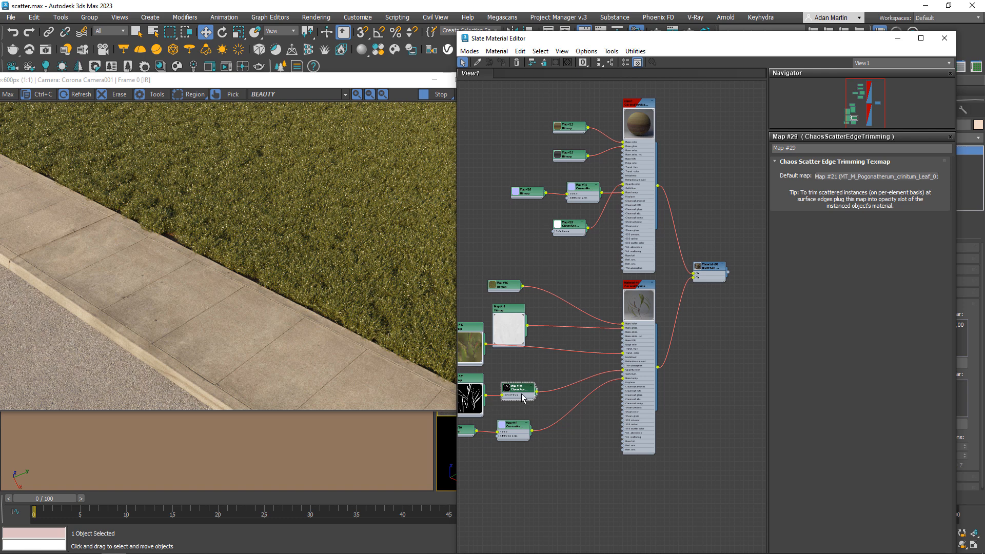
middle_drag(521, 394, 596, 417)
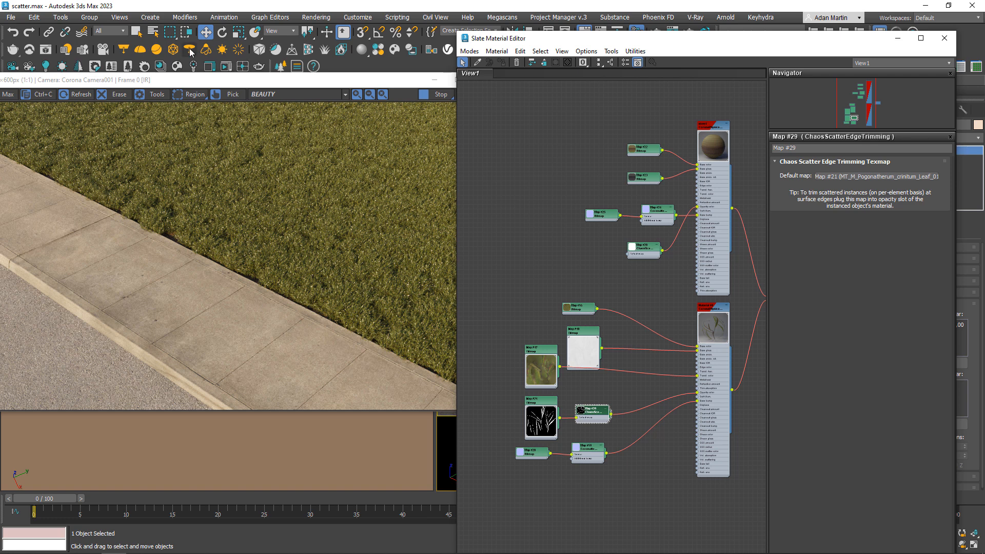
drag(230, 81, 292, 91)
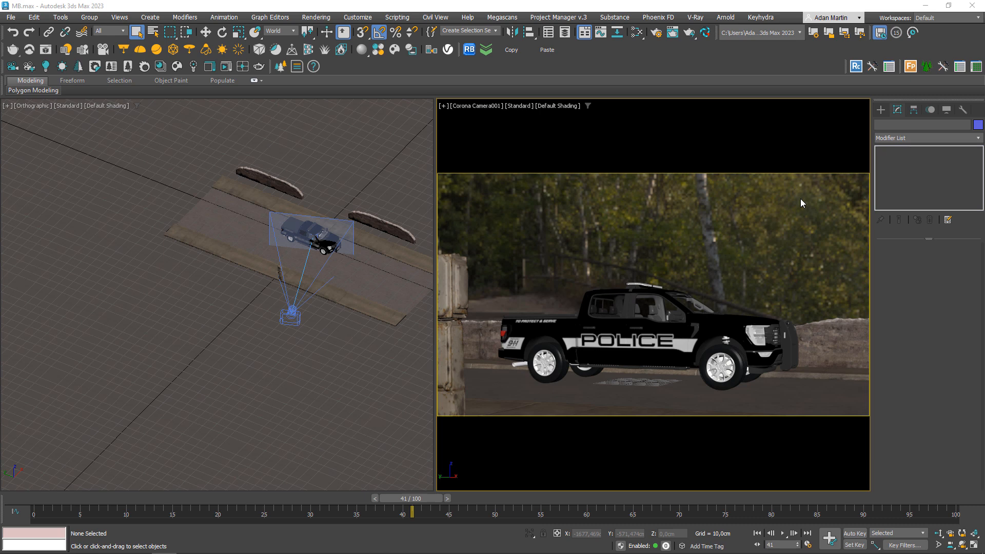
Select the Corona camera in the police truck scene and enable motion blur for both Camera and Geometry.
click(290, 317)
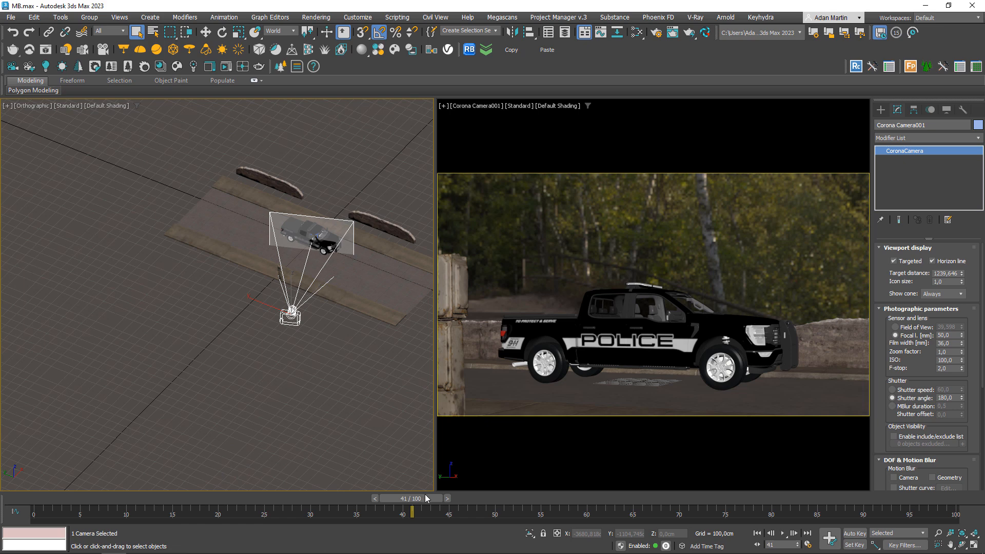
mouse_move(423, 500)
mouse_down()
mouse_move(200, 511)
mouse_move(434, 511)
mouse_up()
scroll(969, 425, down, 5)
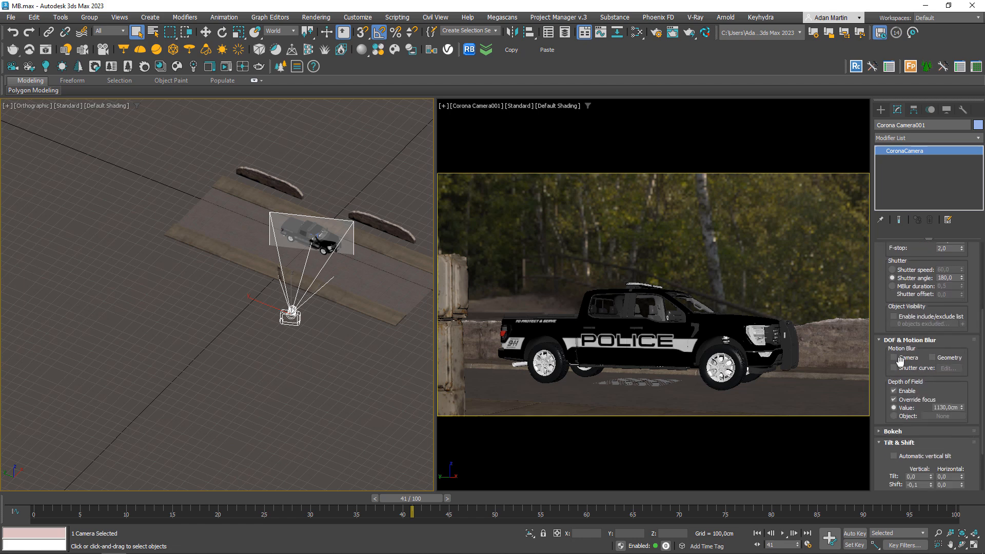
click(931, 357)
click(906, 359)
Try shutter angles of 360, 180 and 90 on the camera, and set the angle back to 180.
drag(974, 302, 975, 395)
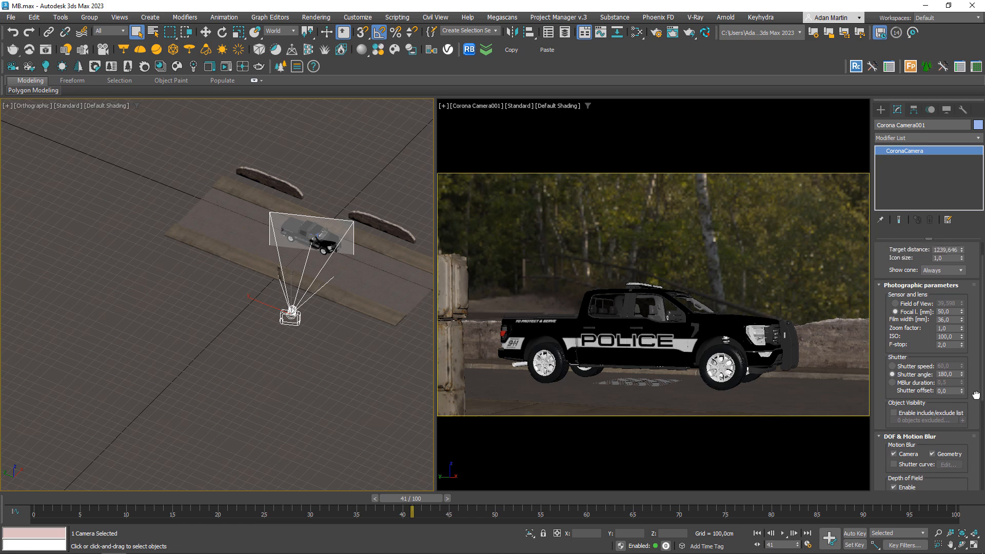
click(908, 367)
click(904, 375)
drag(953, 374, 916, 374)
text(360)
key(Return)
text(180)
key(Return)
text(90)
key(Return)
text(180)
key(Return)
Start interactive rendering and compare the truck's motion blur at shutter angles of 90 and 250.
click(226, 67)
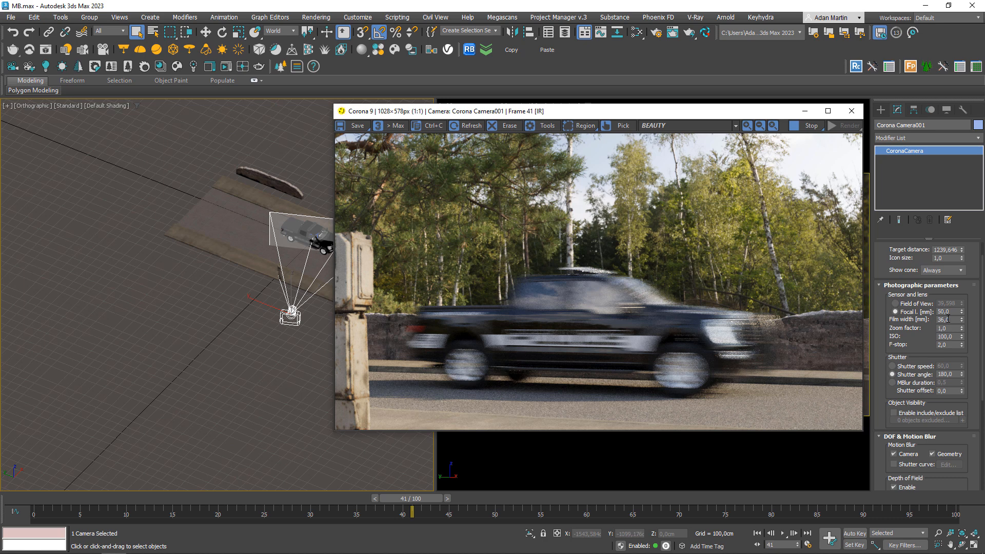
double_click(946, 374)
text(90)
key(Return)
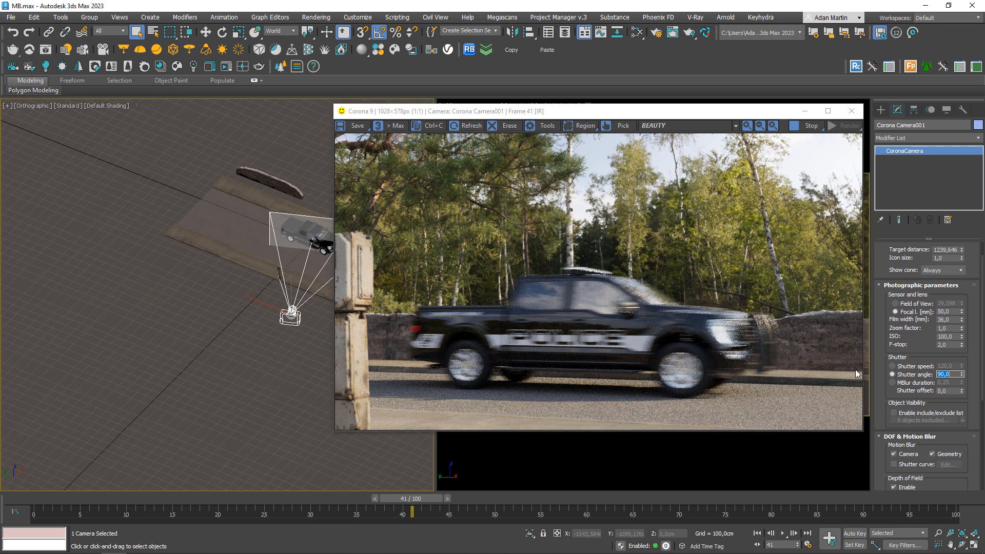
text(250)
key(Return)
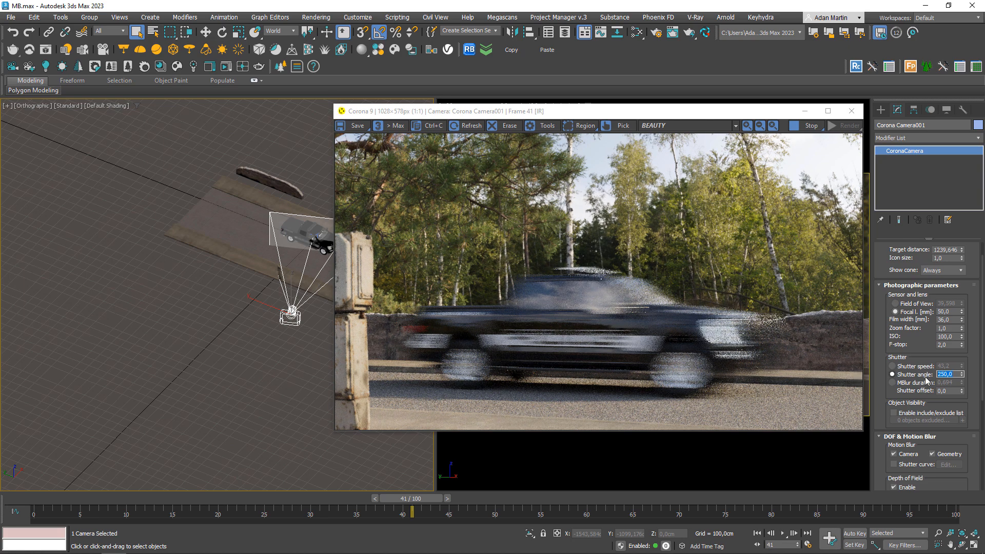
Try the Shutter speed and MBlur duration modes, and return to Shutter angle with a value of 180.
click(892, 365)
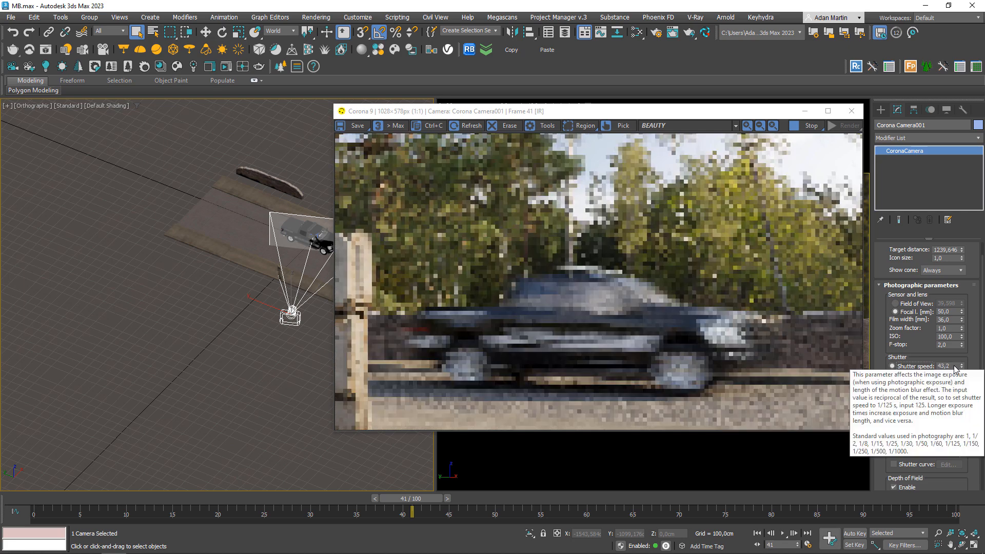
click(892, 374)
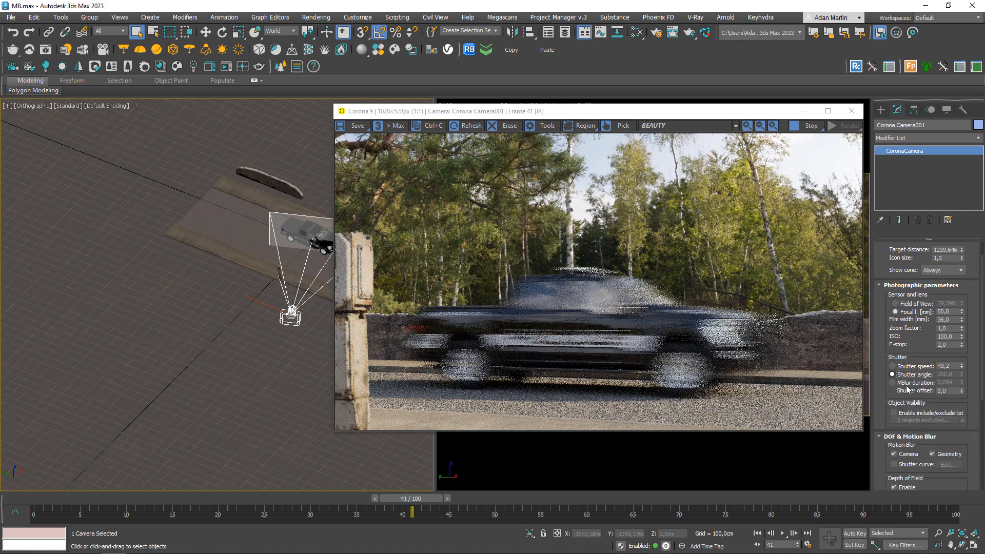
click(893, 382)
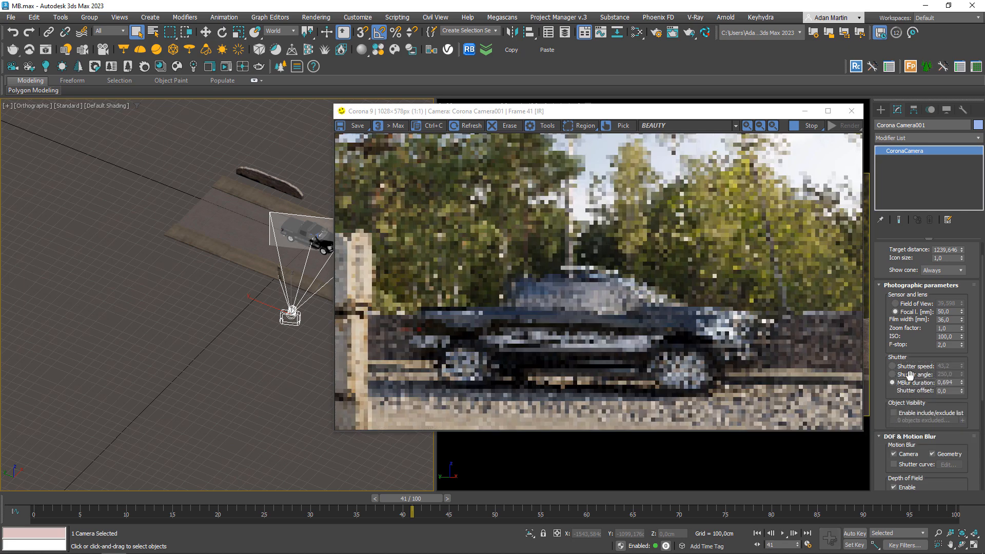
click(892, 374)
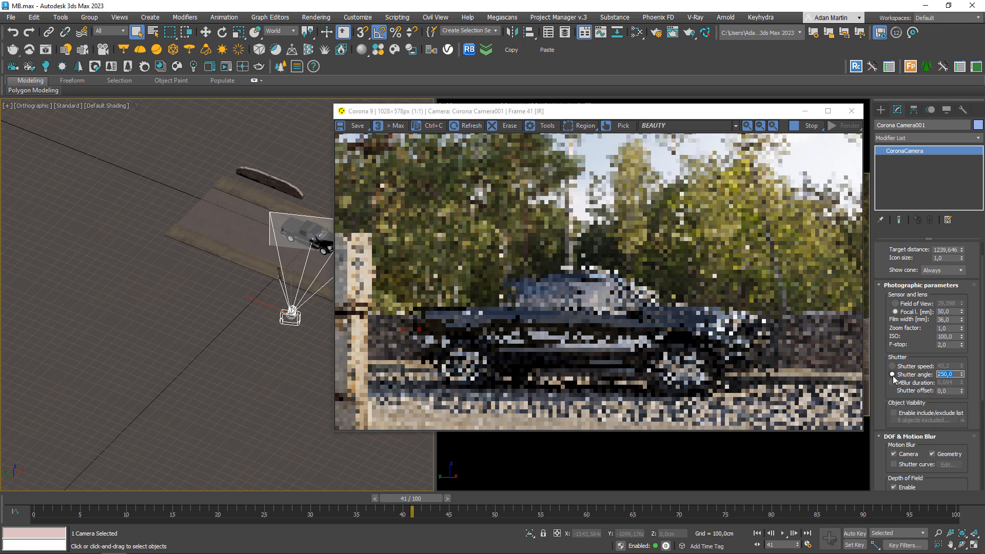
text(180)
key(Return)
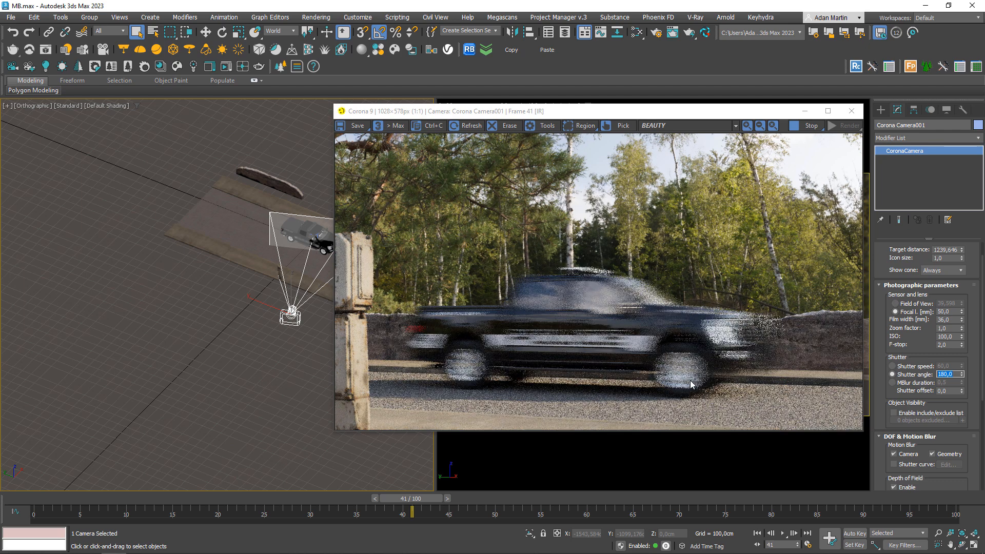
Enable the camera's motion blur shutter curve and lower the curve's start point to the bottom to form a rising linear ramp.
scroll(700, 376, up, 2)
scroll(625, 353, down, 1)
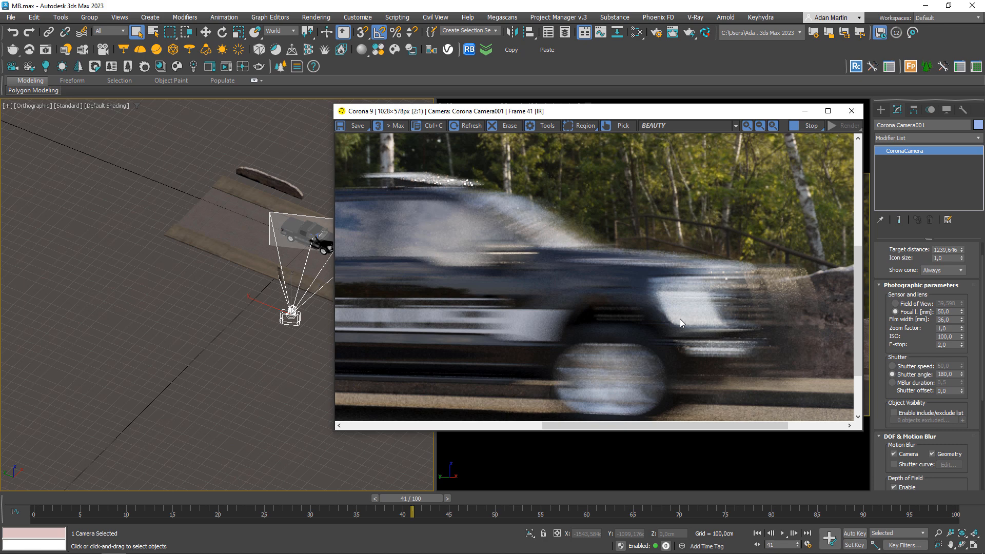
scroll(679, 318, down, 1)
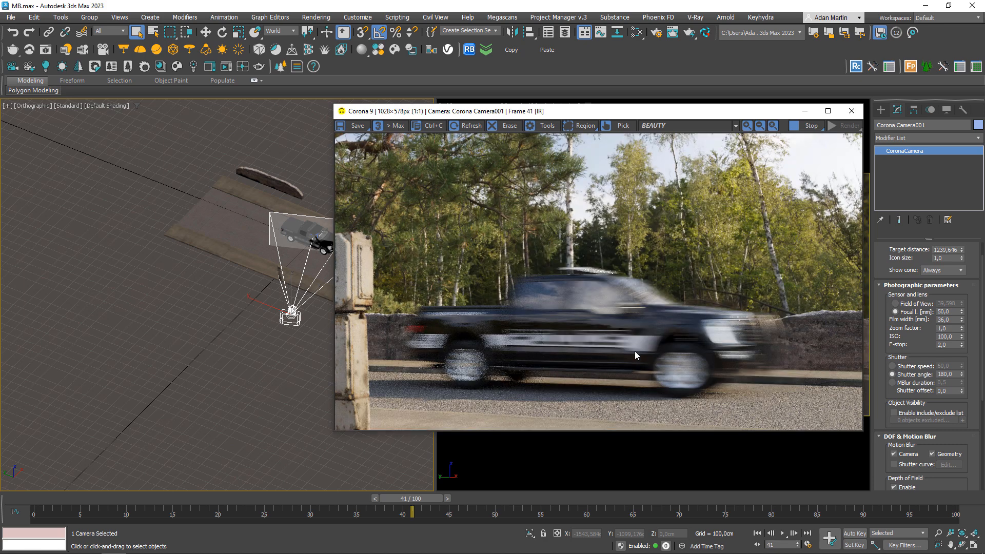
scroll(707, 379, up, 1)
drag(708, 380, 626, 306)
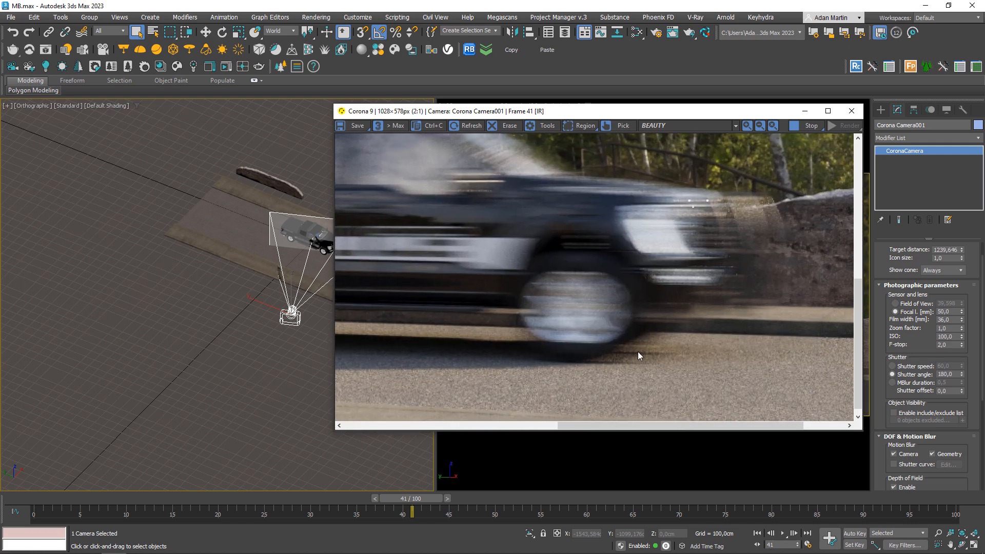
click(909, 465)
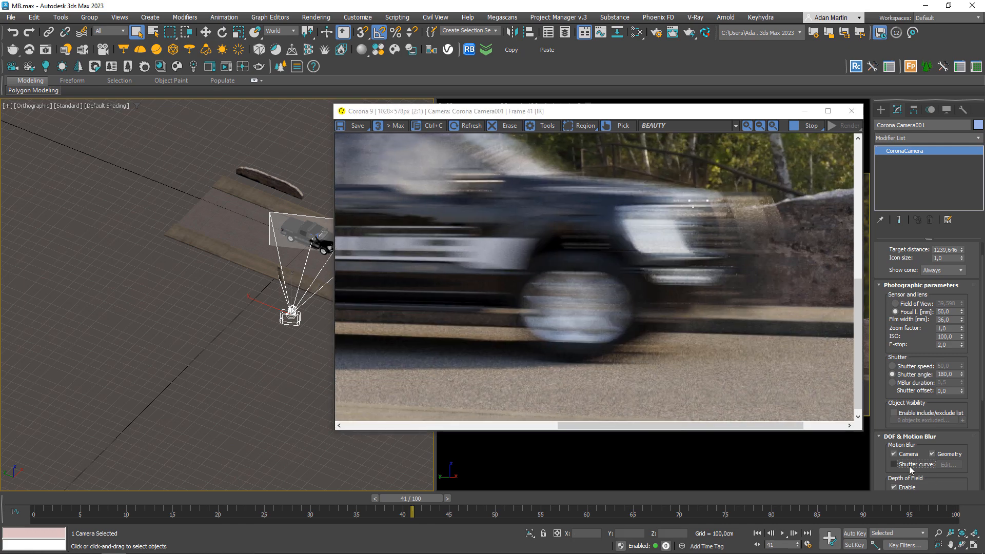
click(948, 464)
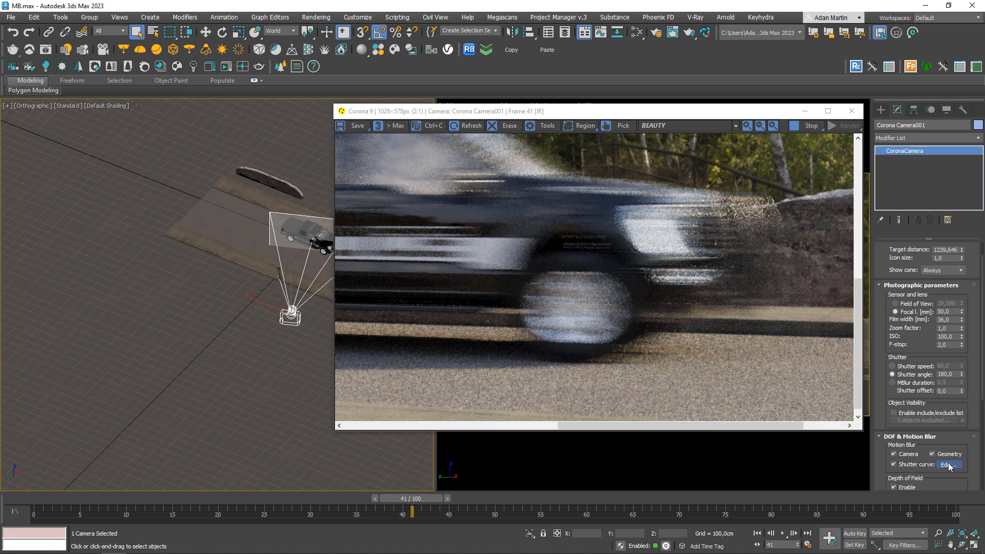
drag(462, 230, 198, 169)
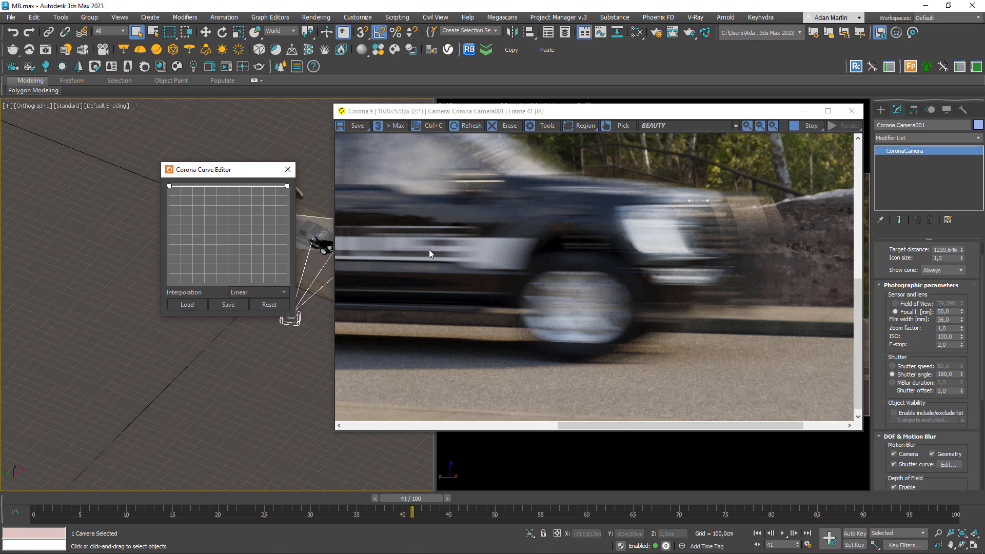
drag(169, 187, 133, 309)
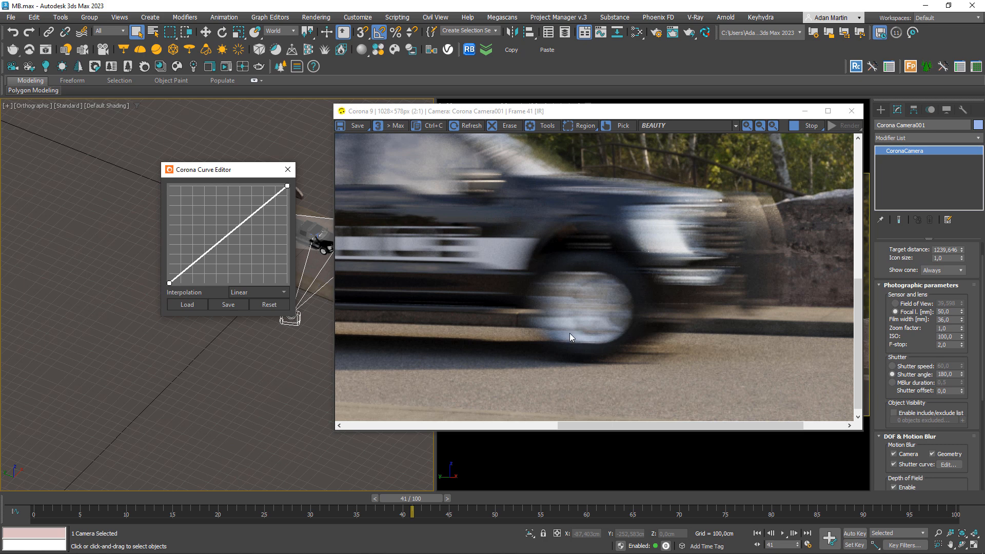
Try the shutter curve as a falling linear ramp, as a flat line at the bottom and as a flat line at the top.
drag(171, 284, 156, 184)
drag(286, 185, 316, 295)
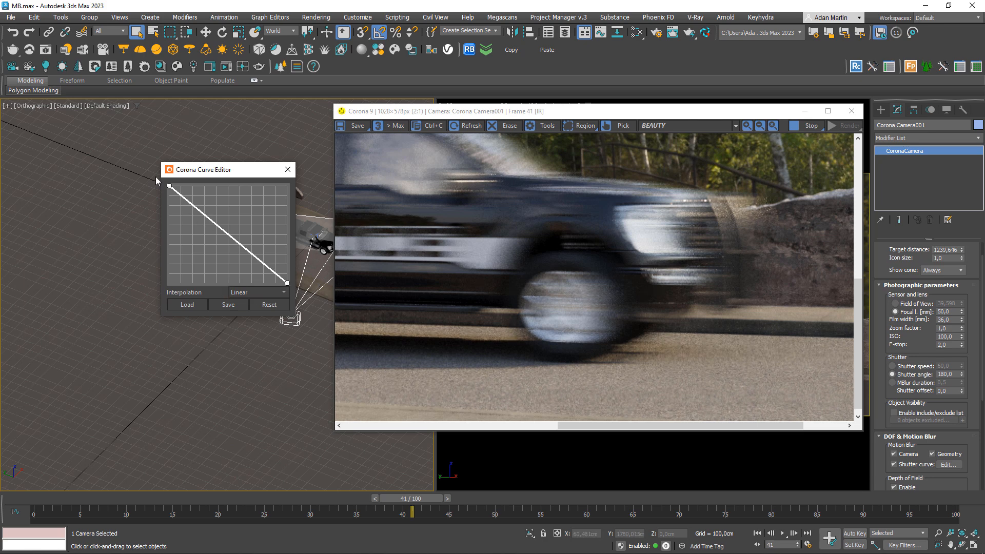
drag(170, 186, 128, 377)
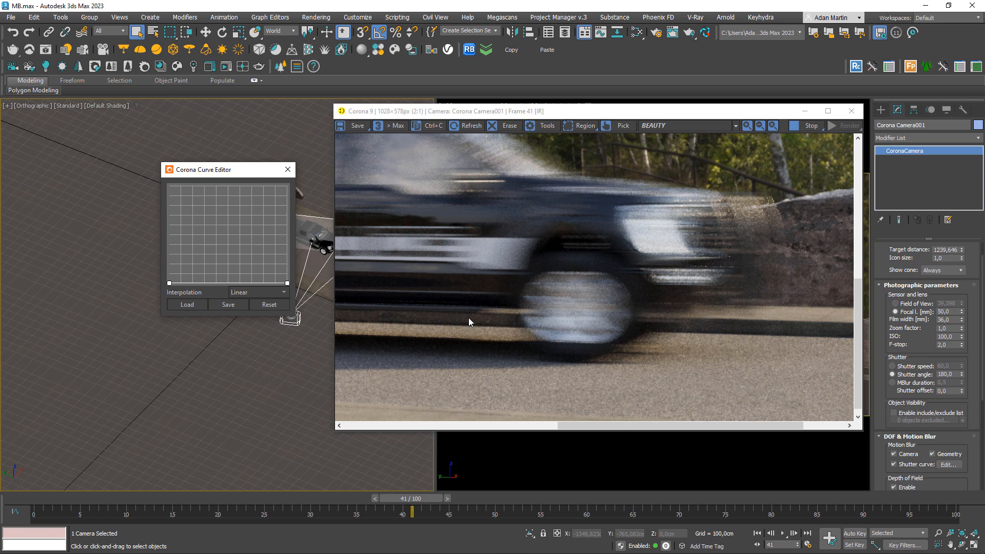
drag(286, 282, 302, 123)
drag(170, 284, 159, 104)
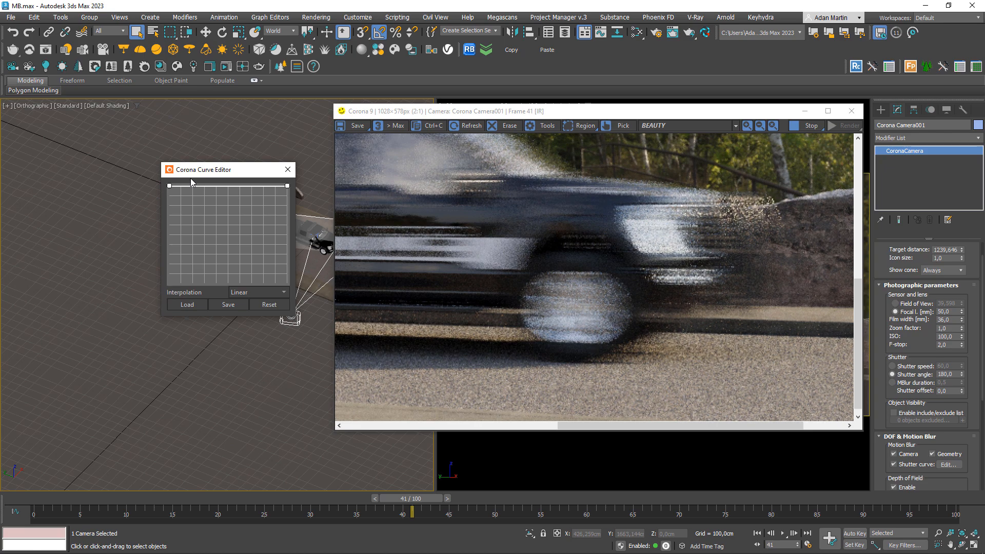
Shape the shutter curve into a trapezoid by adding two inner points at the top and lowering both endpoints to the bottom.
drag(170, 186, 160, 253)
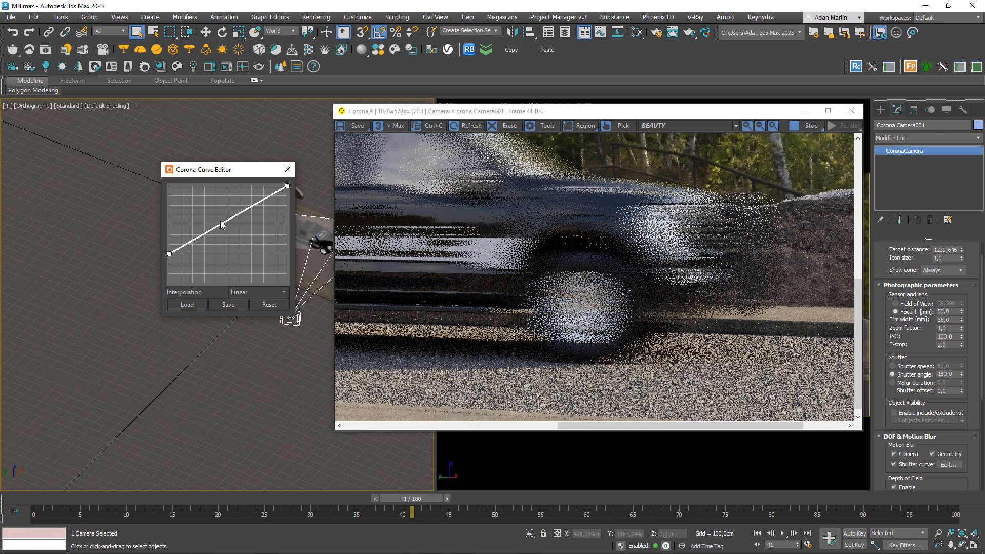
click(207, 230)
click(245, 206)
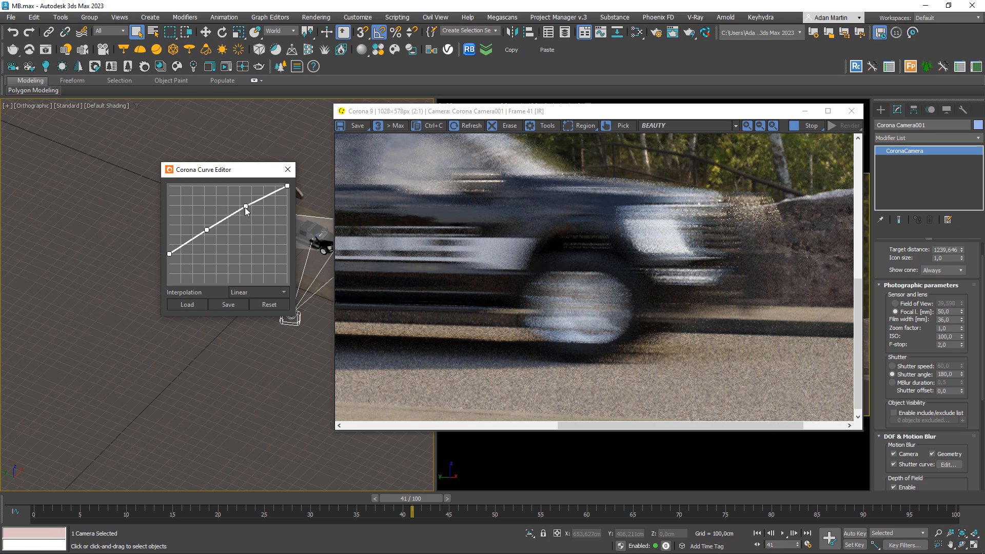
drag(206, 229, 290, 257)
mouse_move(198, 188)
mouse_down()
mouse_move(248, 186)
mouse_move(195, 186)
mouse_up()
drag(169, 254, 170, 282)
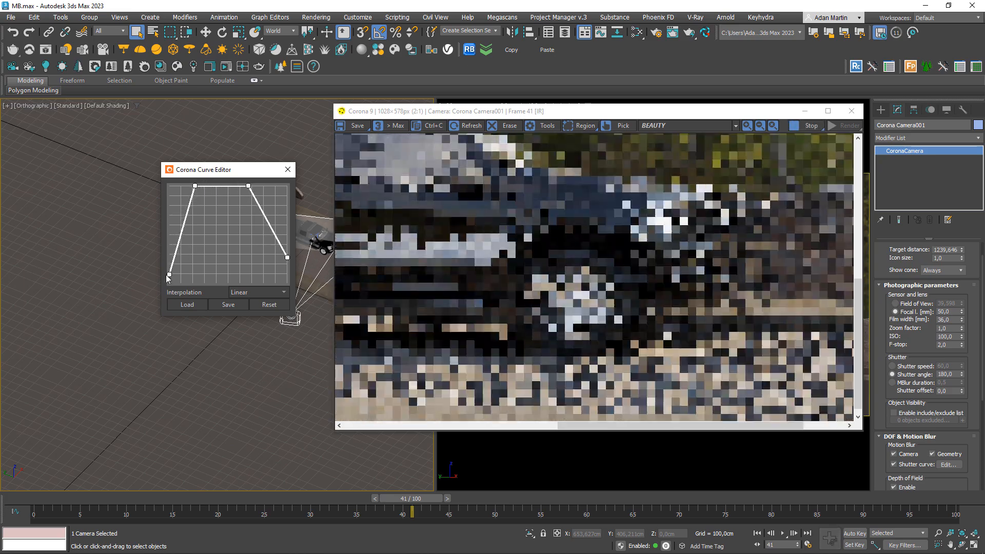
drag(287, 257, 287, 283)
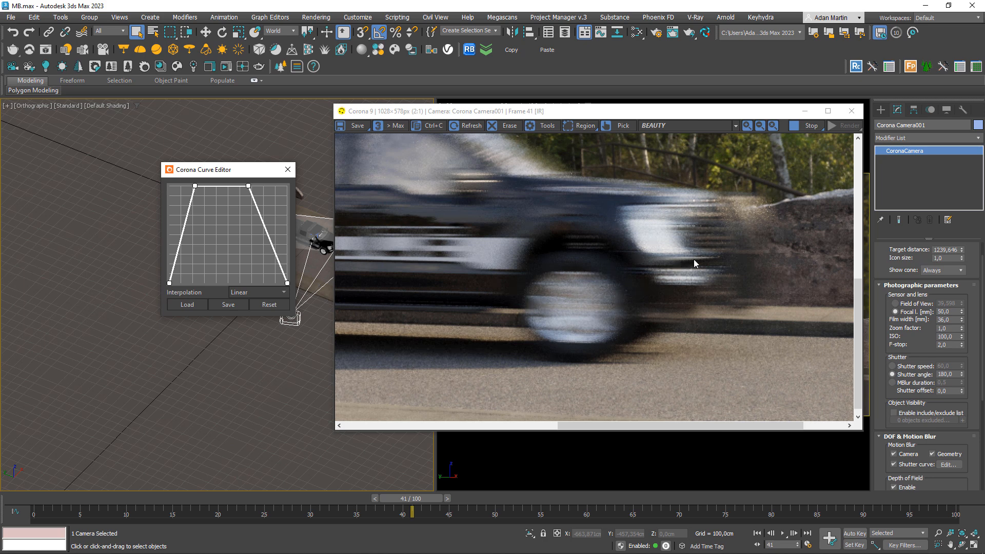
drag(196, 186, 204, 190)
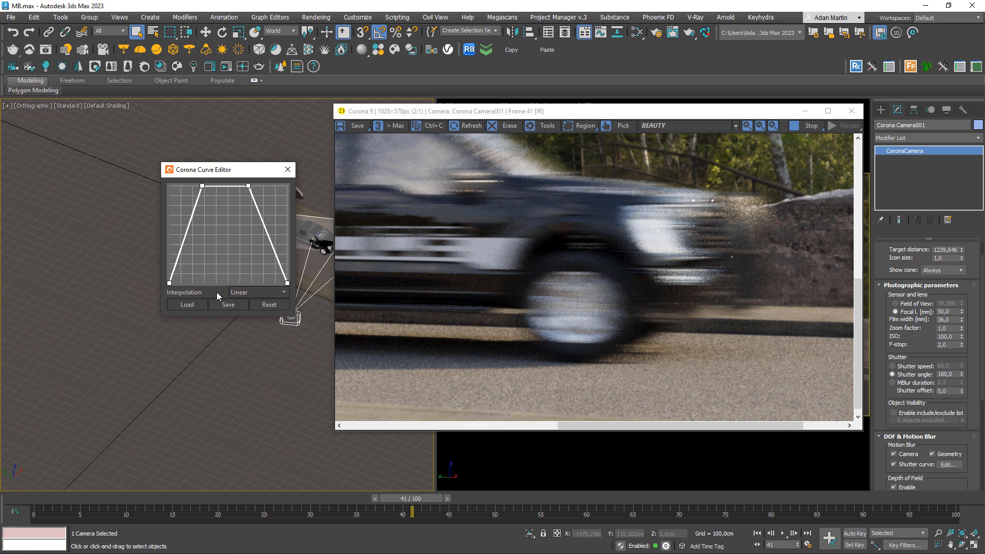
Try Cubic interpolation with the second upper curve point lowered, and return to Linear with that point back at the top.
click(253, 292)
click(256, 302)
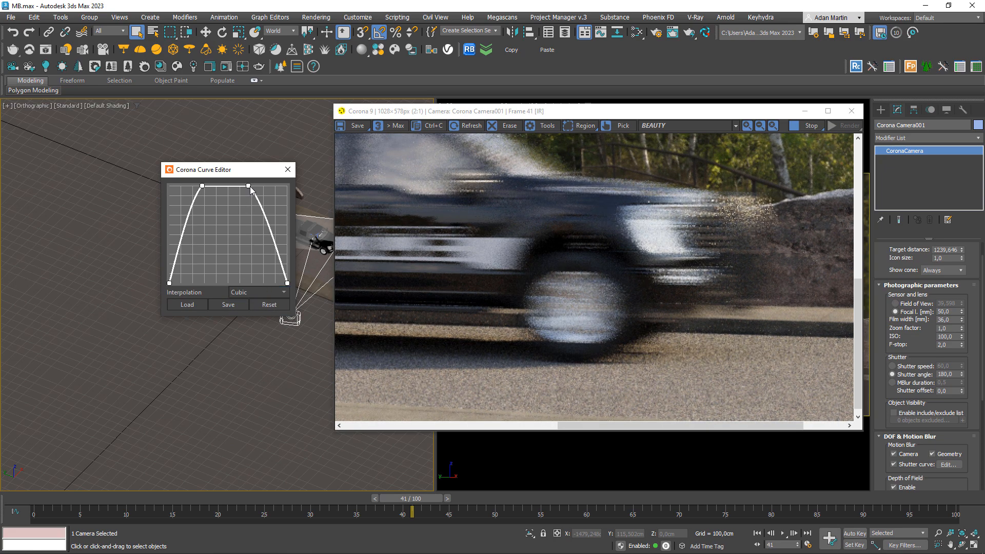
drag(248, 185, 247, 207)
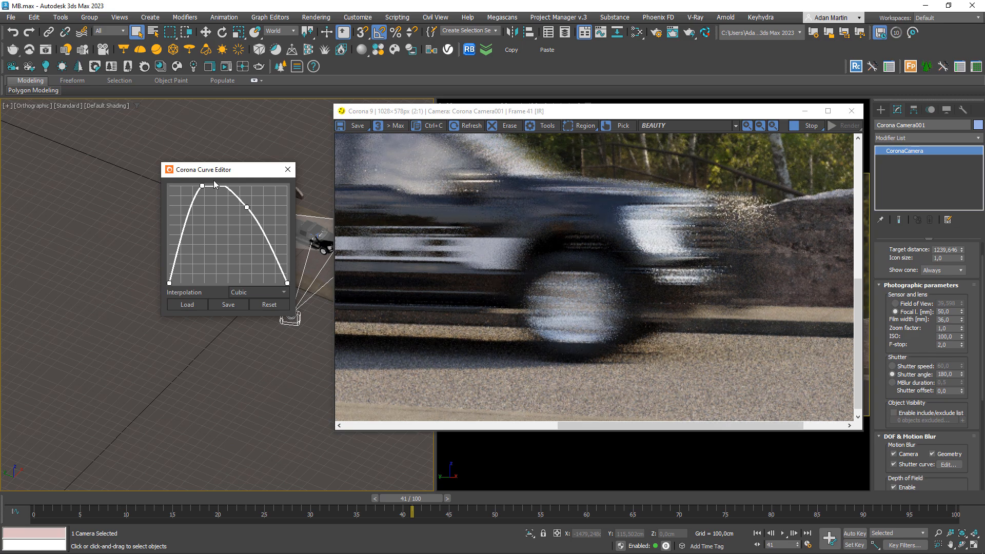
click(242, 292)
click(255, 307)
drag(246, 208, 252, 185)
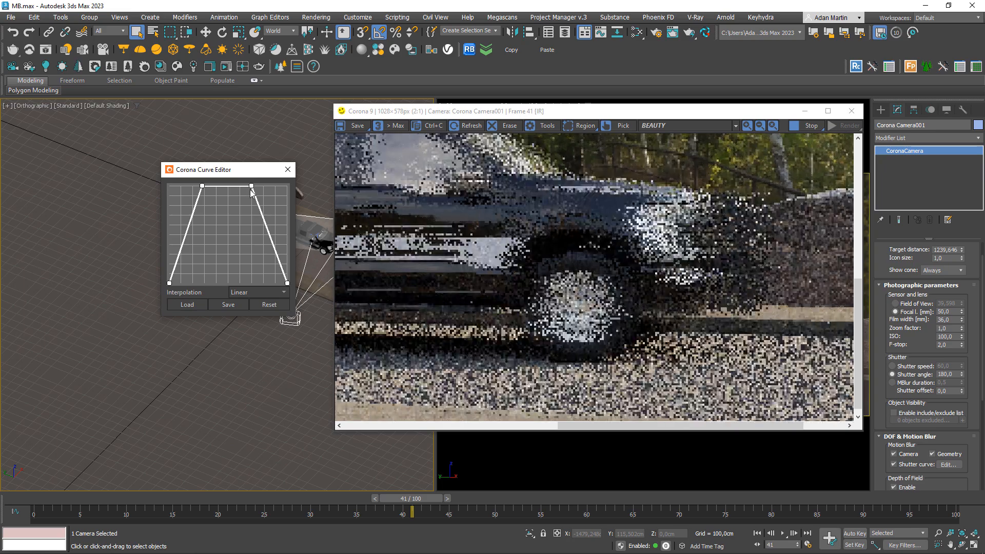
Add extra points to the linear shutter curve and shape it into a roughly symmetrical bell with a flat top and softened corners.
click(186, 218)
drag(185, 218, 214, 186)
drag(268, 232, 239, 185)
click(181, 270)
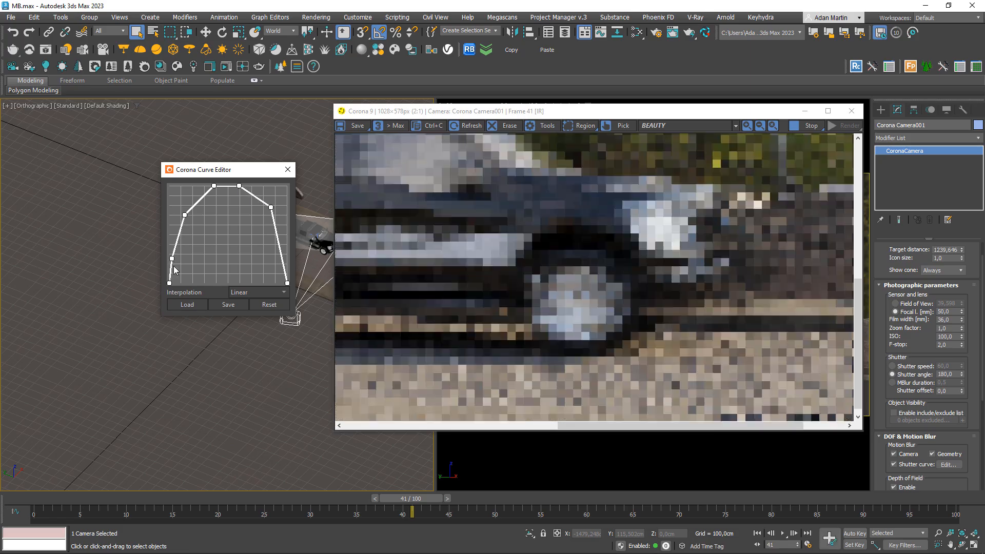
drag(185, 215, 200, 199)
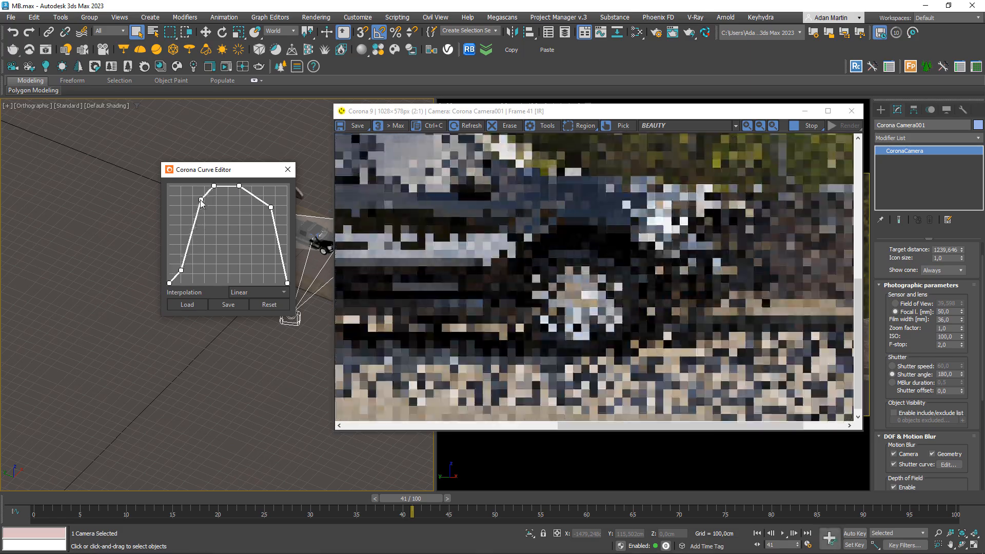
drag(271, 207, 257, 197)
click(272, 271)
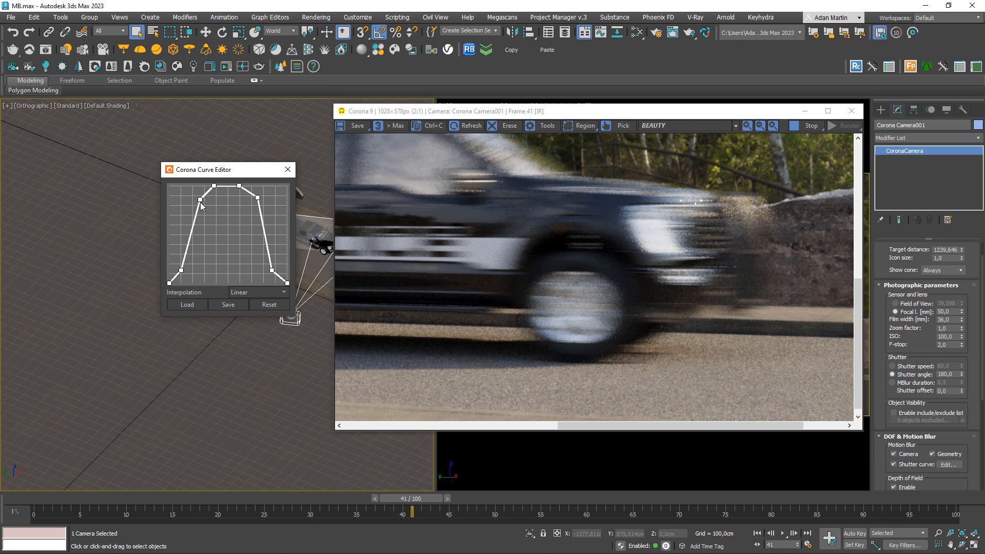
Turn the camera's shutter curve off and back on to compare the motion blur of the whole truck.
scroll(718, 245, down, 1)
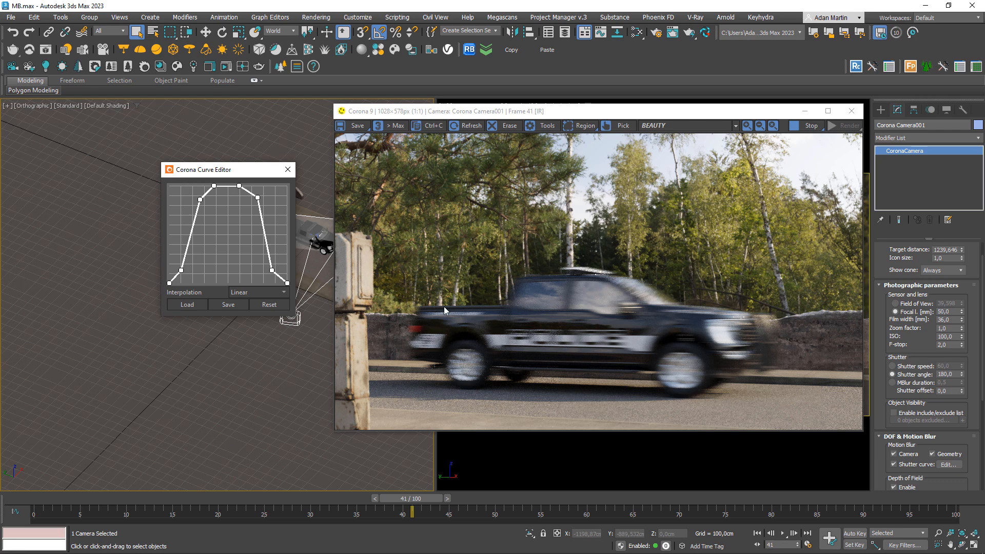
click(893, 464)
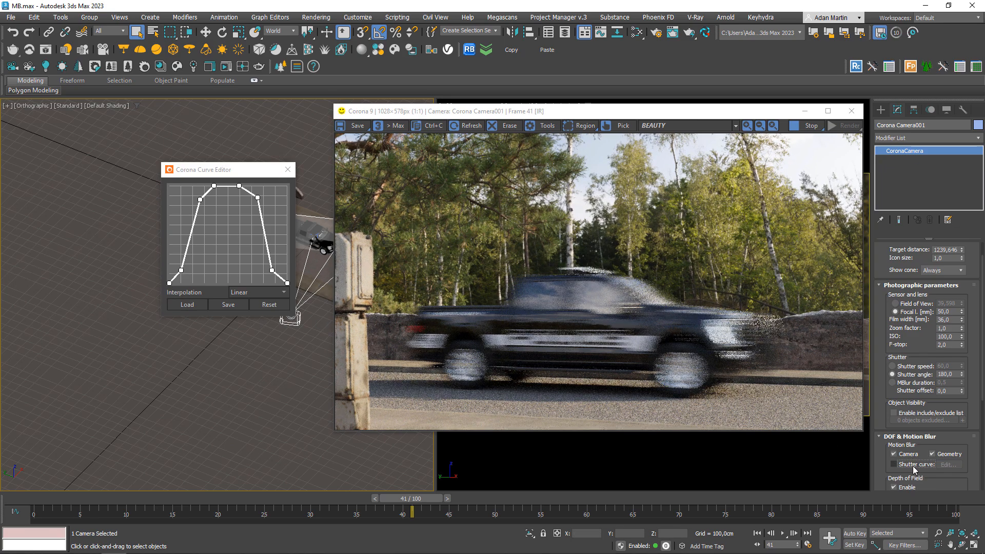
click(913, 467)
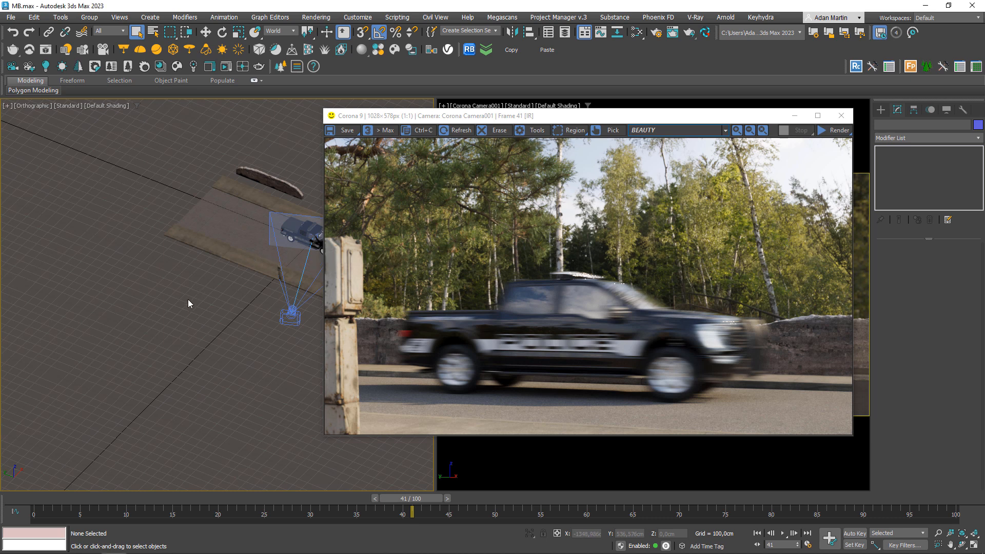
Open the render performance settings and try Automated out-of-core textures on and off, leaving it disabled.
key(F10)
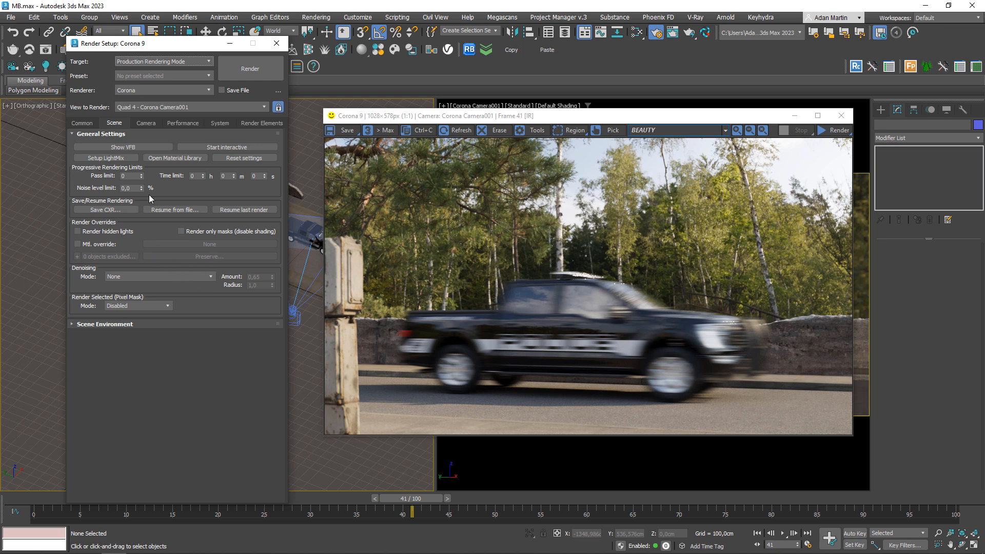
click(184, 123)
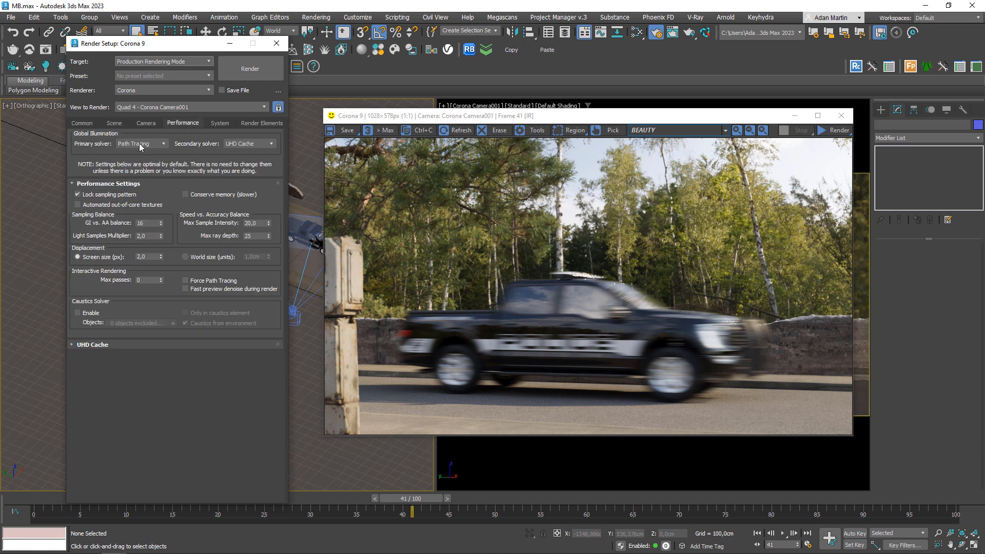
click(78, 204)
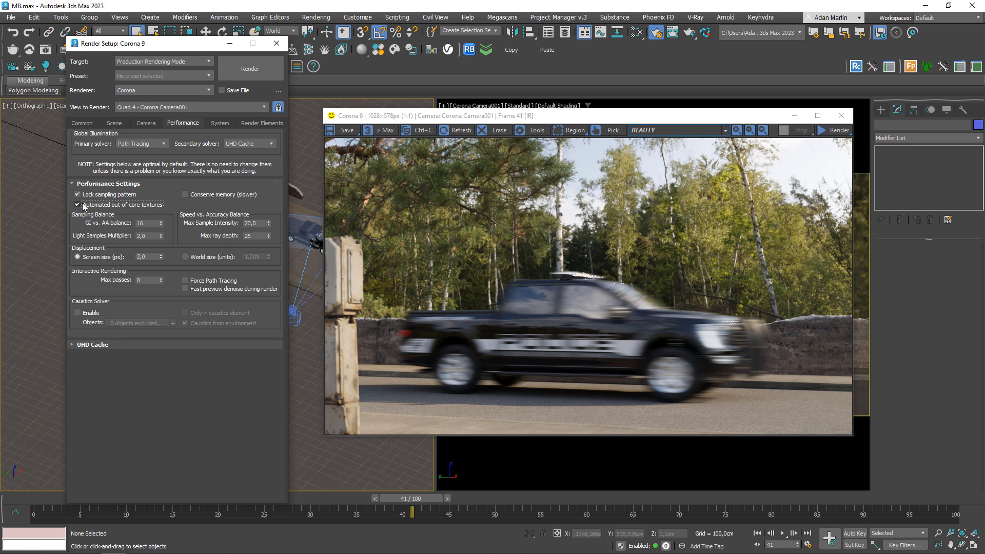
click(78, 204)
click(90, 205)
click(78, 205)
click(81, 204)
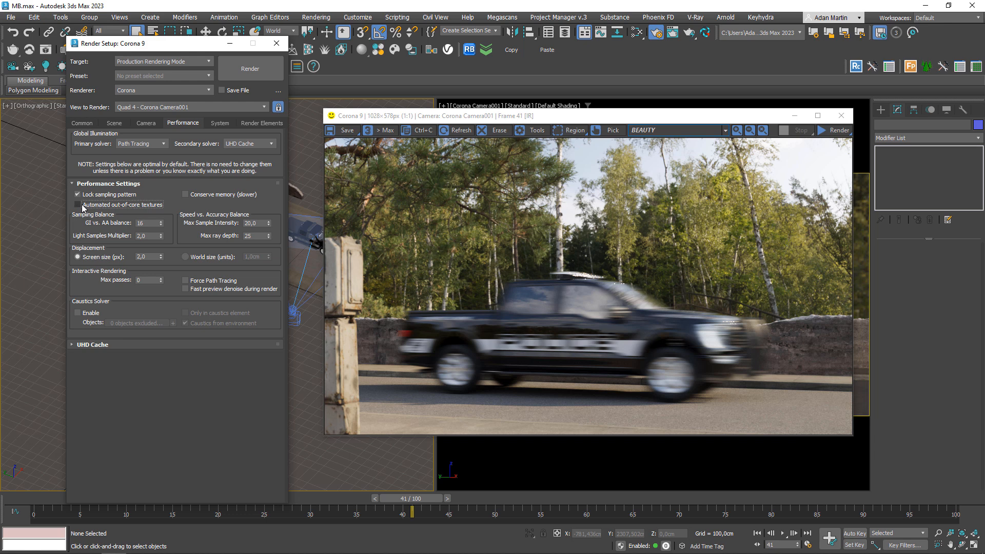
Enable the material override in the render scene settings and set it to preserve the Slicer material.
click(125, 123)
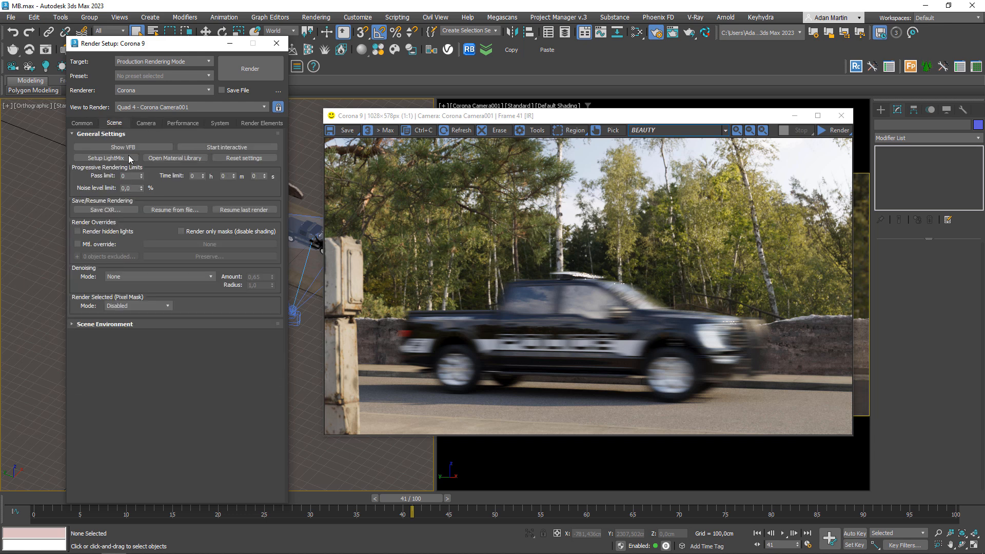
click(99, 246)
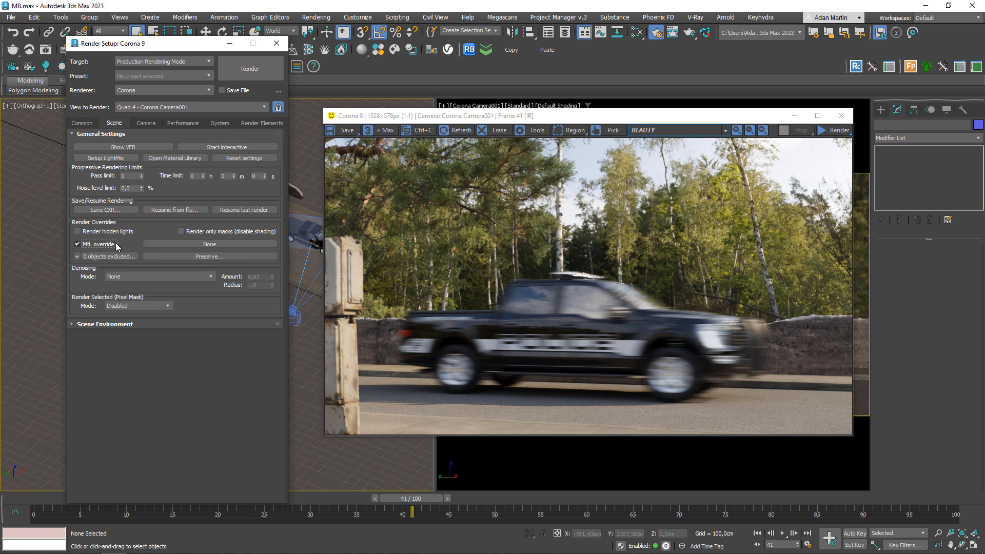
click(213, 258)
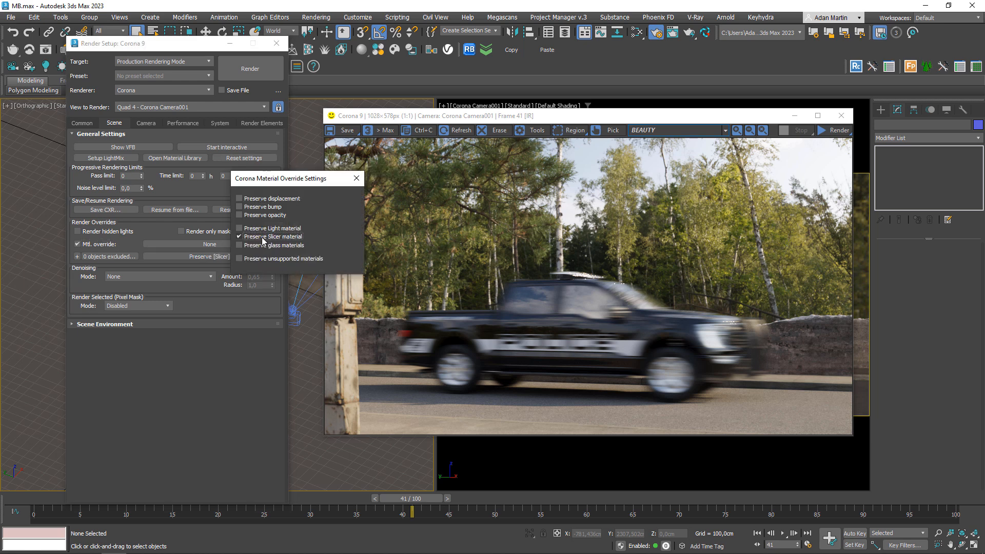
Try the override's Preserve bump and Preserve opacity options, turn both off again and close the render settings.
click(251, 206)
click(252, 215)
click(252, 215)
click(252, 207)
click(356, 178)
click(277, 44)
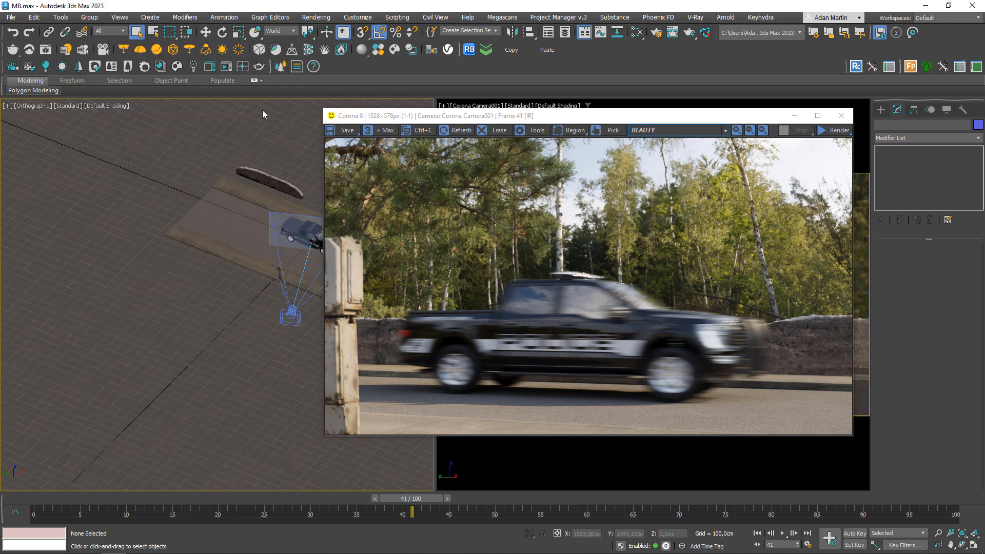